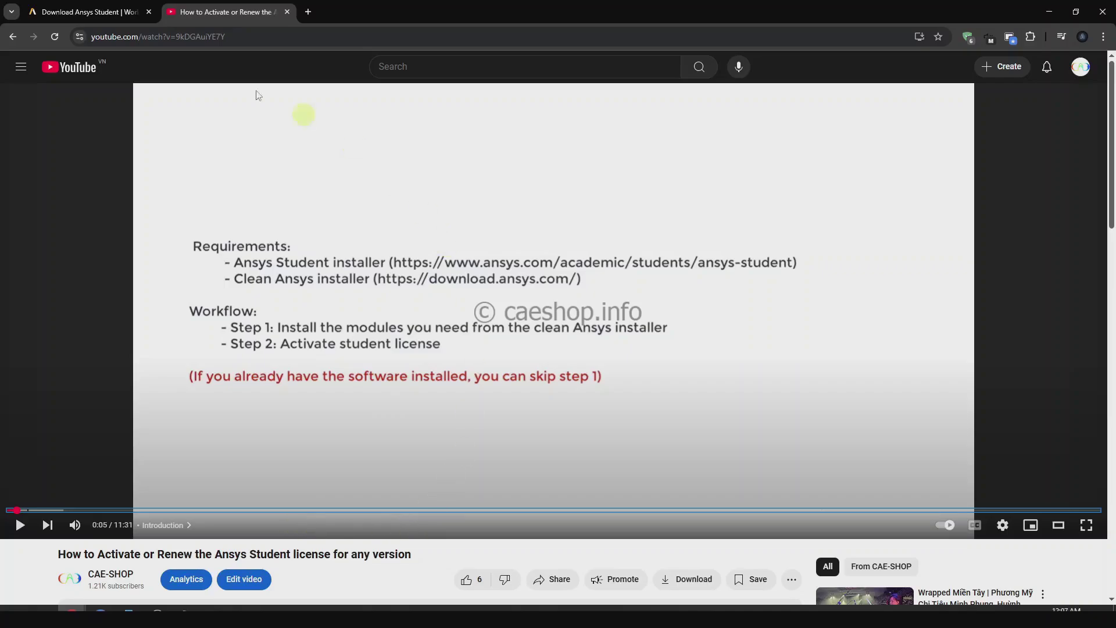
# Step: Examine the bundled applications, analysis systems and geometry import options under What's Included on the Ansys Student download page
pyautogui.click(98, 7)
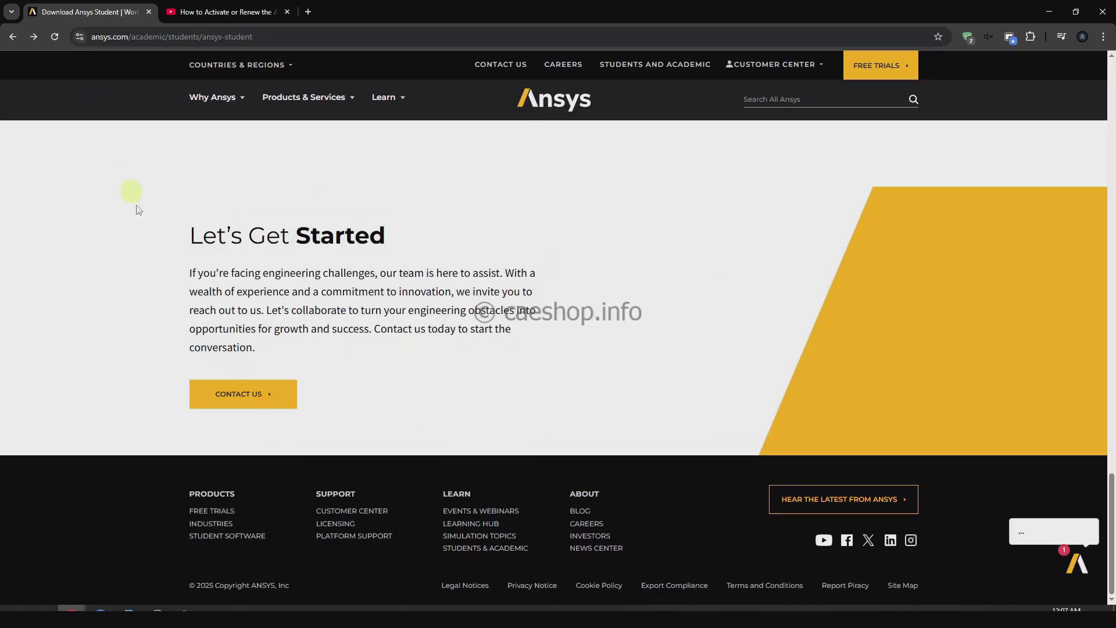
pyautogui.scroll(10, 174, 281)
pyautogui.scroll(10, 200, 311)
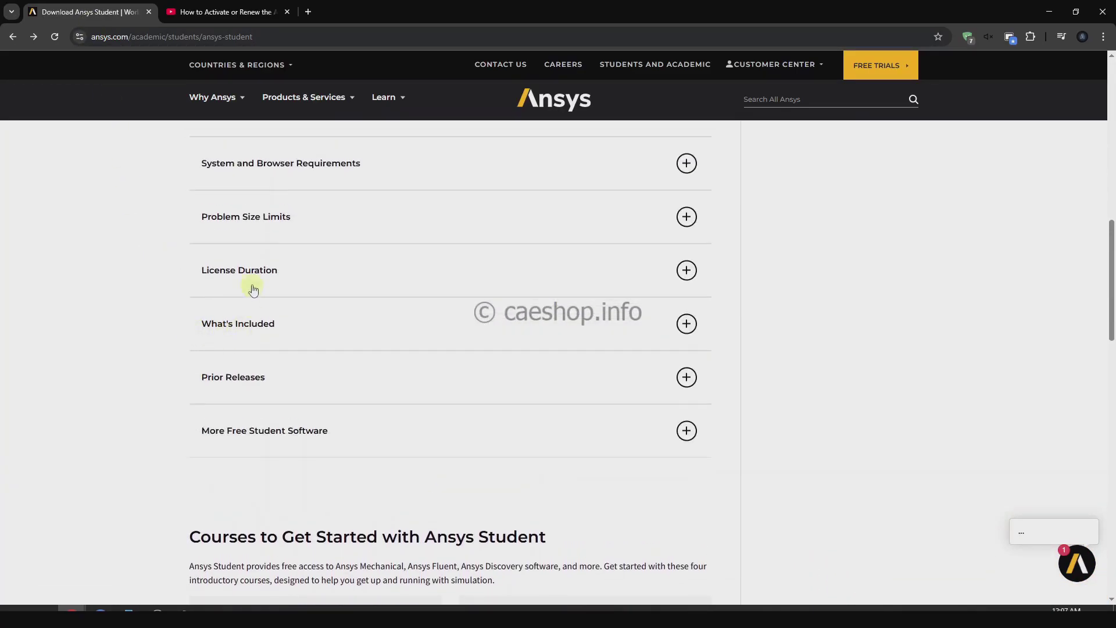
pyautogui.click(211, 328)
pyautogui.scroll(-2, 207, 326)
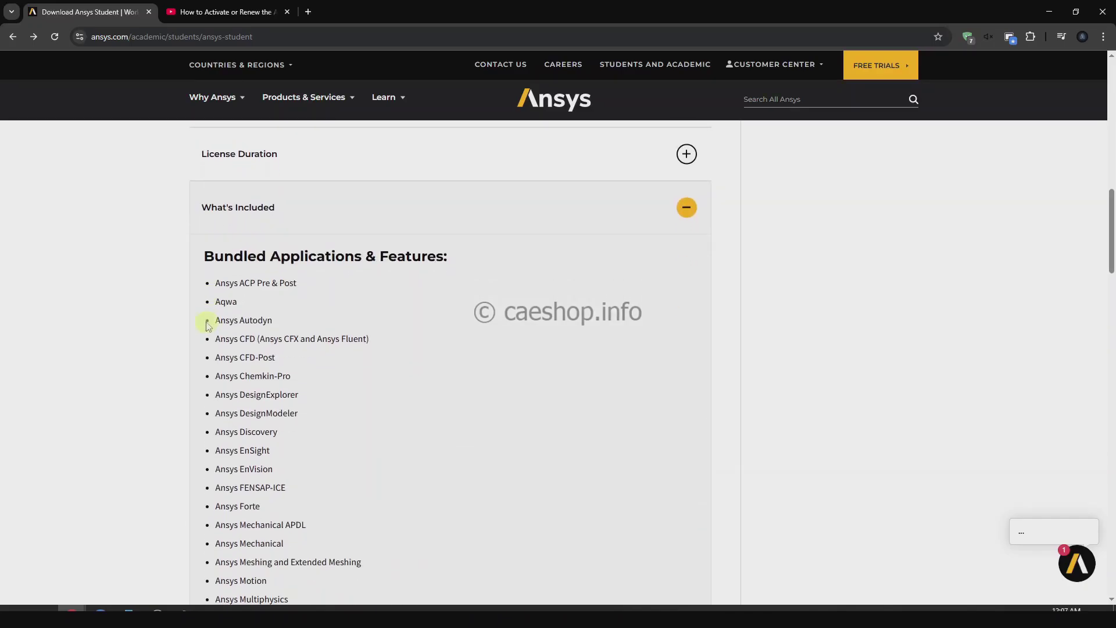
pyautogui.moveTo(214, 287); pyautogui.dragTo(278, 450)
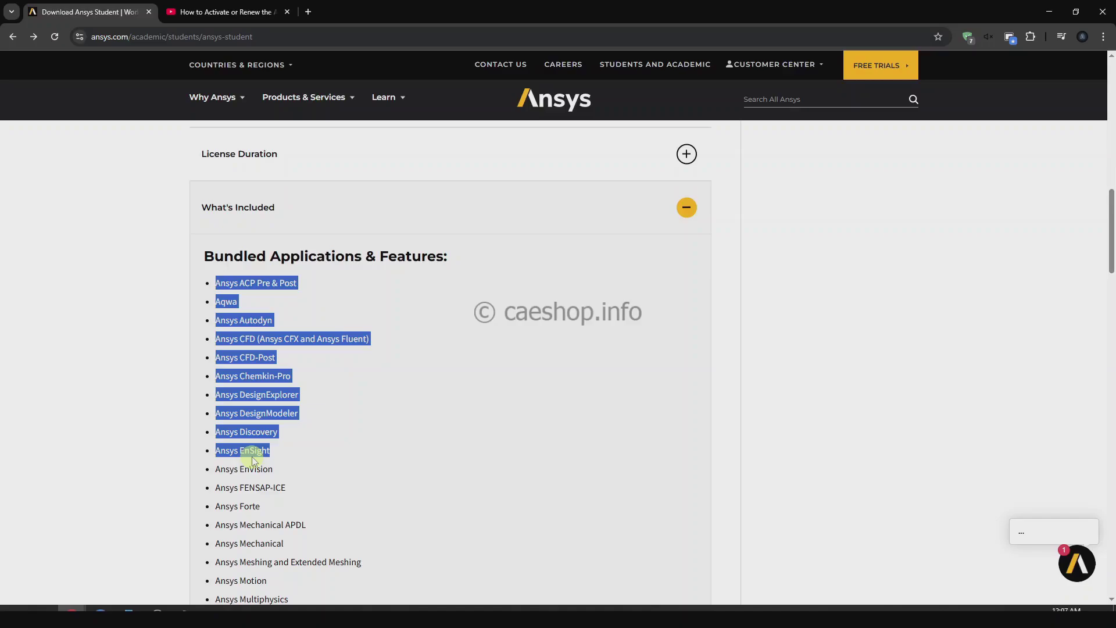
pyautogui.scroll(-4, 253, 459)
pyautogui.moveTo(216, 236); pyautogui.dragTo(239, 447)
pyautogui.click(170, 389)
pyautogui.scroll(-1, 205, 383)
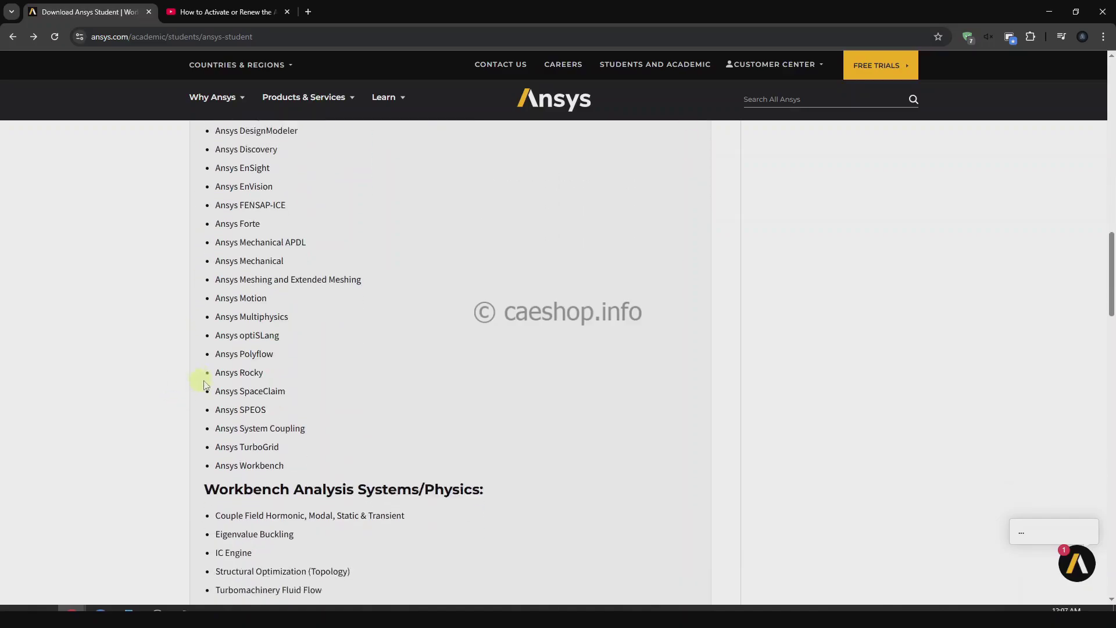
pyautogui.scroll(-1, 204, 384)
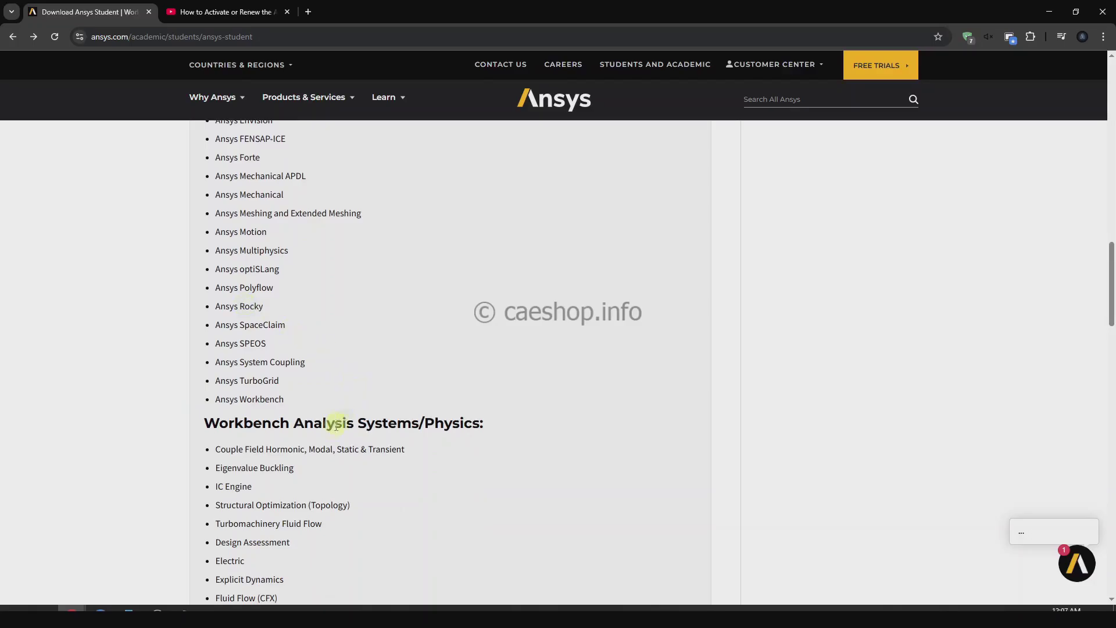
pyautogui.scroll(-4, 323, 427)
pyautogui.scroll(-7, 293, 407)
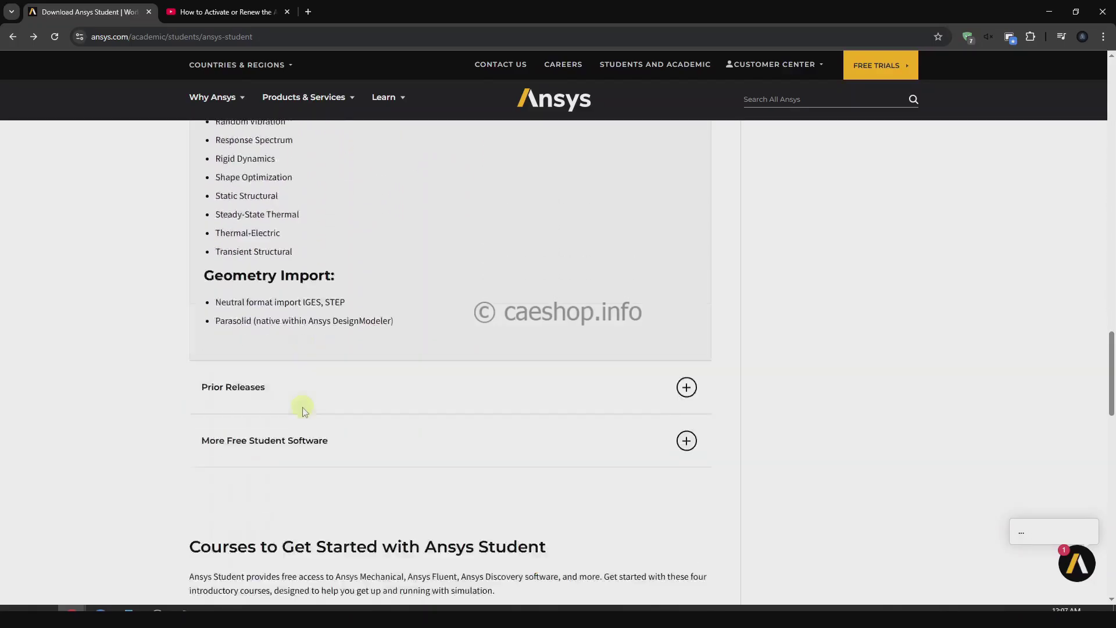
# Step: Open the Ansys LS-DYNA Student page from the More Free Student Software section
pyautogui.click(282, 343)
pyautogui.scroll(-2, 283, 353)
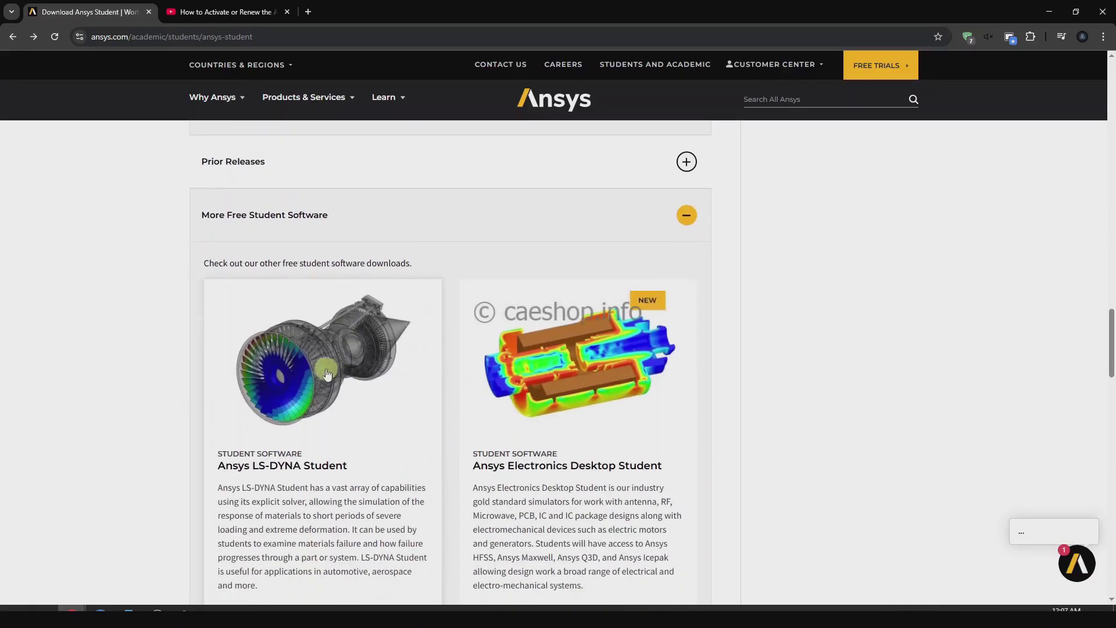
pyautogui.click(273, 402)
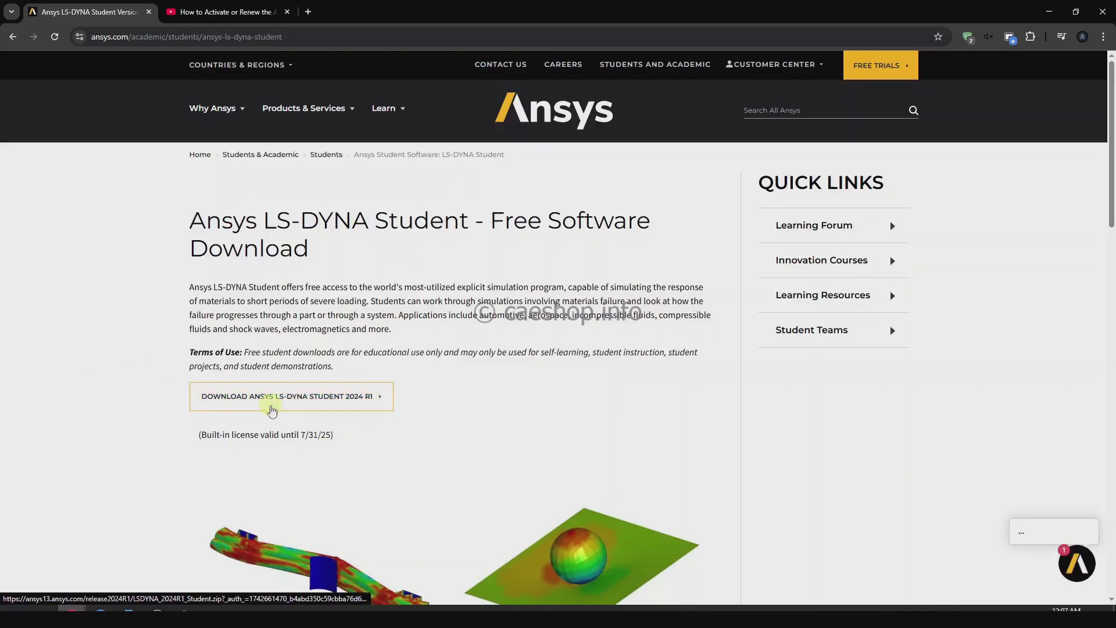
# Step: Download Ansys LS-DYNA Student 2024 R1 and save it to Downloads as LSDYNA_2024R1_Student (1).zip
pyautogui.scroll(-3, 272, 410)
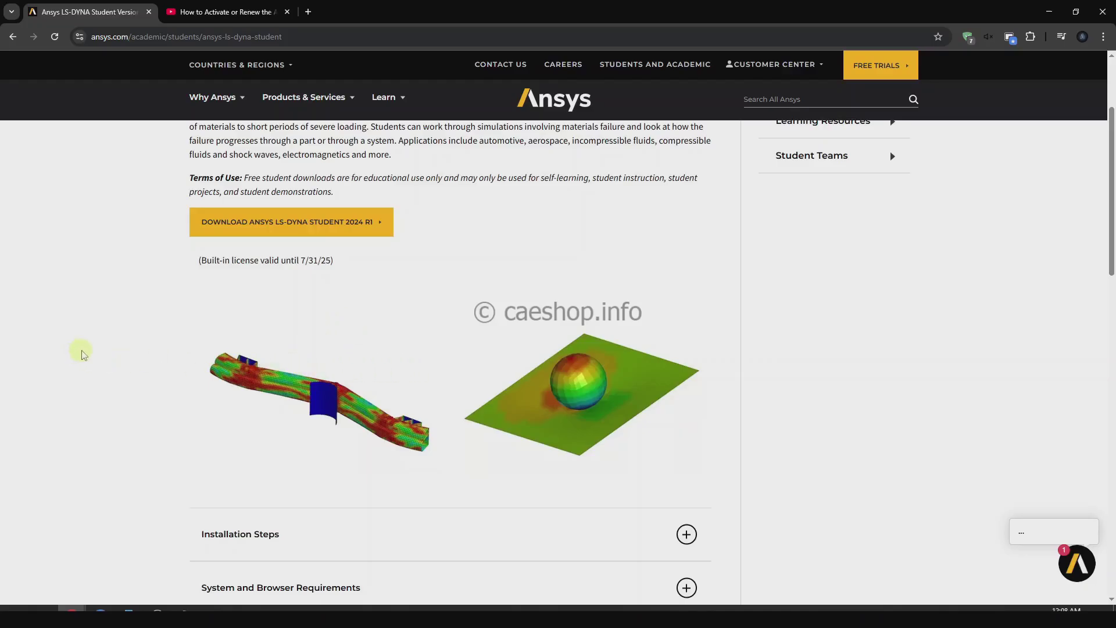
pyautogui.scroll(-3, 83, 353)
pyautogui.scroll(-5, 85, 353)
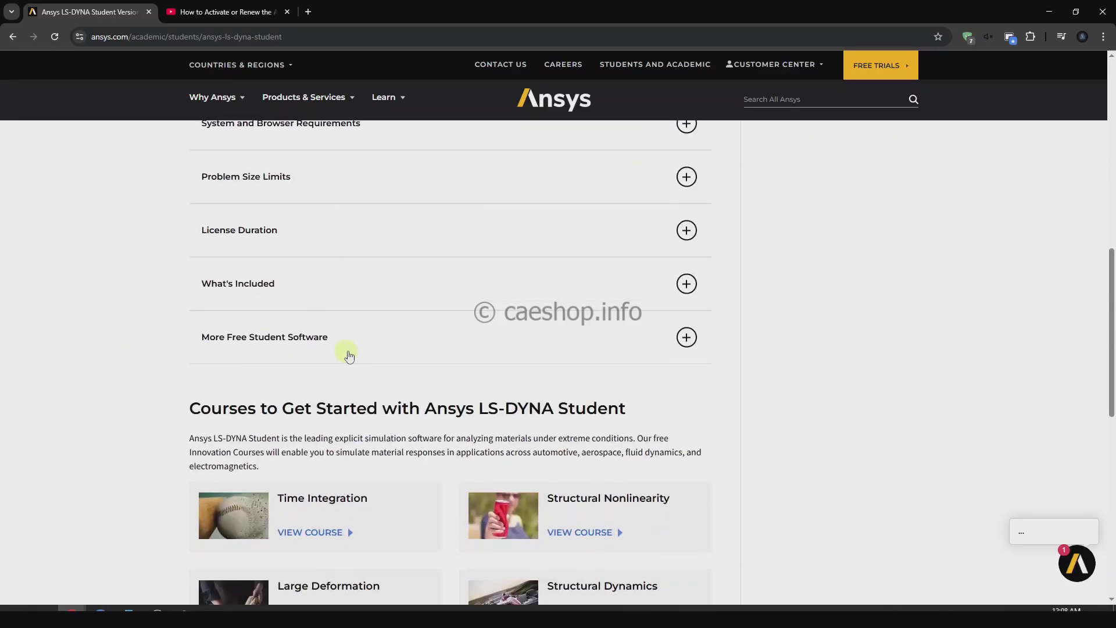
pyautogui.scroll(2, 355, 358)
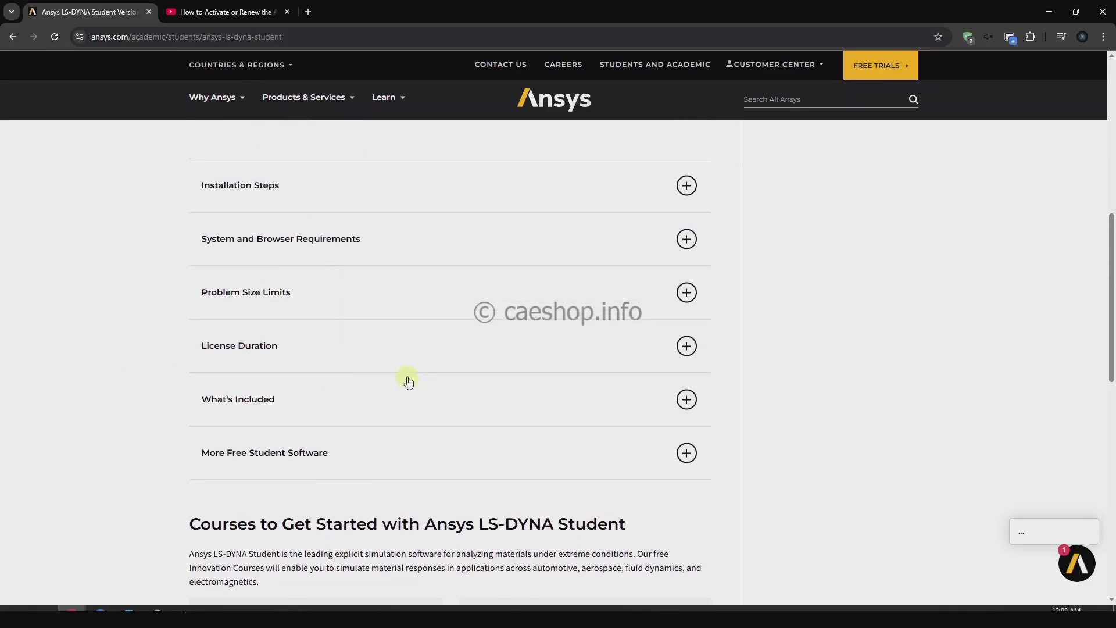
pyautogui.scroll(1, 377, 379)
pyautogui.scroll(8, 378, 381)
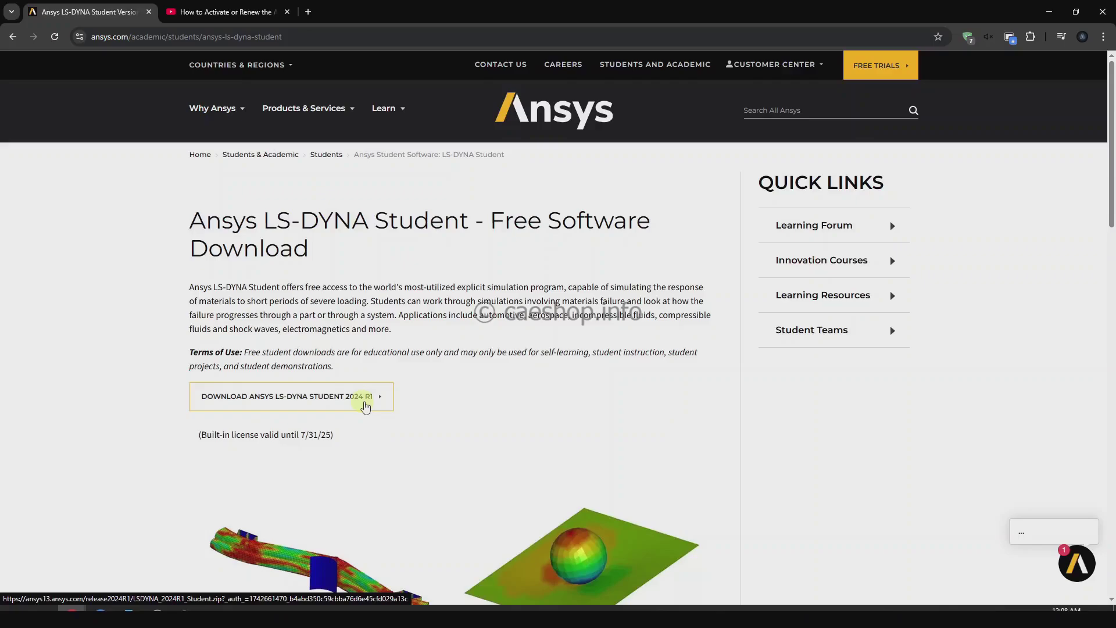
pyautogui.click(365, 405)
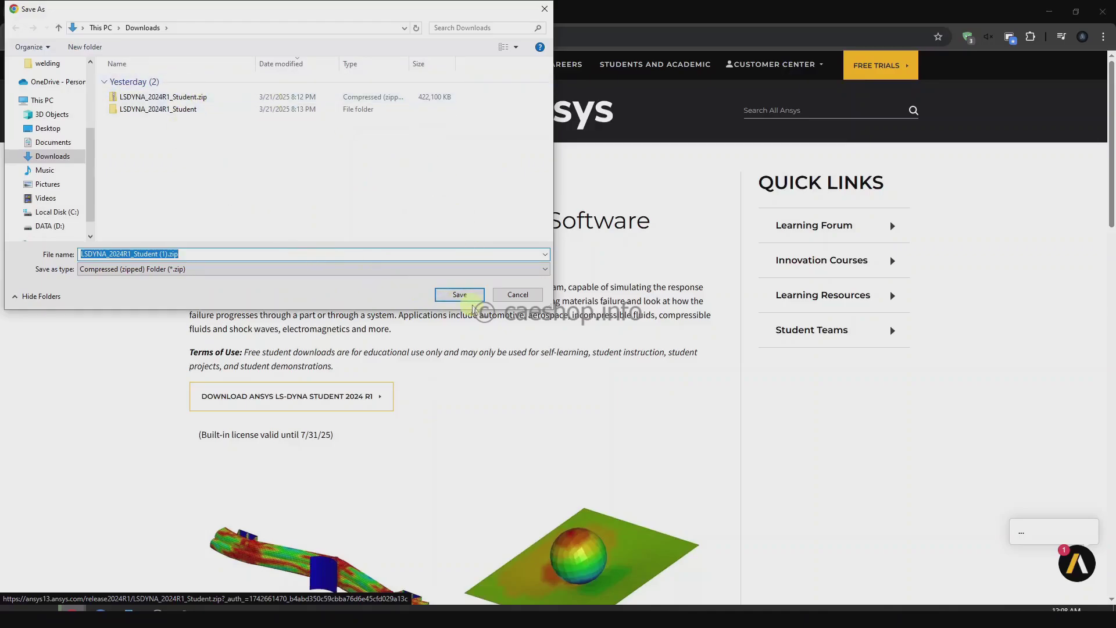
pyautogui.click(460, 294)
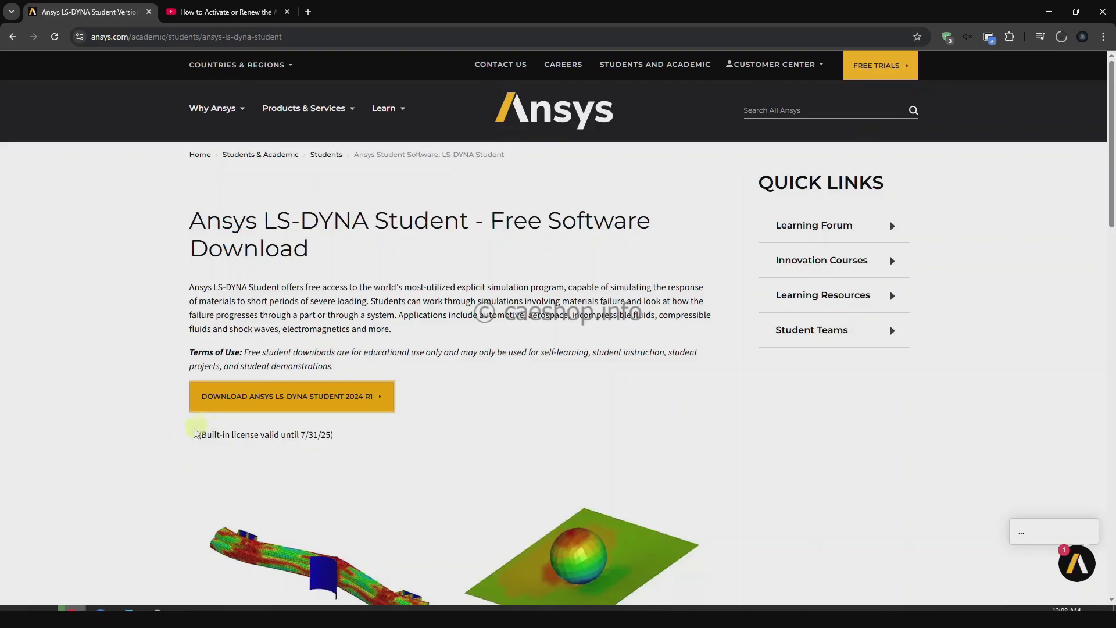
# Step: Launch Workbench 2024 R2 and add an LS-DYNA analysis system to the project schematic
pyautogui.click(13, 608)
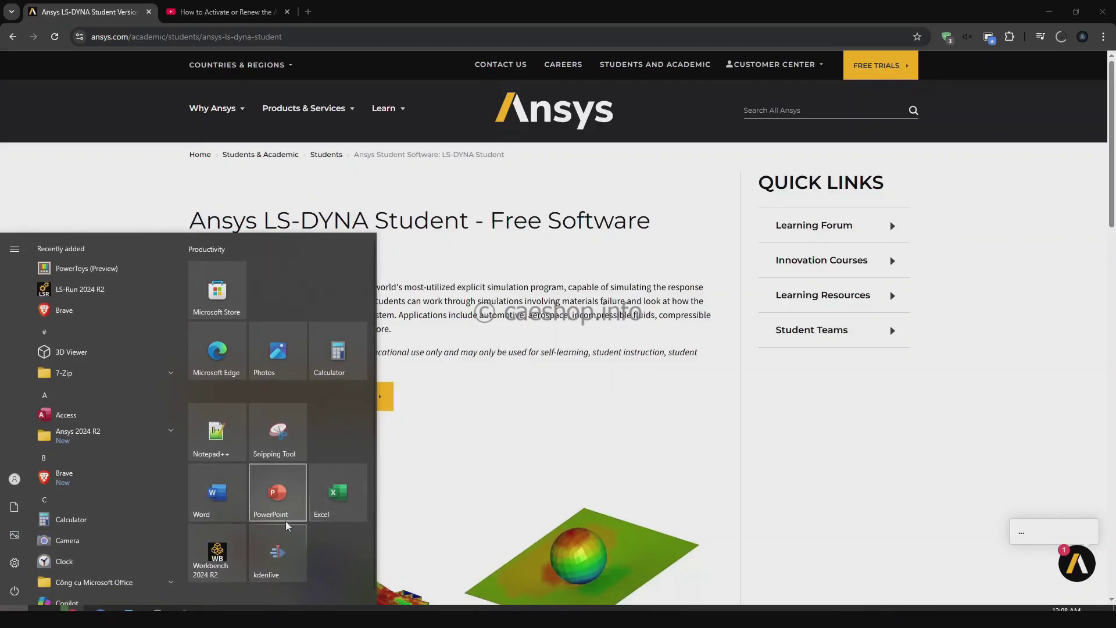
pyautogui.click(212, 536)
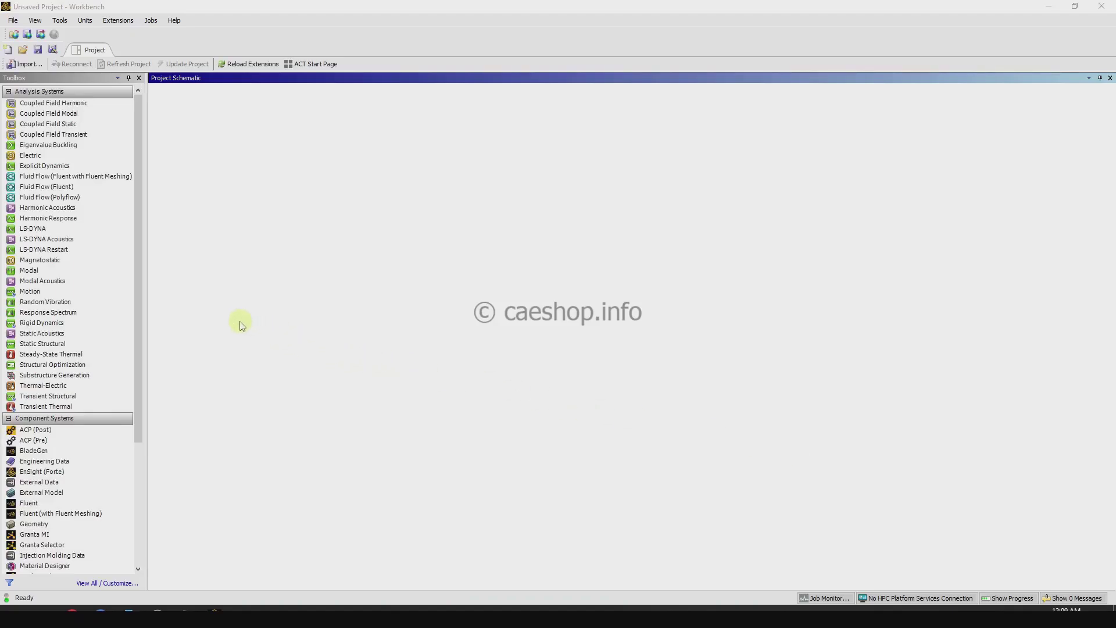
pyautogui.doubleClick(32, 228)
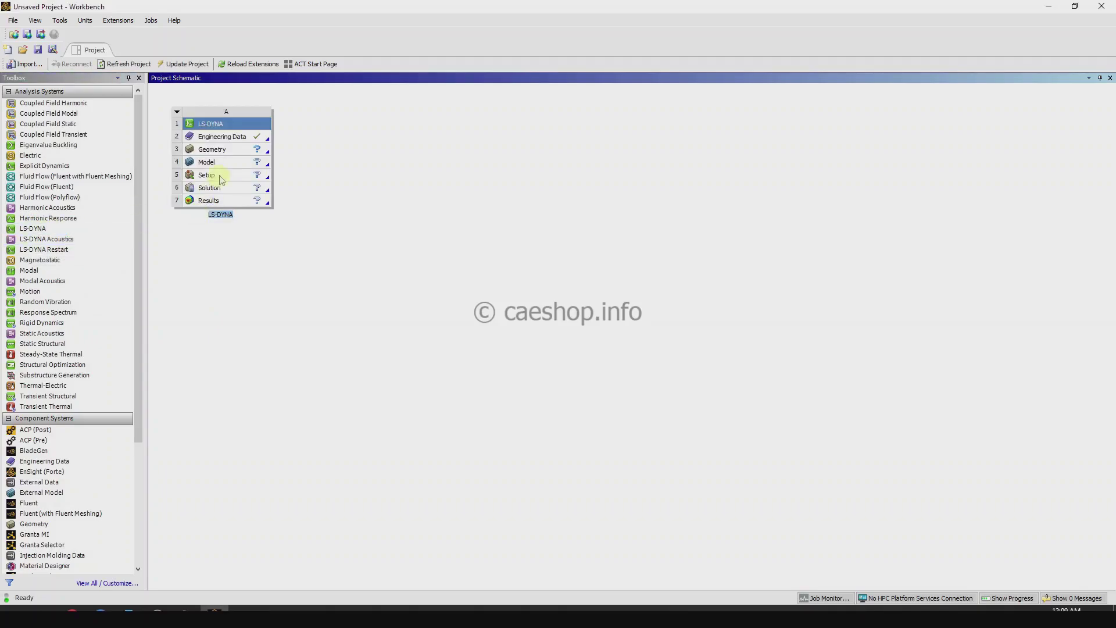
# Step: Start a new DesignModeler geometry for the LS-DYNA system and set its length unit to millimeter
pyautogui.click(228, 157)
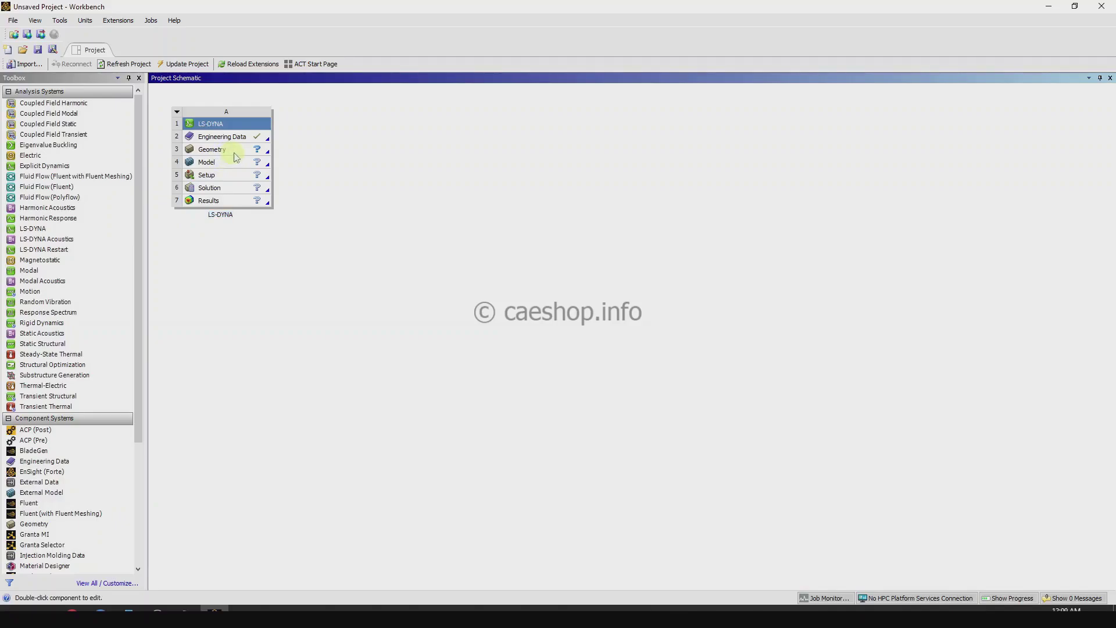
pyautogui.rightClick(229, 153)
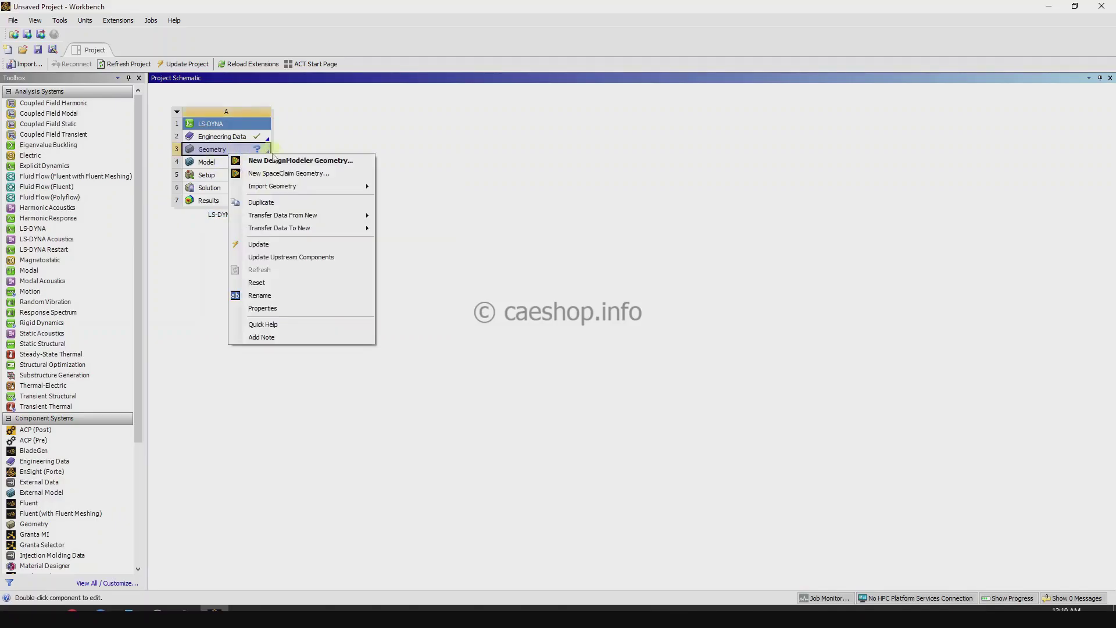
pyautogui.click(324, 161)
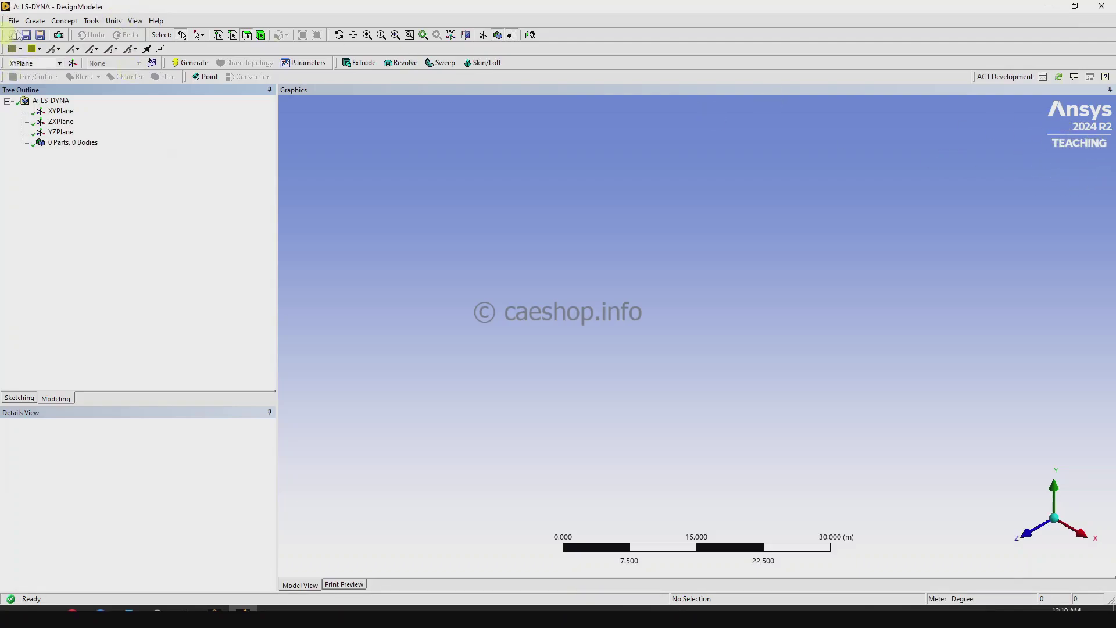
pyautogui.click(114, 20)
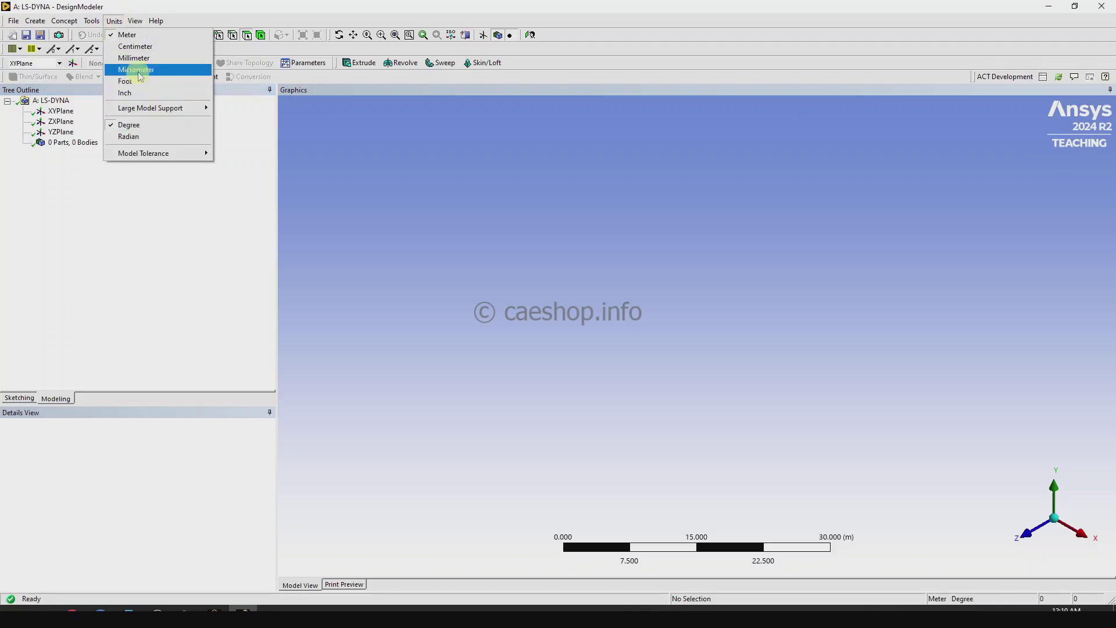
pyautogui.click(139, 58)
# Step: Generate a 30 x 30 x 30 mm box primitive from the XYPlane origin and close DesignModeler
pyautogui.click(36, 21)
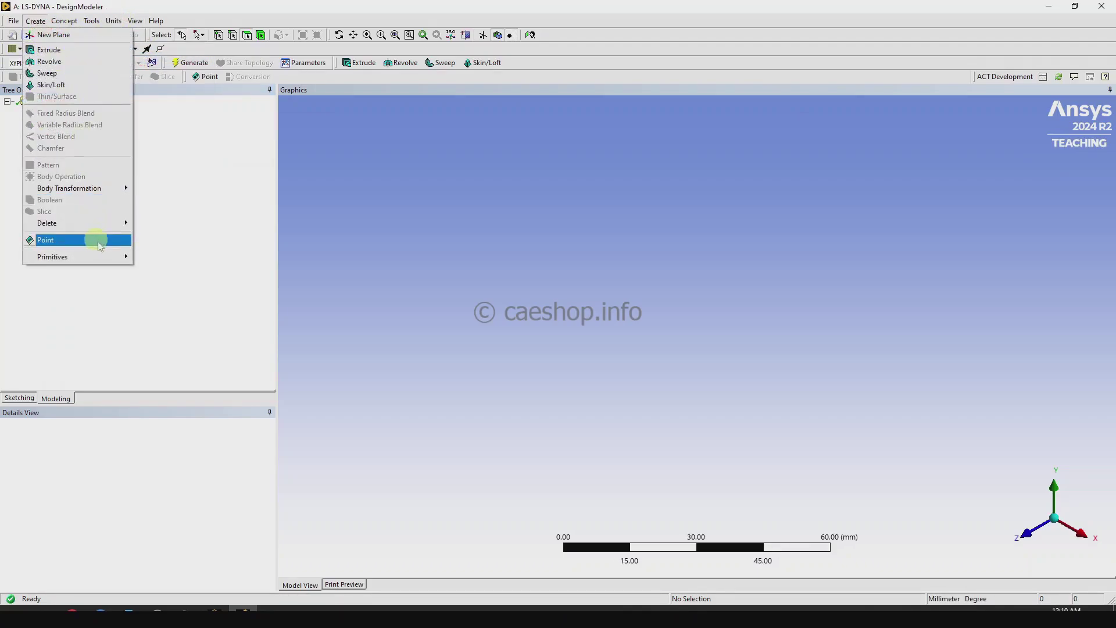
pyautogui.moveTo(110, 256)
pyautogui.click(149, 268)
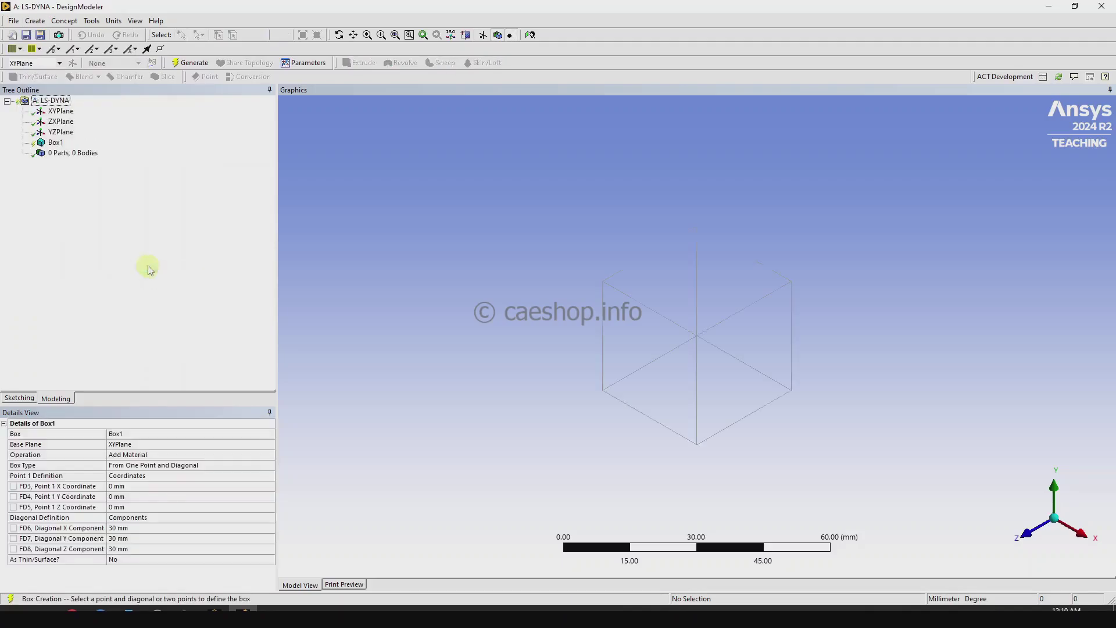
pyautogui.click(191, 63)
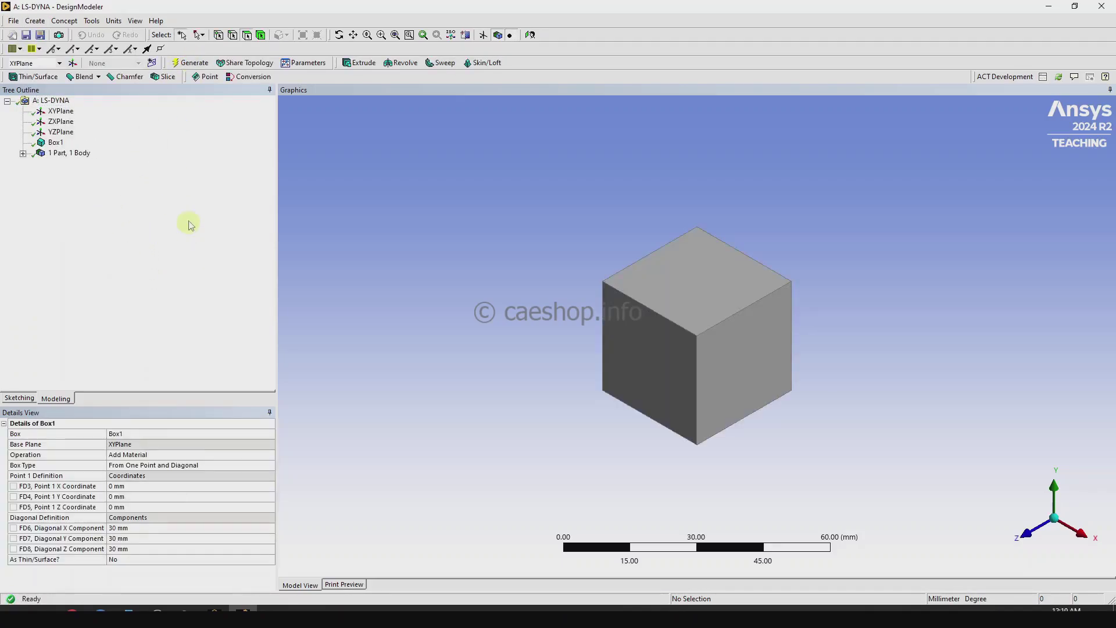
pyautogui.click(26, 21)
pyautogui.click(54, 208)
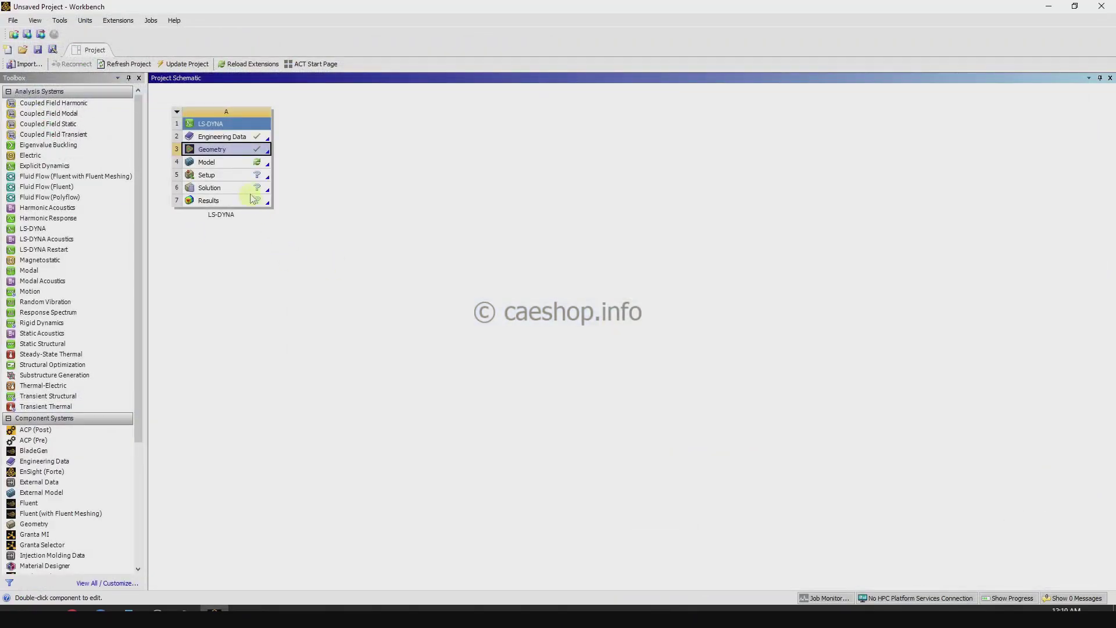
# Step: Open the LS-DYNA system's model in Mechanical and display the box shaded with edges
pyautogui.click(225, 163)
pyautogui.doubleClick(225, 163)
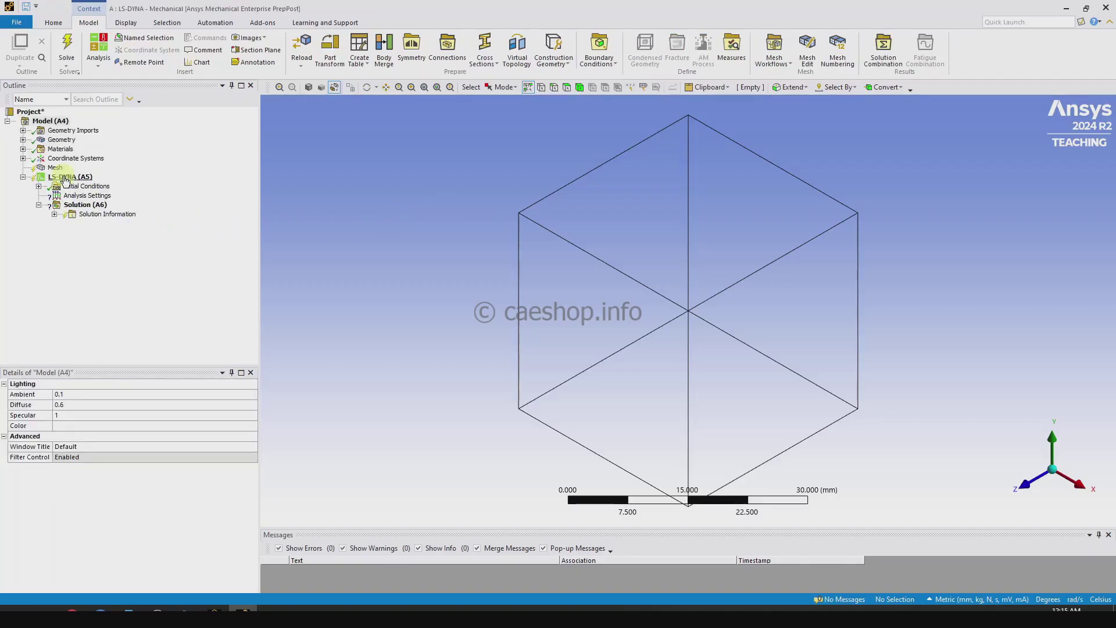
pyautogui.click(64, 177)
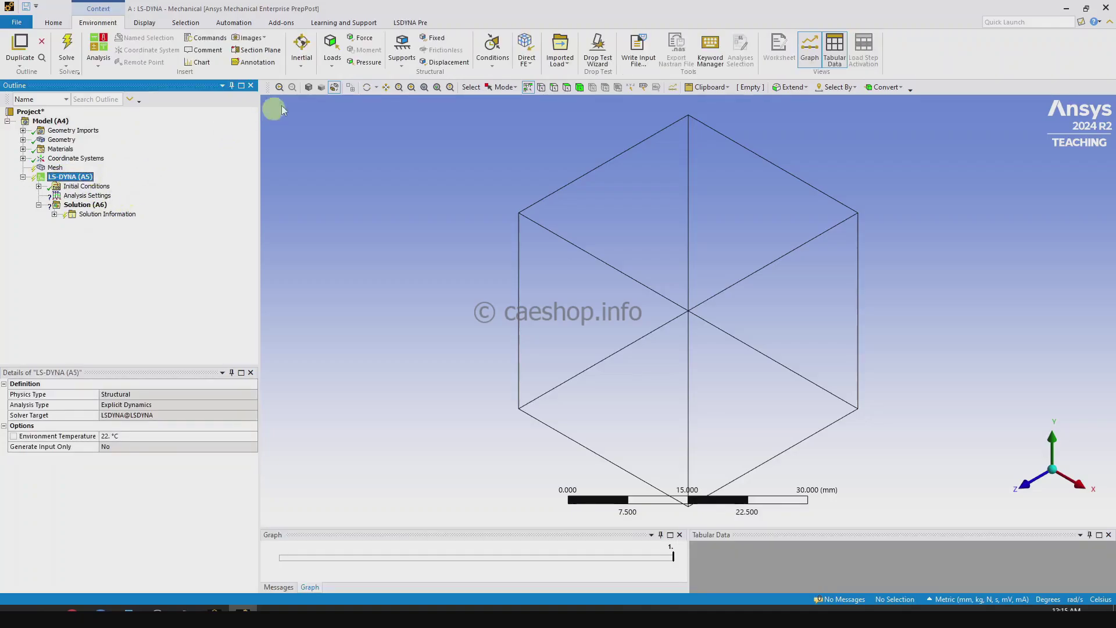
pyautogui.click(308, 87)
# Step: Set the End Time to 1 s in the LS-DYNA Analysis Settings
pyautogui.click(100, 197)
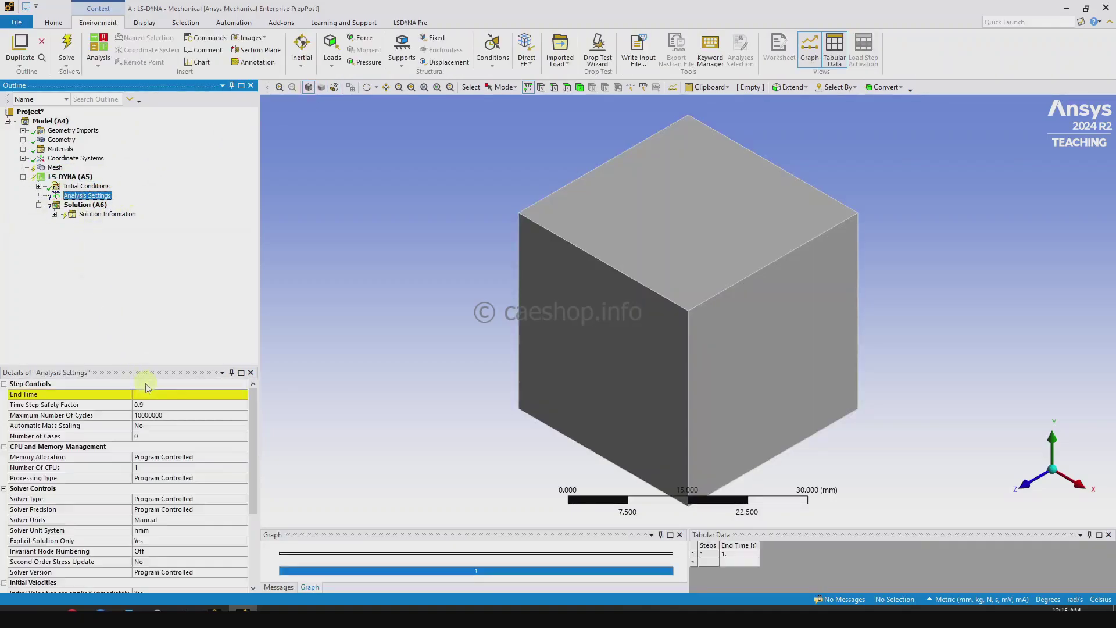
pyautogui.click(156, 394)
pyautogui.write('1')
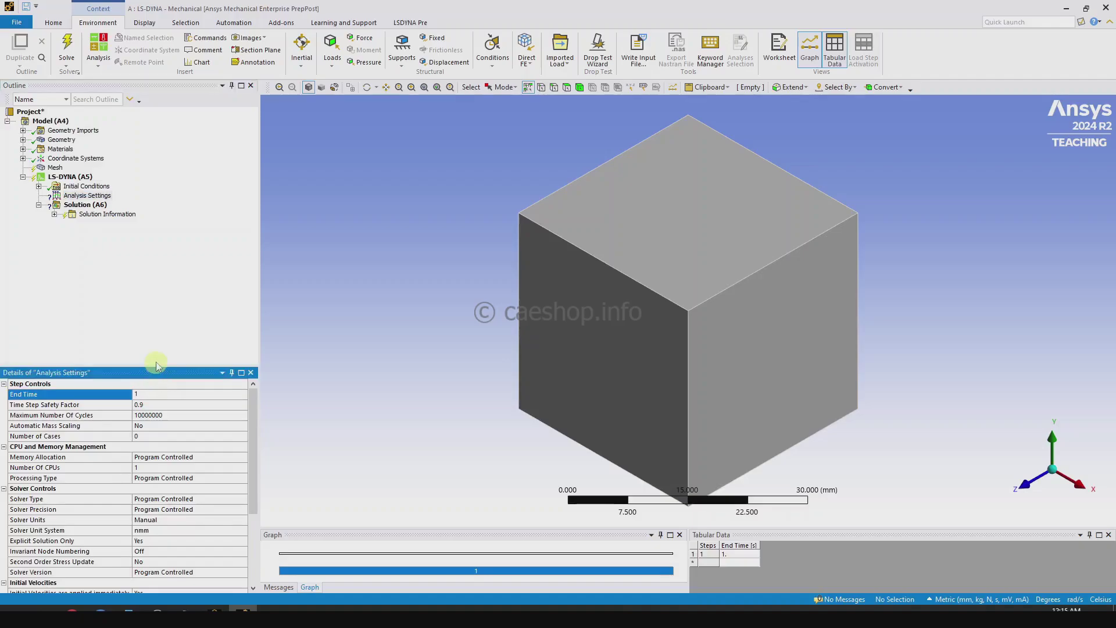
pyautogui.press('Return')
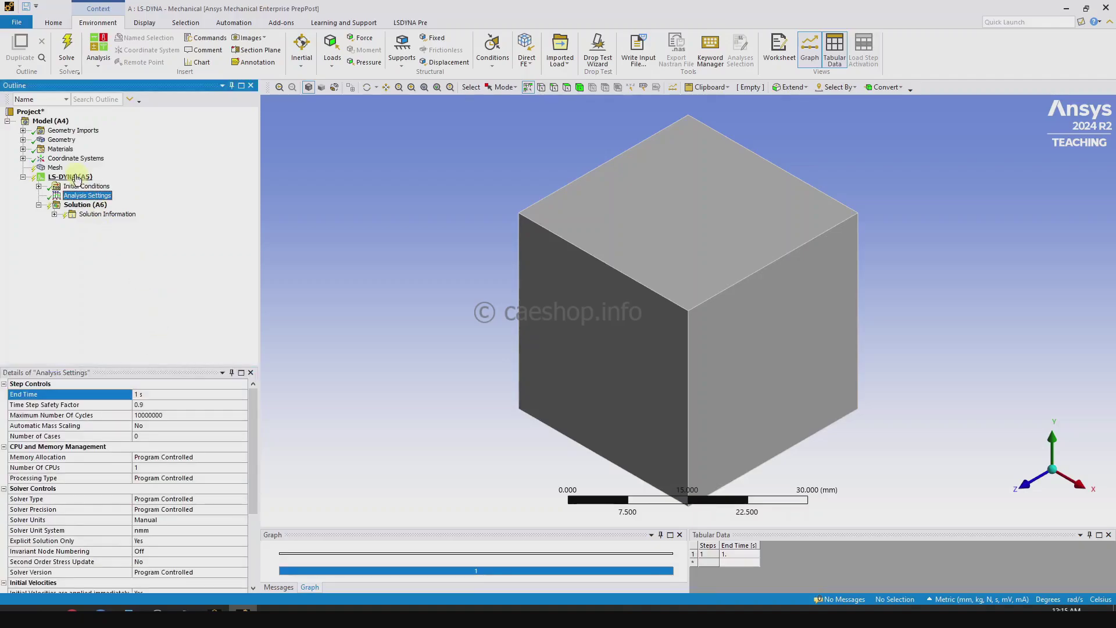
# Step: Solve the LS-DYNA analysis and review the end of the solver output in Solution Information
pyautogui.click(82, 206)
pyautogui.rightClick(82, 205)
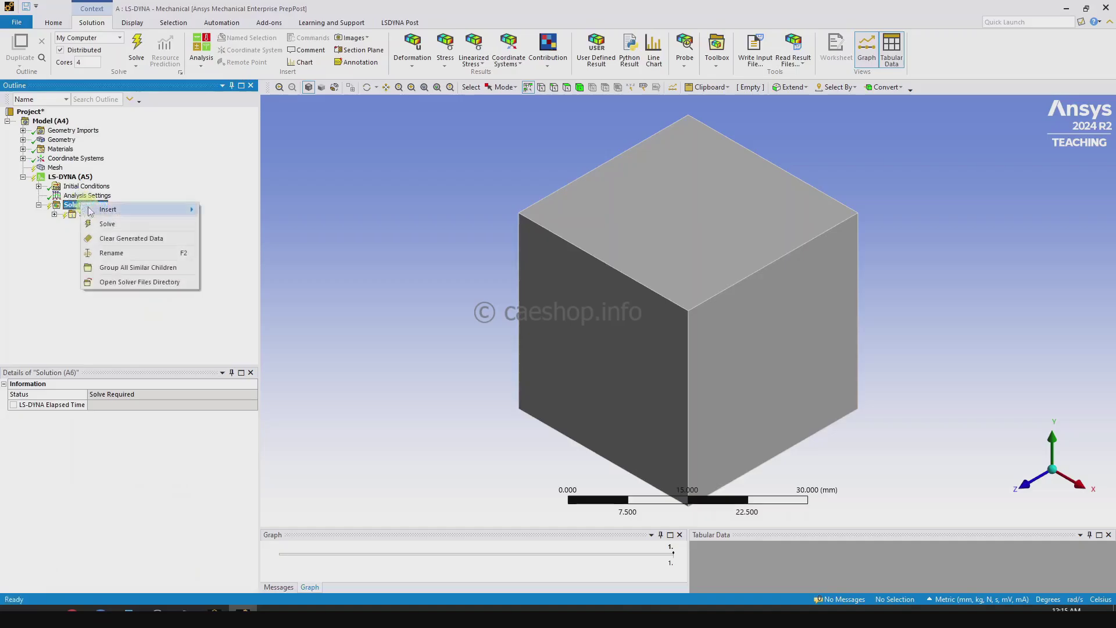
pyautogui.click(95, 216)
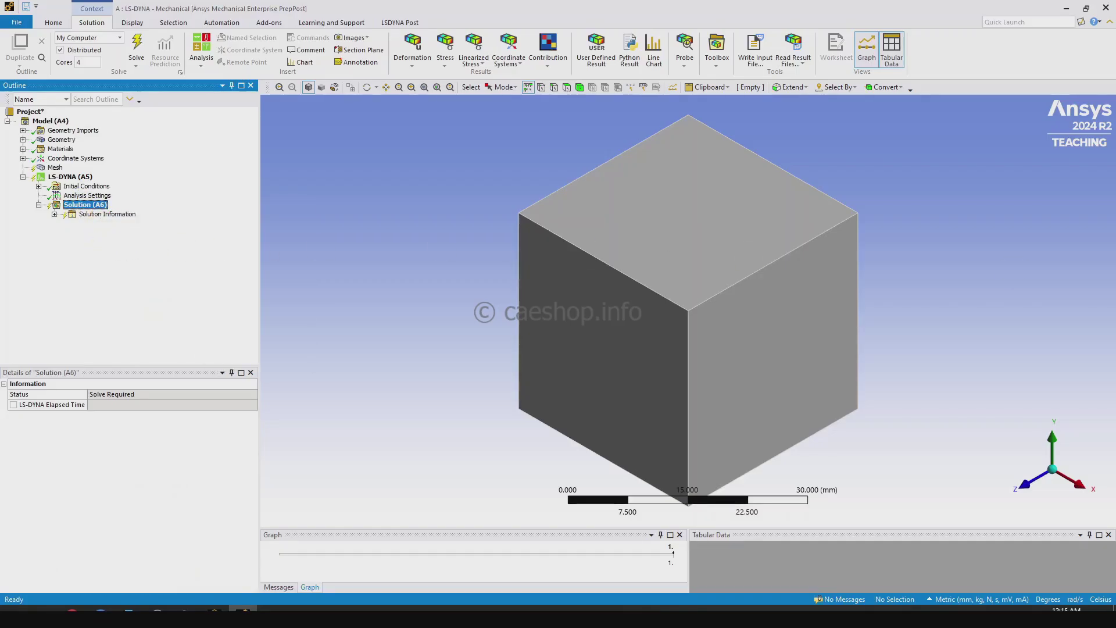
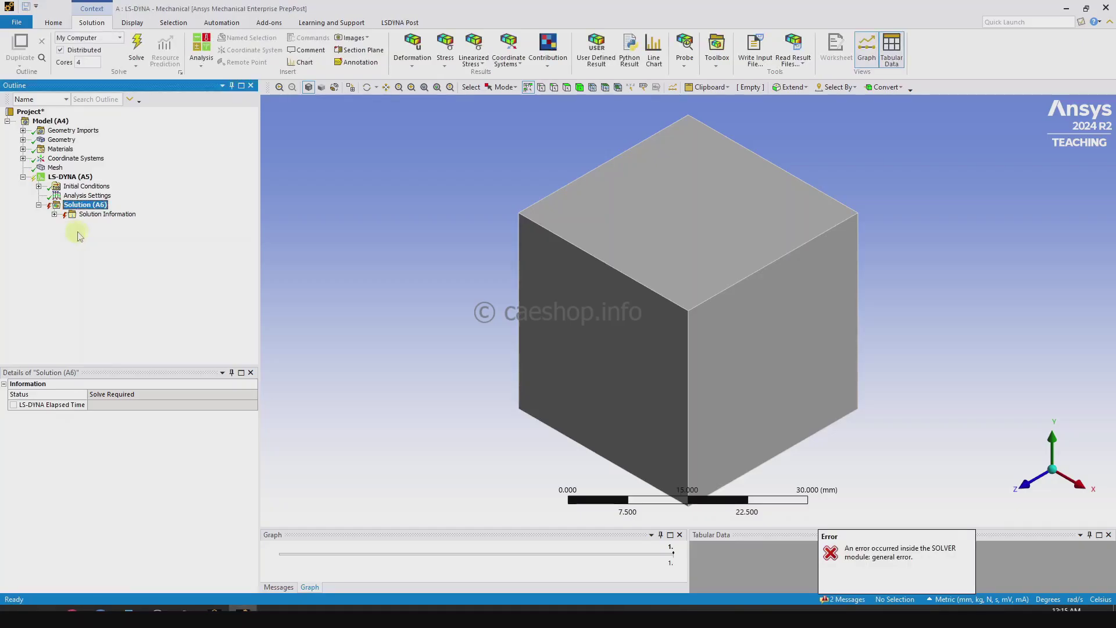
pyautogui.click(114, 217)
pyautogui.scroll(-10, 529, 273)
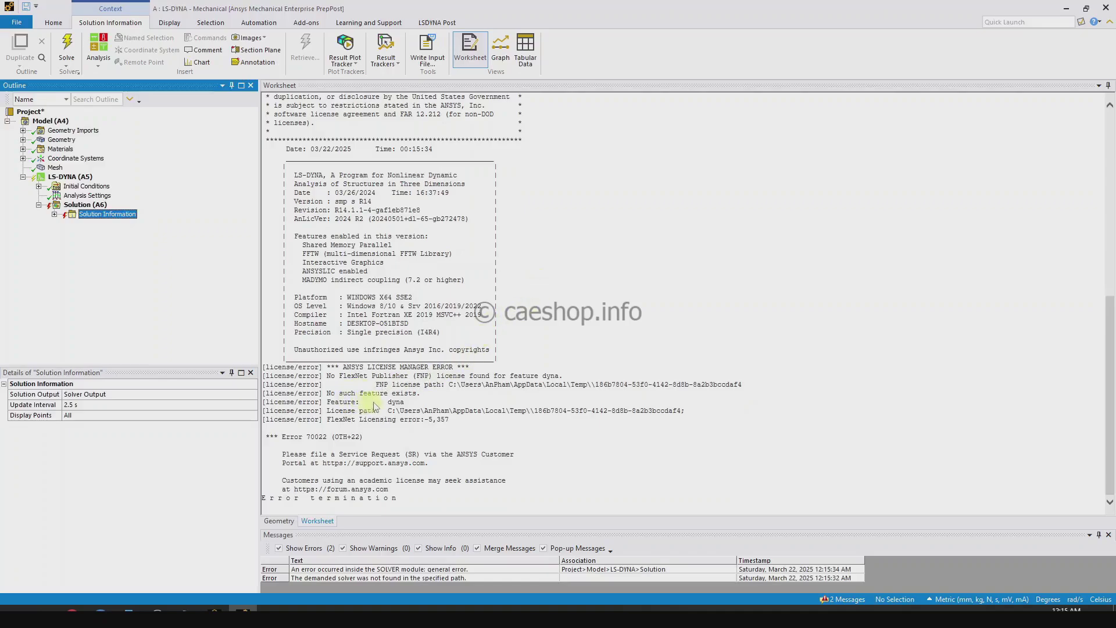
# Step: Read through the LS-DYNA solver output from its end back to the beginning
pyautogui.moveTo(388, 405); pyautogui.dragTo(411, 387)
pyautogui.scroll(3, 414, 391)
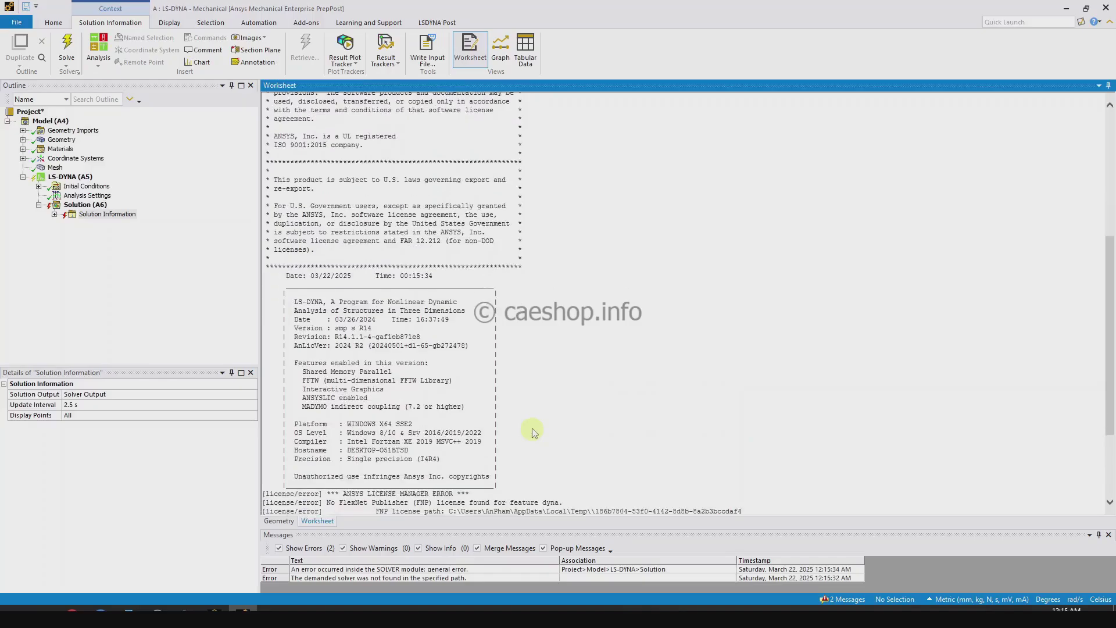
pyautogui.scroll(5, 596, 424)
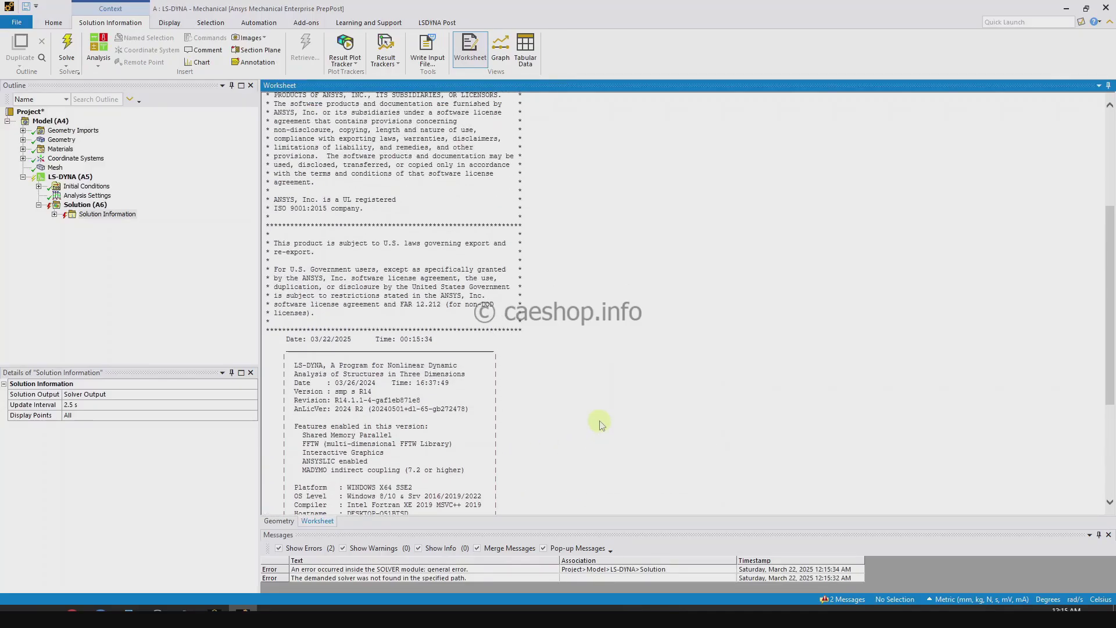
pyautogui.scroll(3, 601, 423)
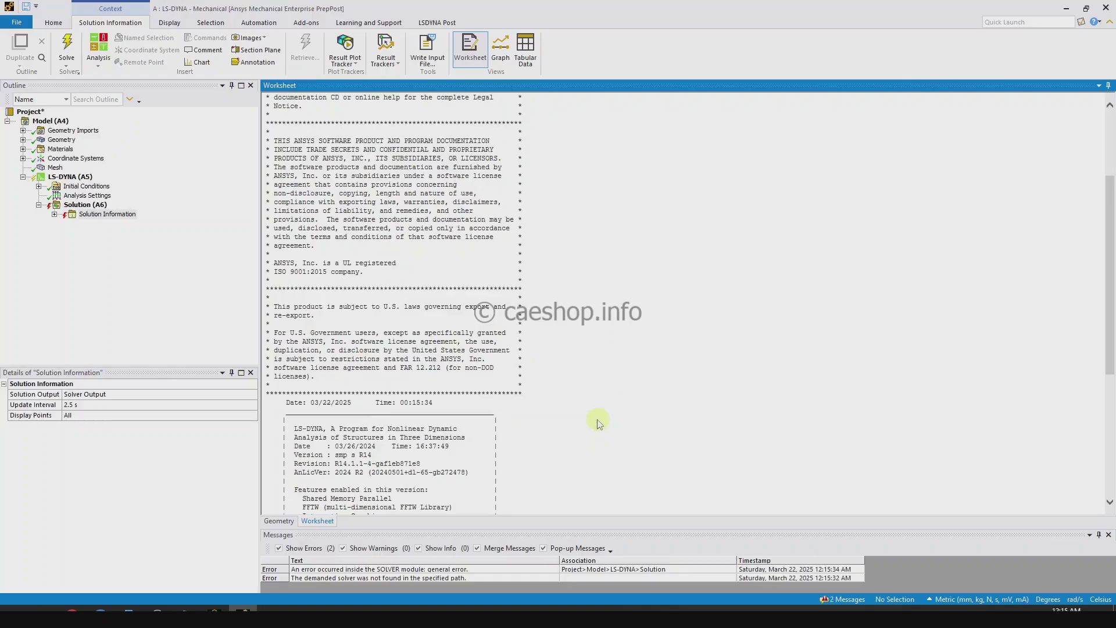
pyautogui.scroll(6, 436, 391)
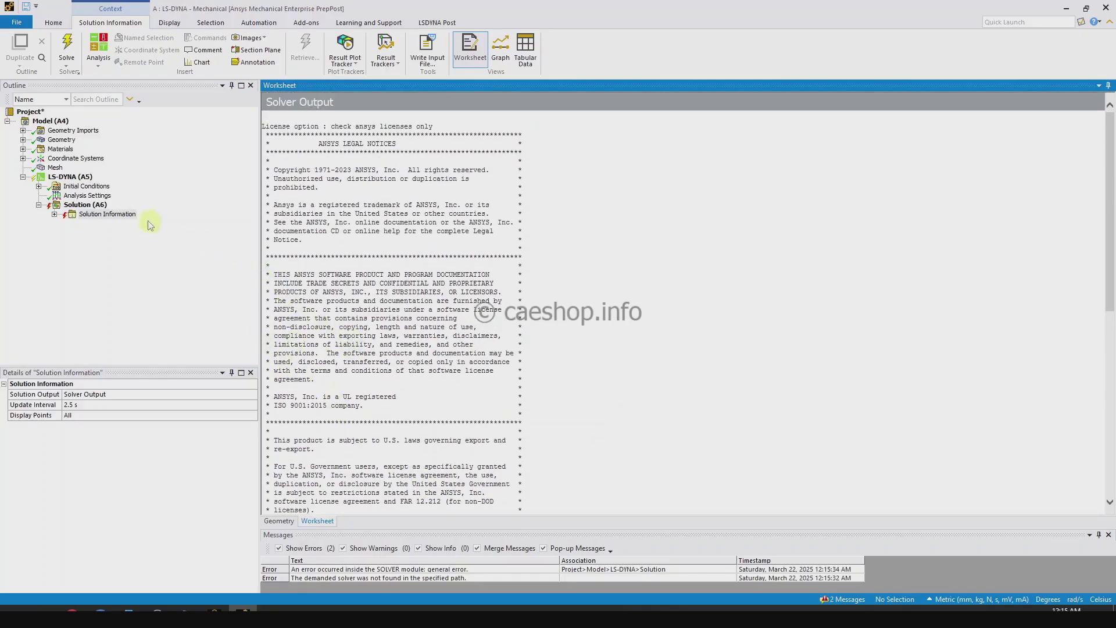
# Step: In the LS-DYNA Analysis Settings, set the Processing Type to SMP and the Solver Precision to double
pyautogui.click(106, 197)
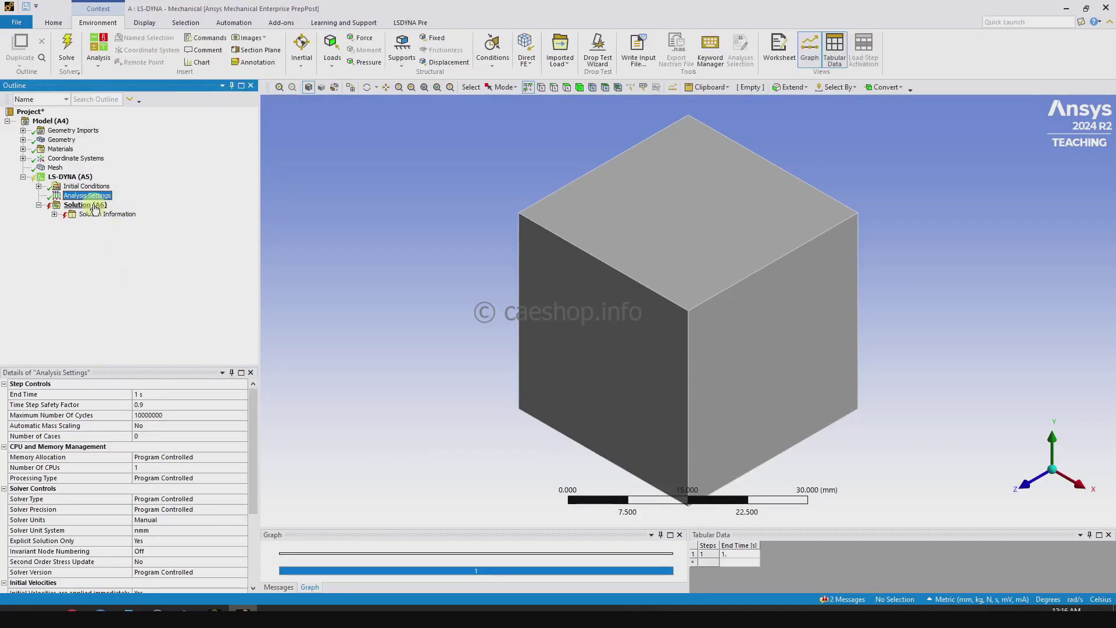
pyautogui.click(51, 479)
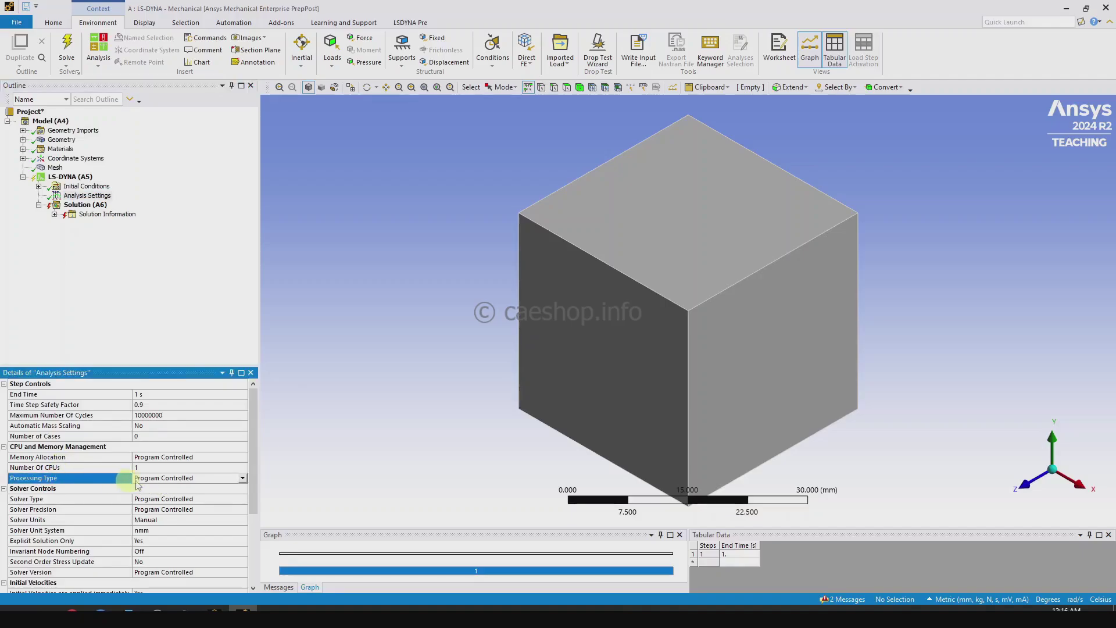
pyautogui.click(241, 478)
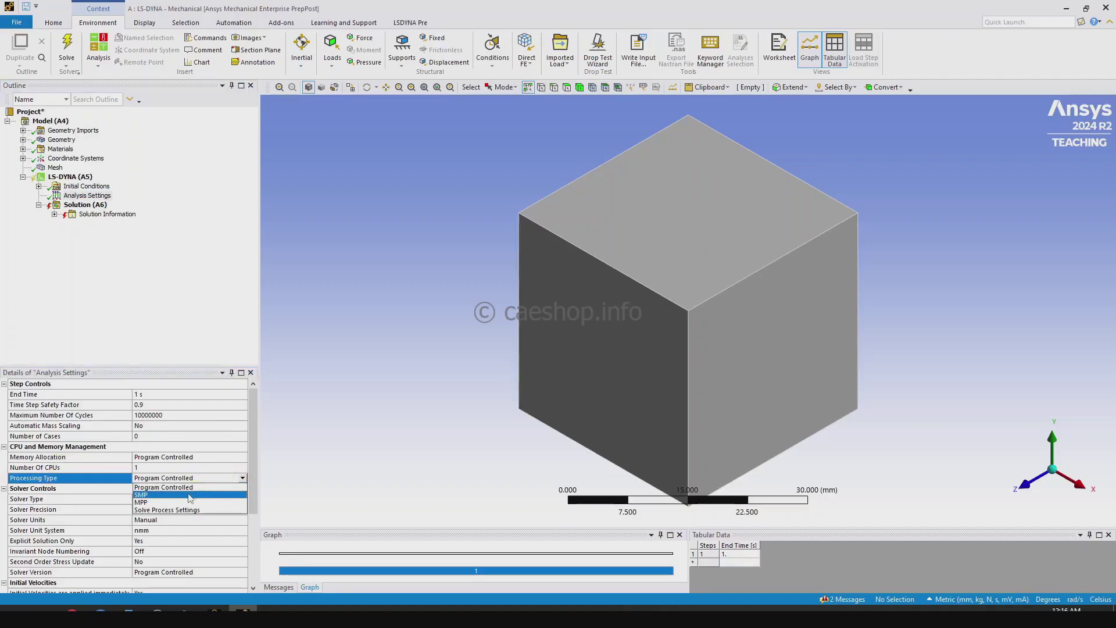
pyautogui.click(188, 495)
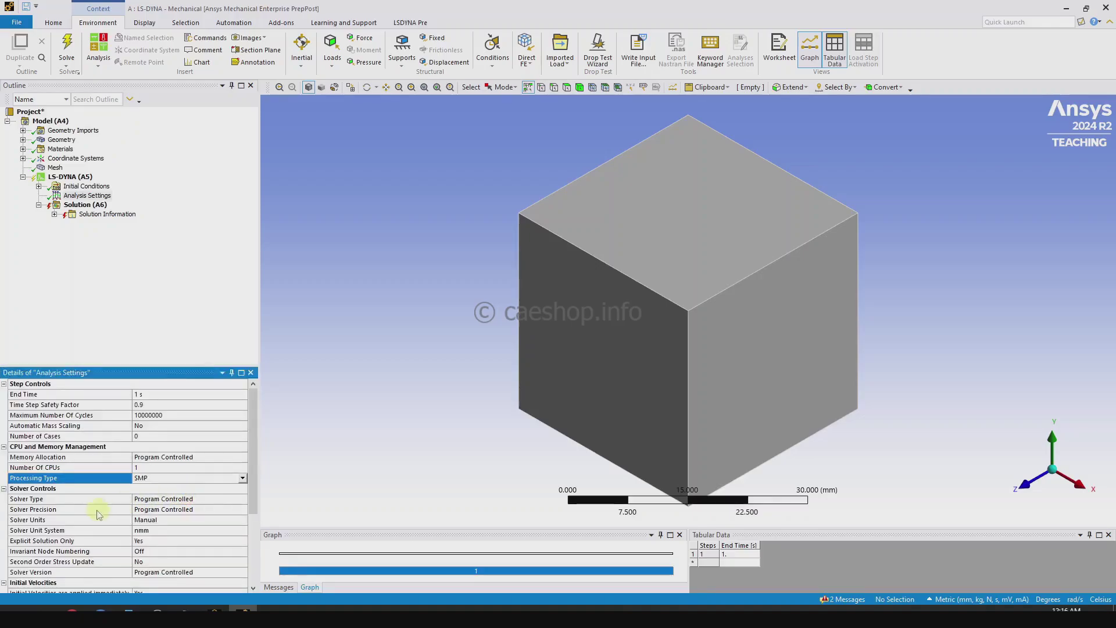
pyautogui.click(69, 510)
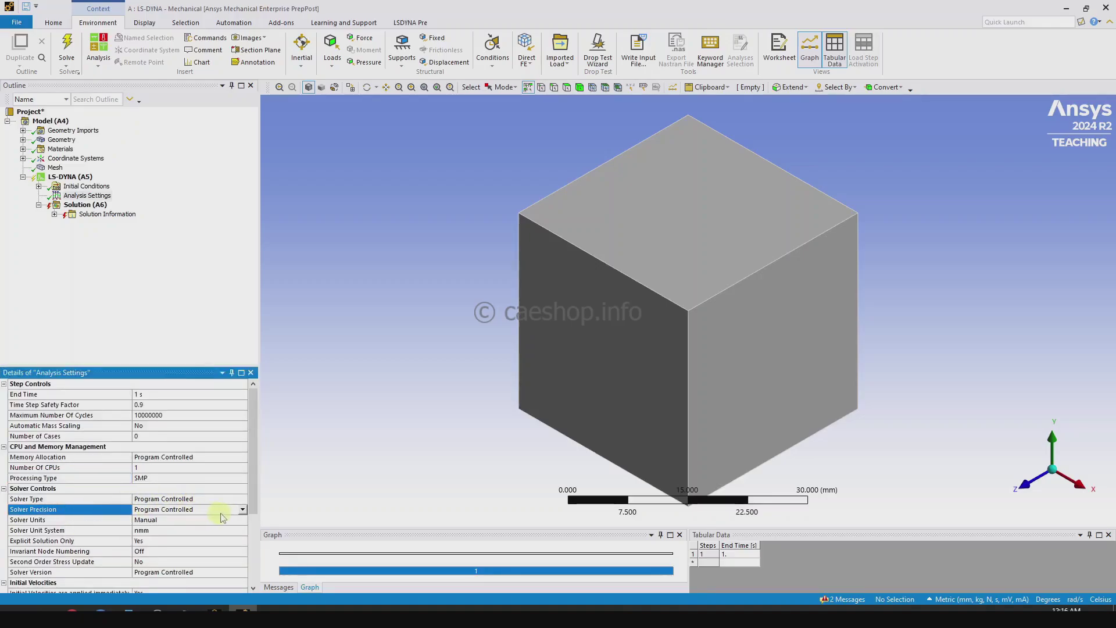
pyautogui.click(241, 509)
pyautogui.click(218, 534)
pyautogui.click(242, 319)
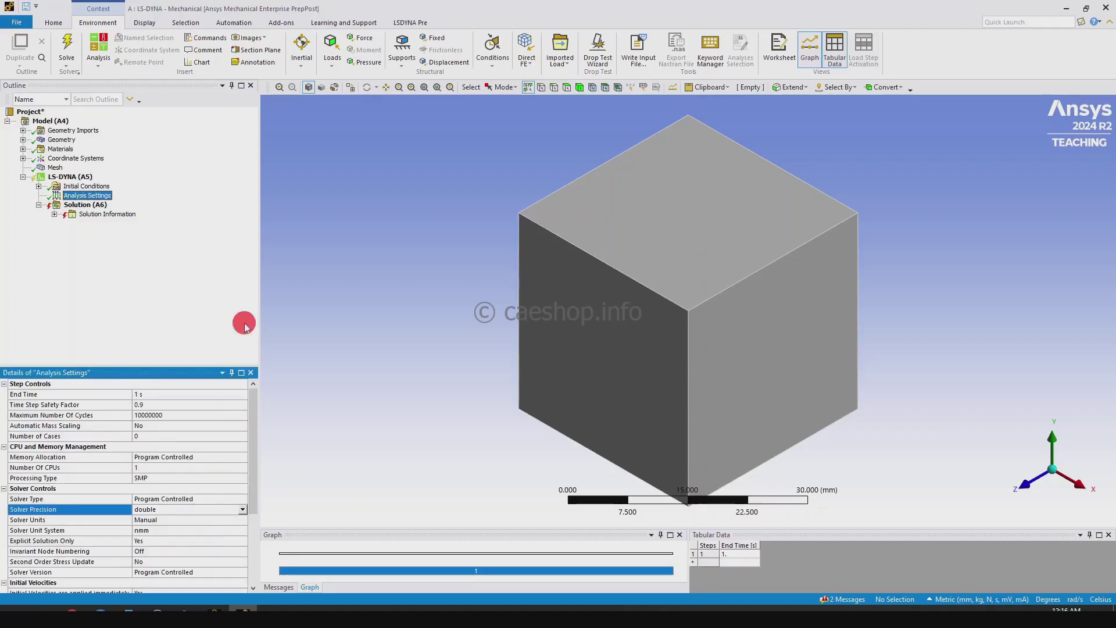
# Step: Clear the generated data of the LS-DYNA solution and solve the analysis again
pyautogui.click(104, 206)
pyautogui.rightClick(104, 207)
pyautogui.click(148, 255)
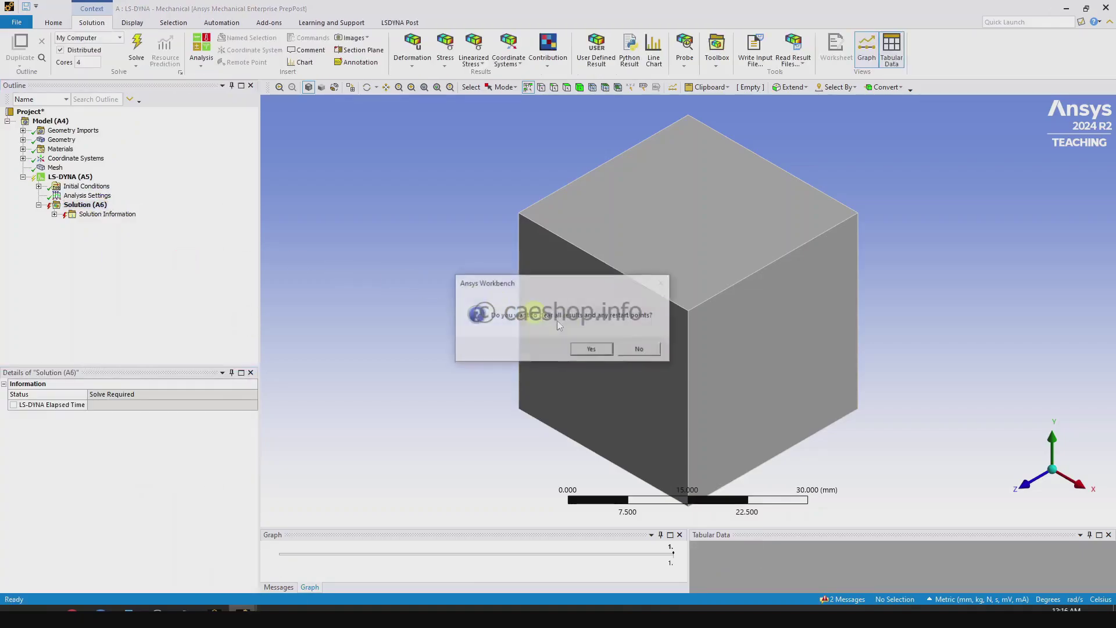
pyautogui.click(592, 349)
pyautogui.rightClick(165, 219)
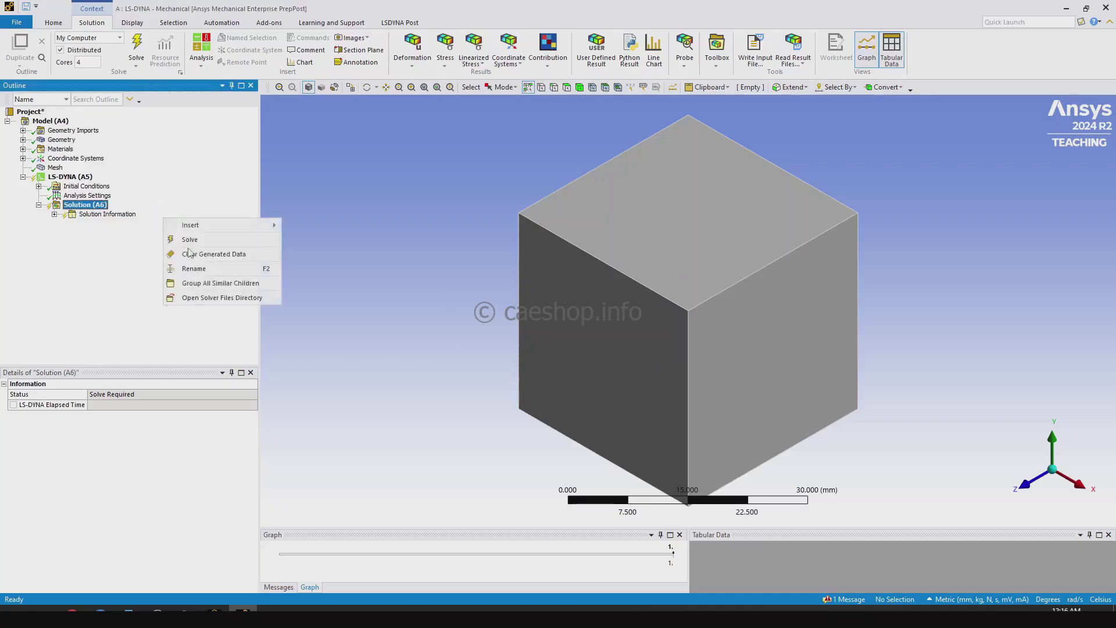
pyautogui.click(192, 239)
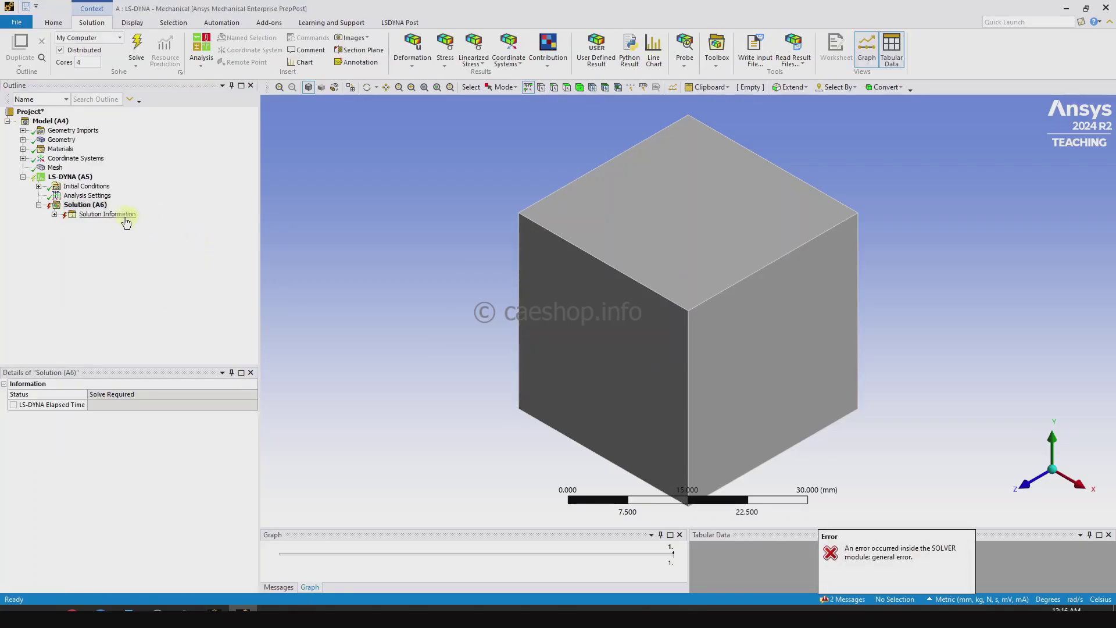
# Step: Check the licensing messages in the new run's Solution Information and return to the Solution object
pyautogui.click(96, 220)
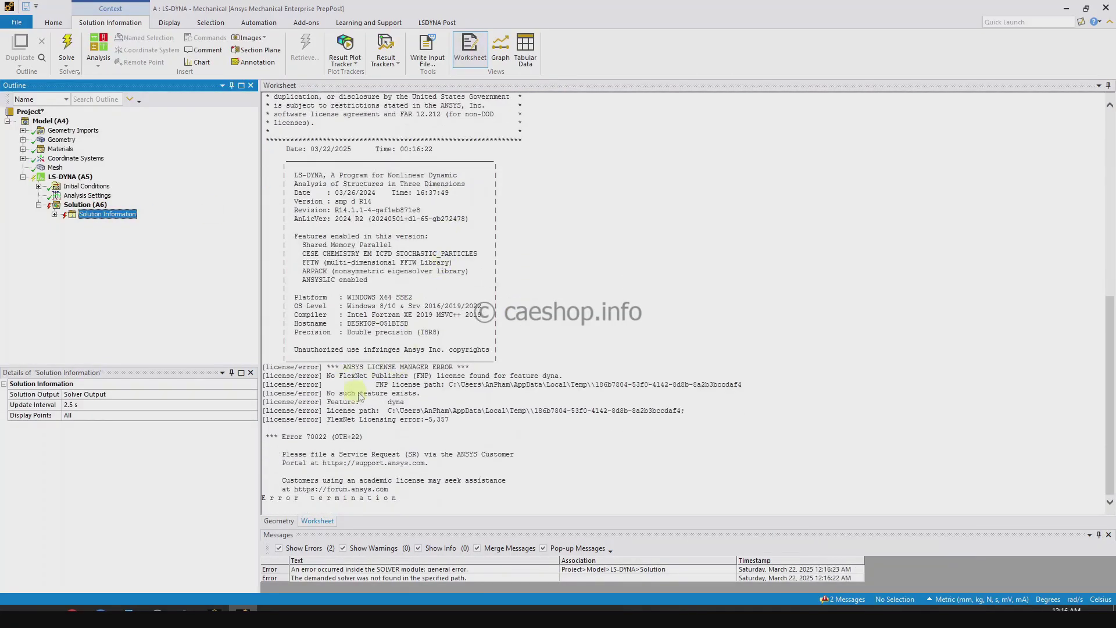
pyautogui.moveTo(356, 394)
pyautogui.mouseDown()
pyautogui.moveTo(428, 409)
pyautogui.moveTo(418, 405)
pyautogui.mouseUp()
pyautogui.click(51, 204)
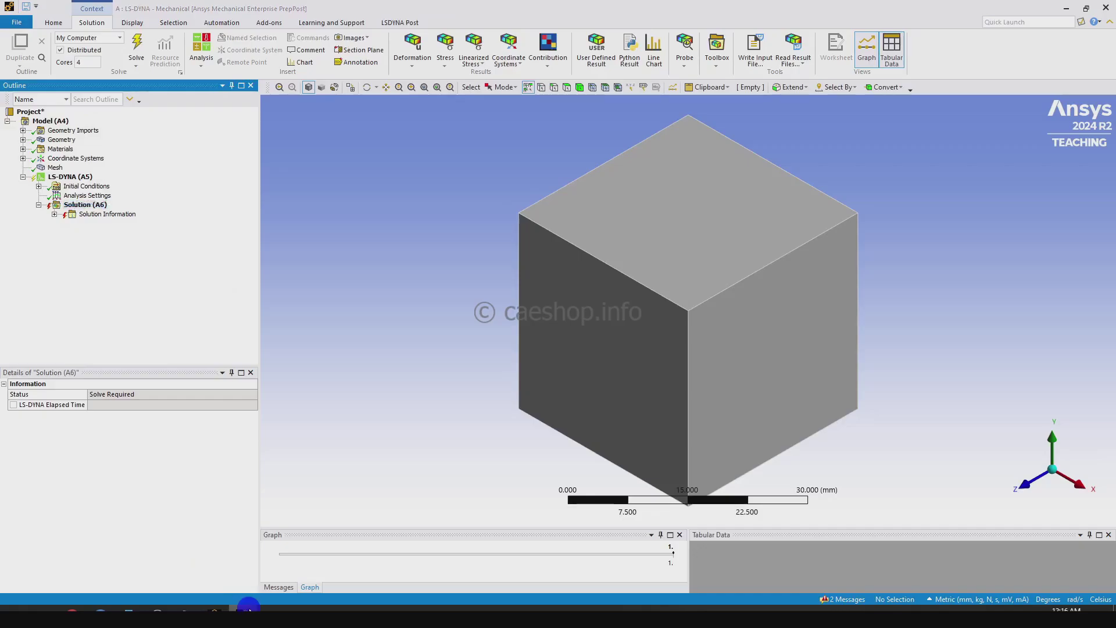
# Step: Close Mechanical and exit Workbench without saving the project
pyautogui.rightClick(245, 610)
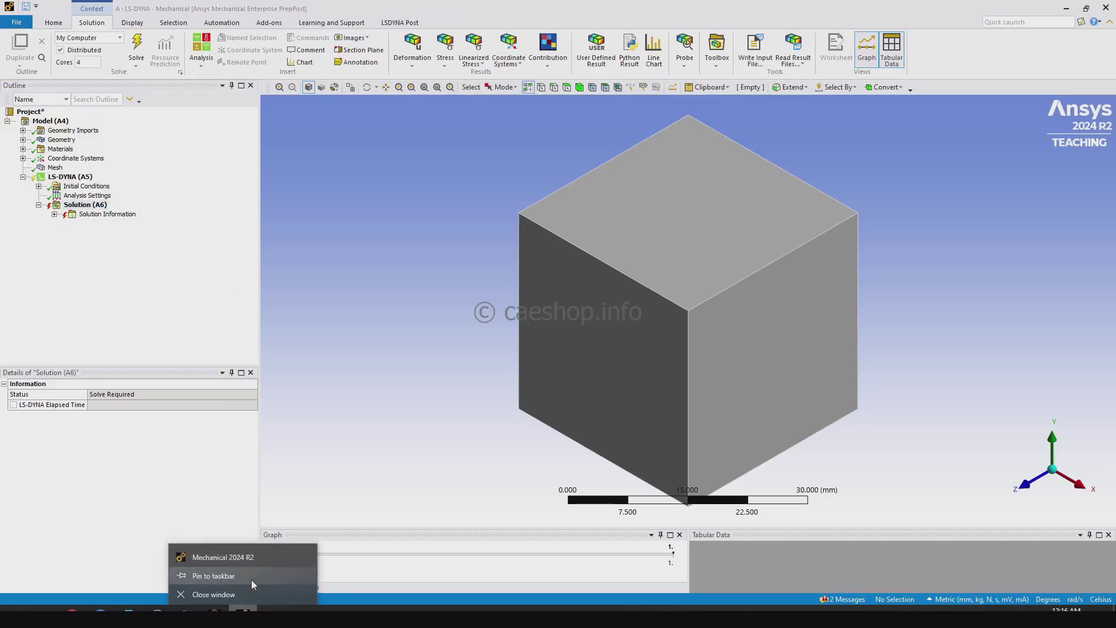
pyautogui.click(249, 593)
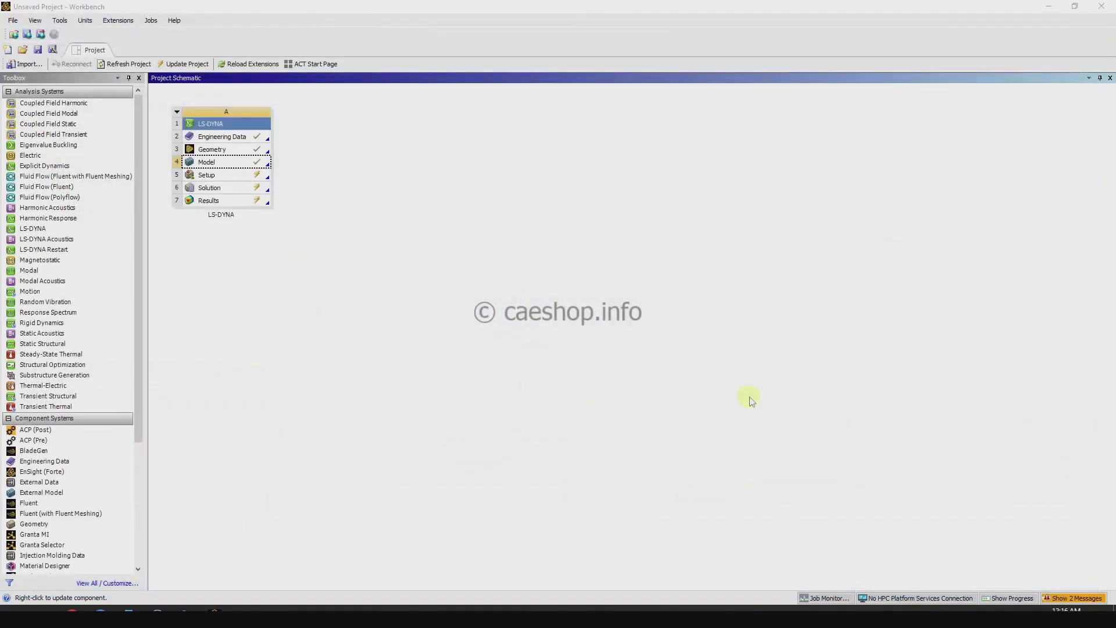
pyautogui.click(954, 235)
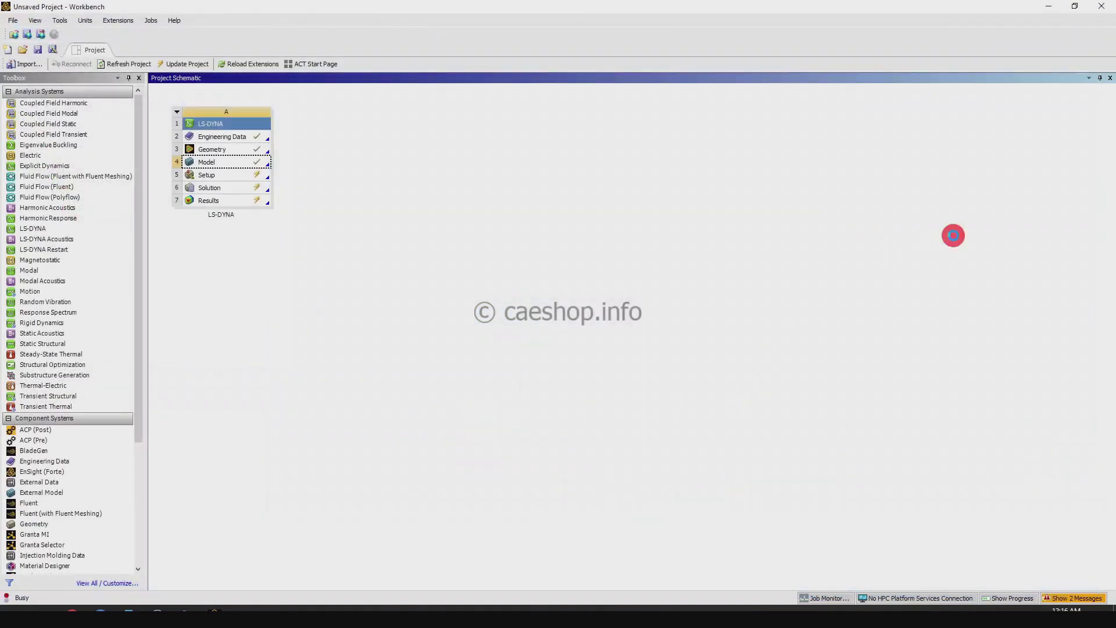
pyautogui.click(1102, 5)
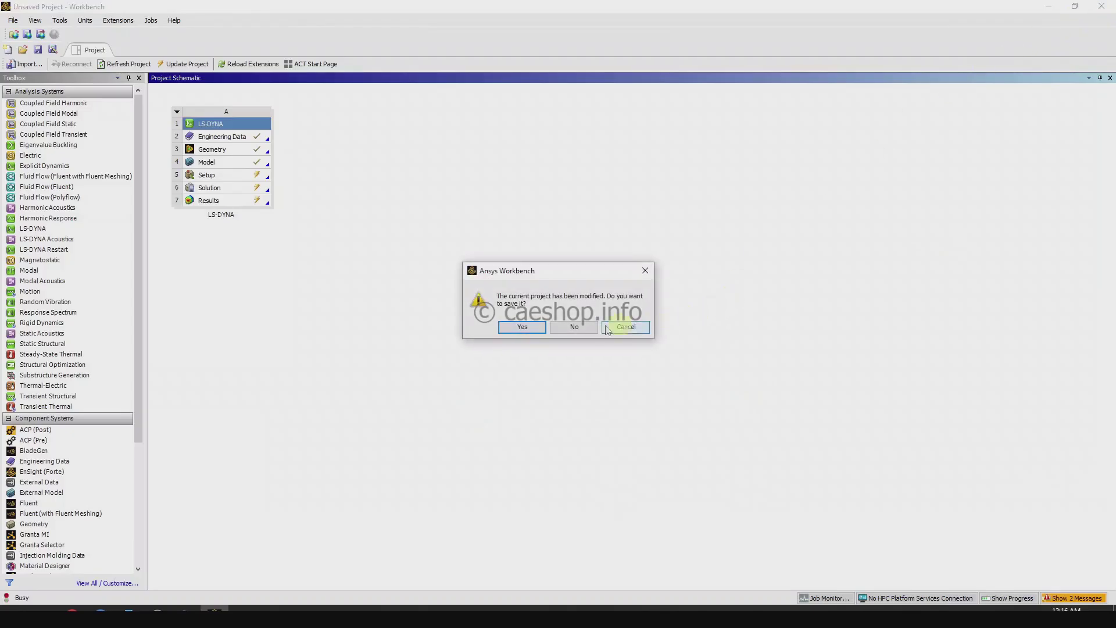
pyautogui.click(575, 327)
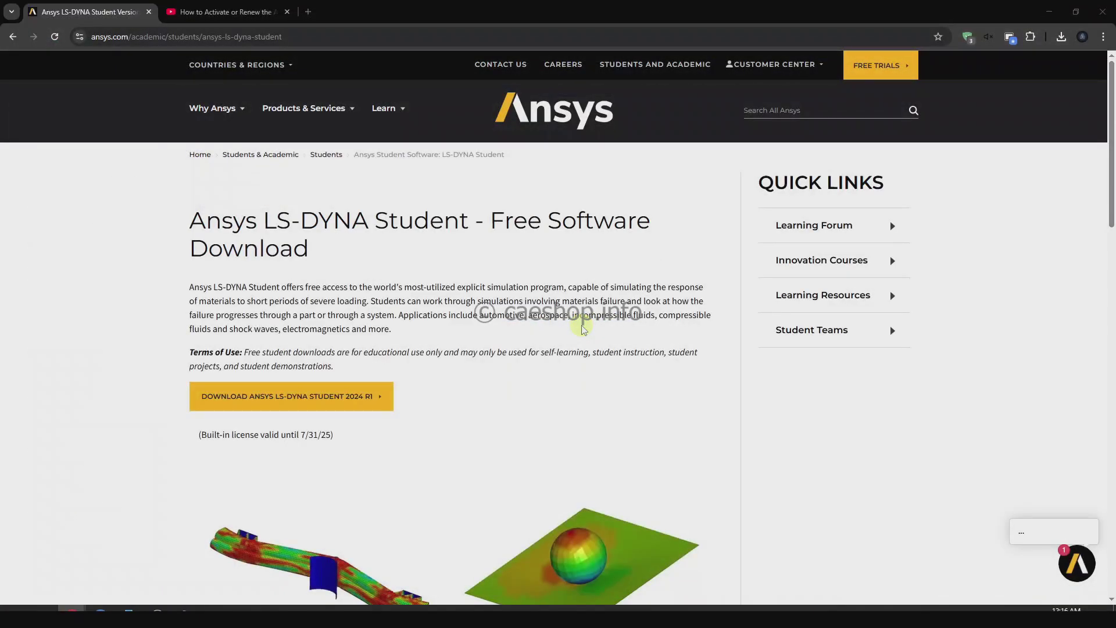
# Step: Show the downloaded LSDYNA_2024R1_Student (1).zip in its folder and extract it with 7-Zip into a folder of the same name
pyautogui.click(1062, 37)
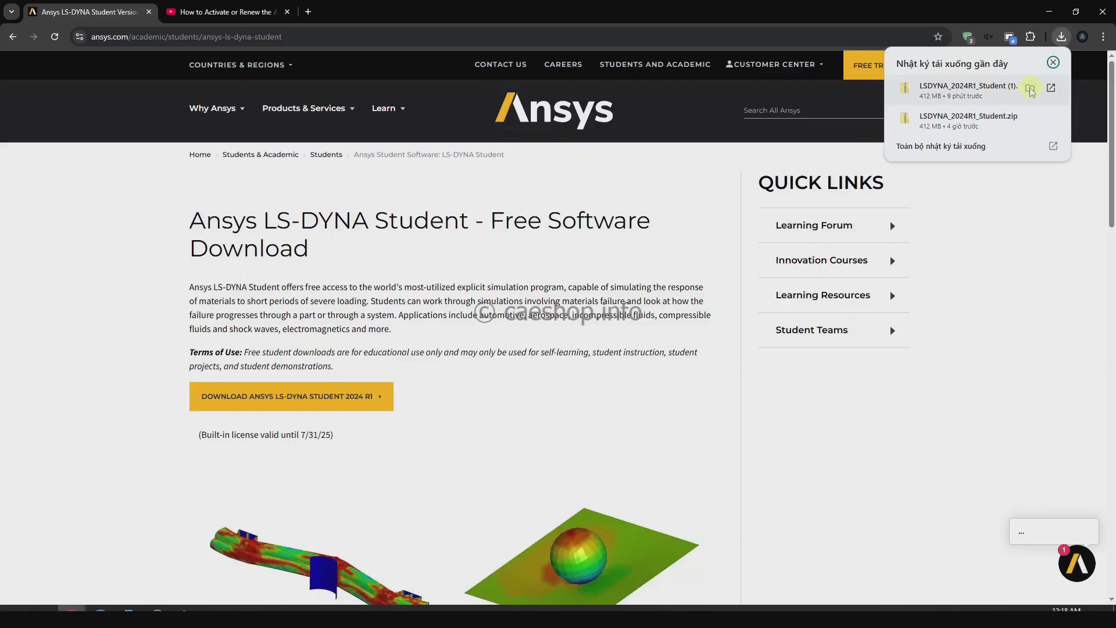
pyautogui.click(1030, 88)
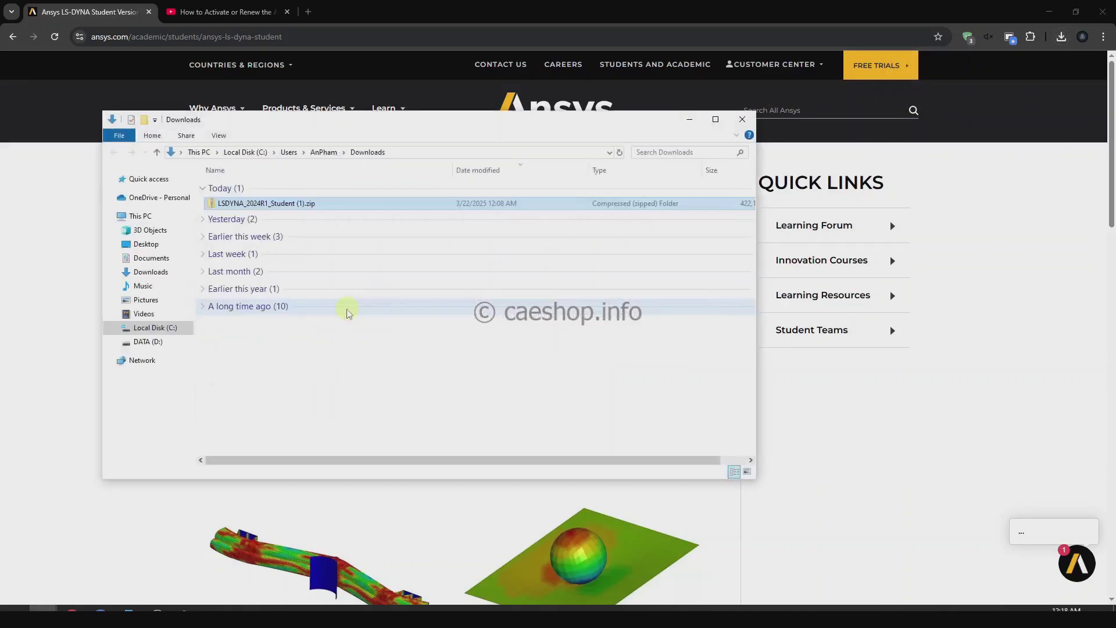
pyautogui.rightClick(271, 204)
pyautogui.moveTo(389, 266)
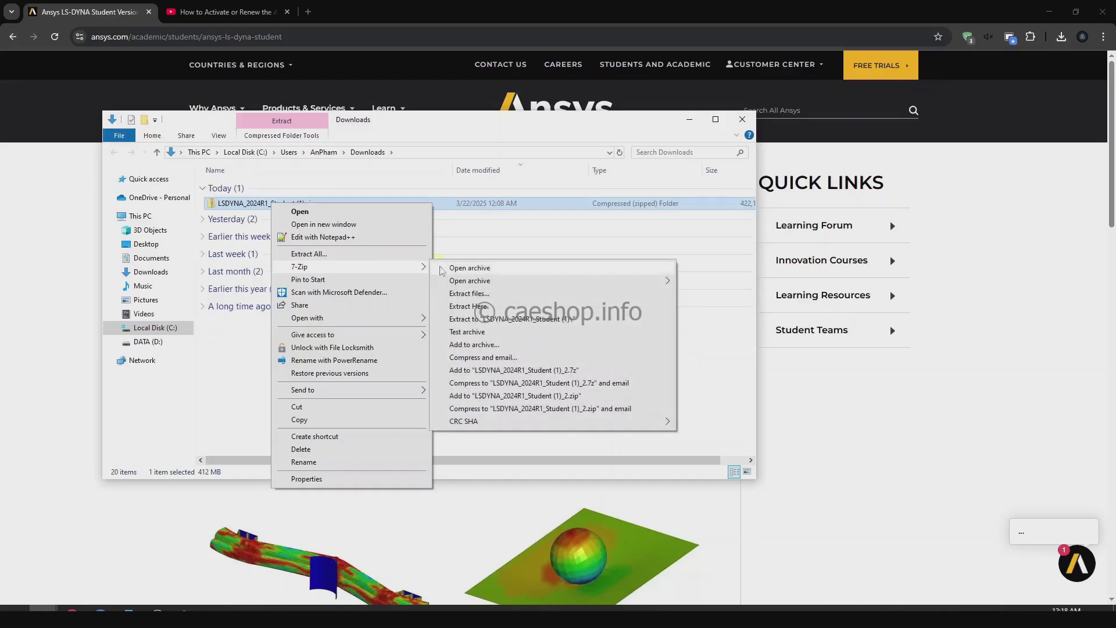
pyautogui.click(473, 322)
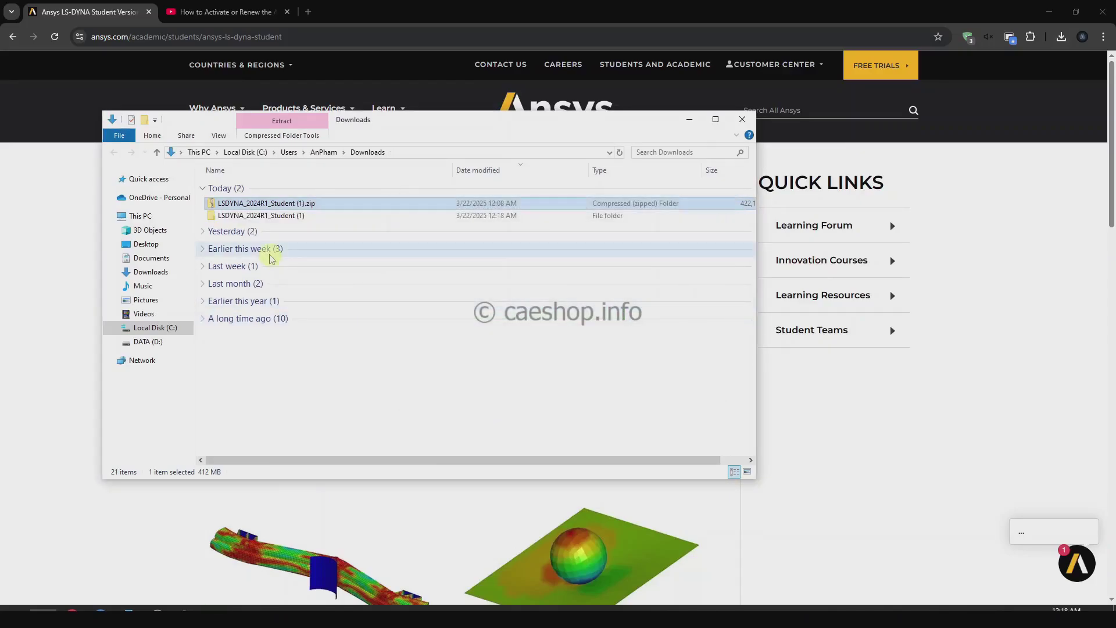
# Step: Launch the student 1.msi installer from the extracted LSDYNA_2024R1_Student (1) folder
pyautogui.doubleClick(297, 214)
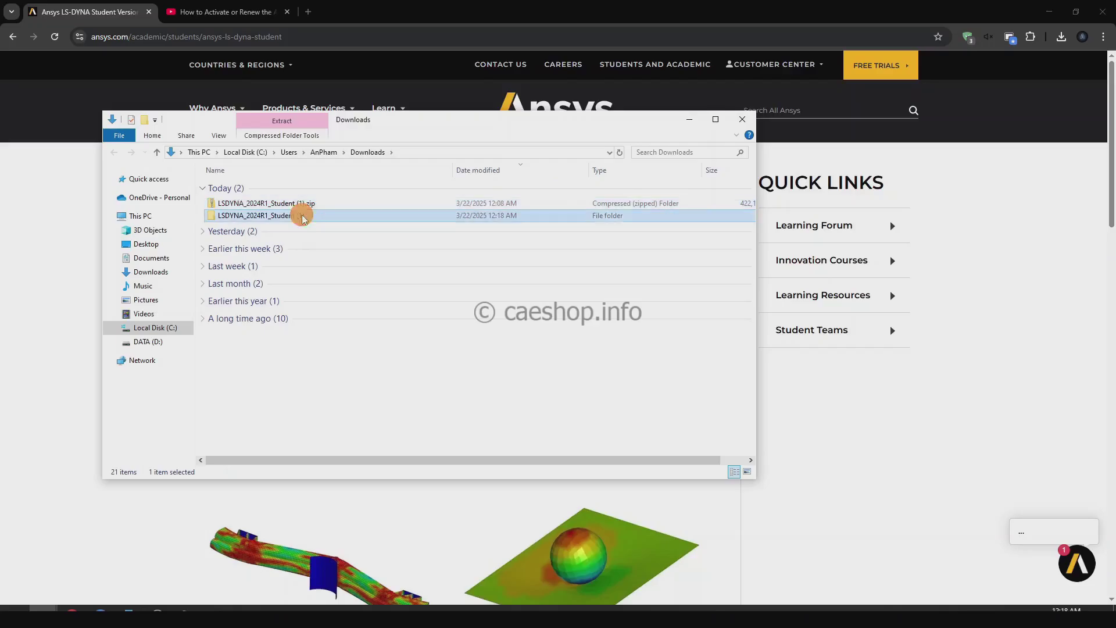
pyautogui.click(252, 189)
pyautogui.doubleClick(265, 189)
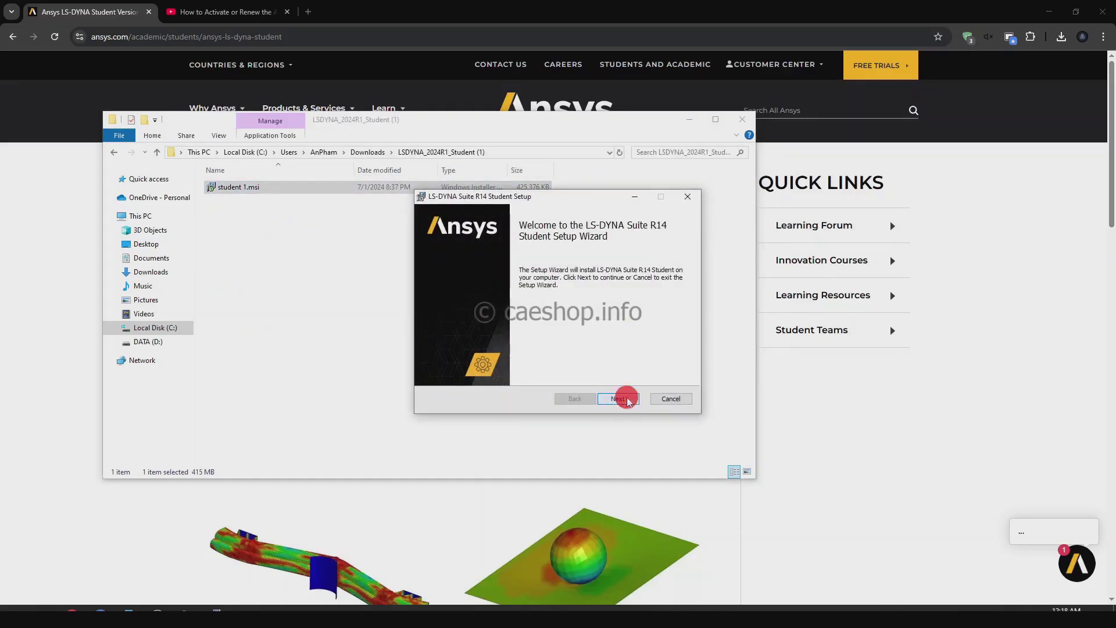
# Step: Install LS-DYNA Suite R14 Student with the default features in C:\Program Files\LS-DYNA Suite R14 Student\ and finish the setup wizard
pyautogui.click(627, 400)
pyautogui.click(611, 375)
pyautogui.click(624, 402)
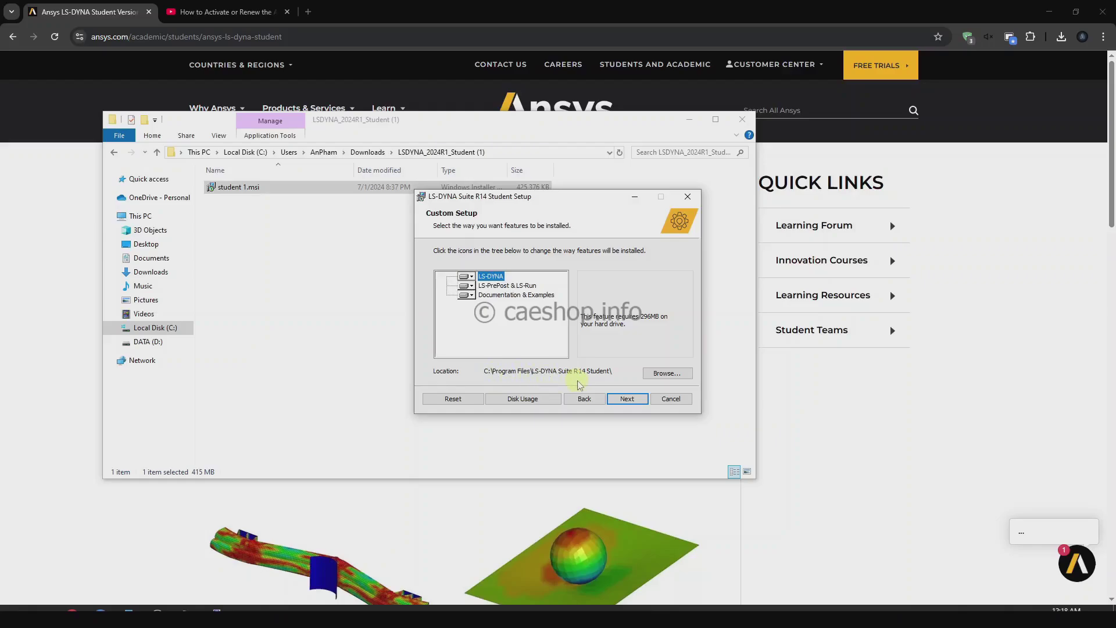
pyautogui.click(619, 399)
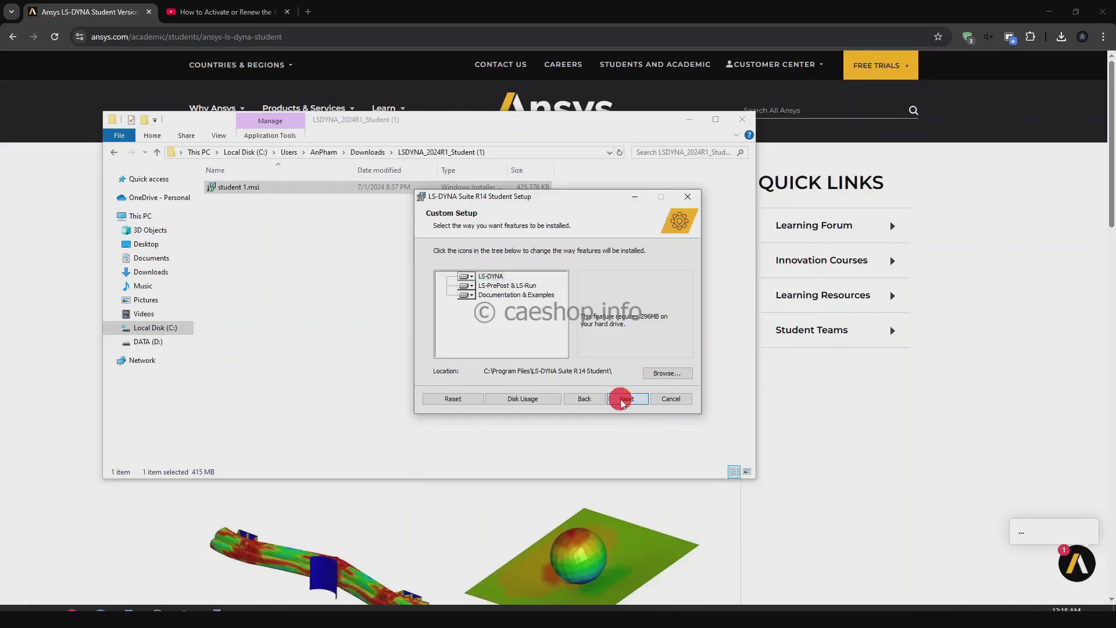
pyautogui.click(620, 400)
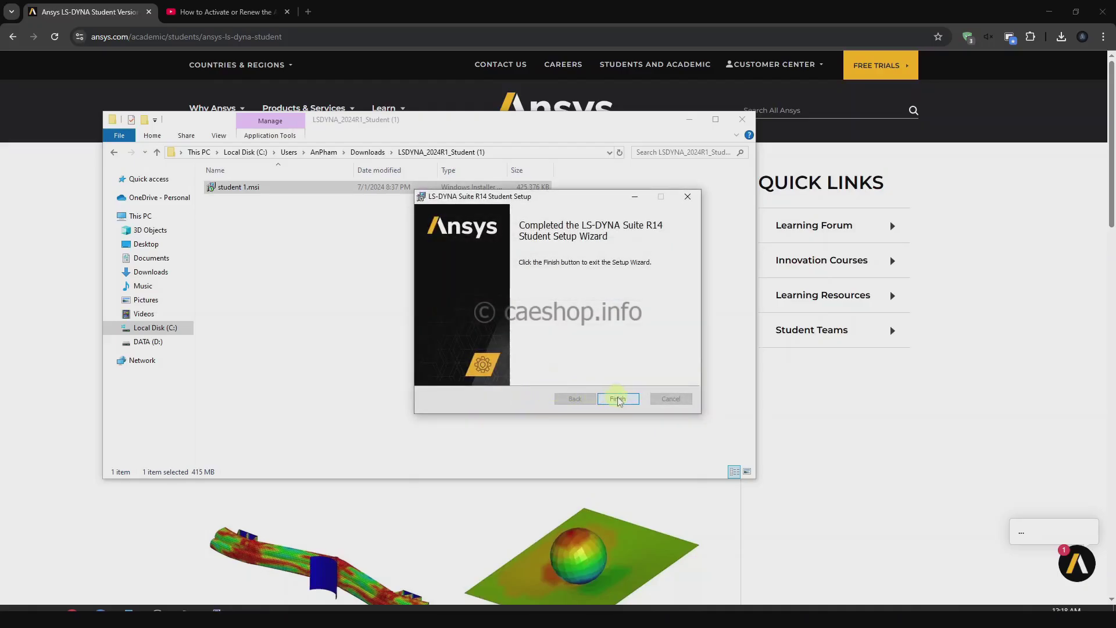
pyautogui.click(619, 399)
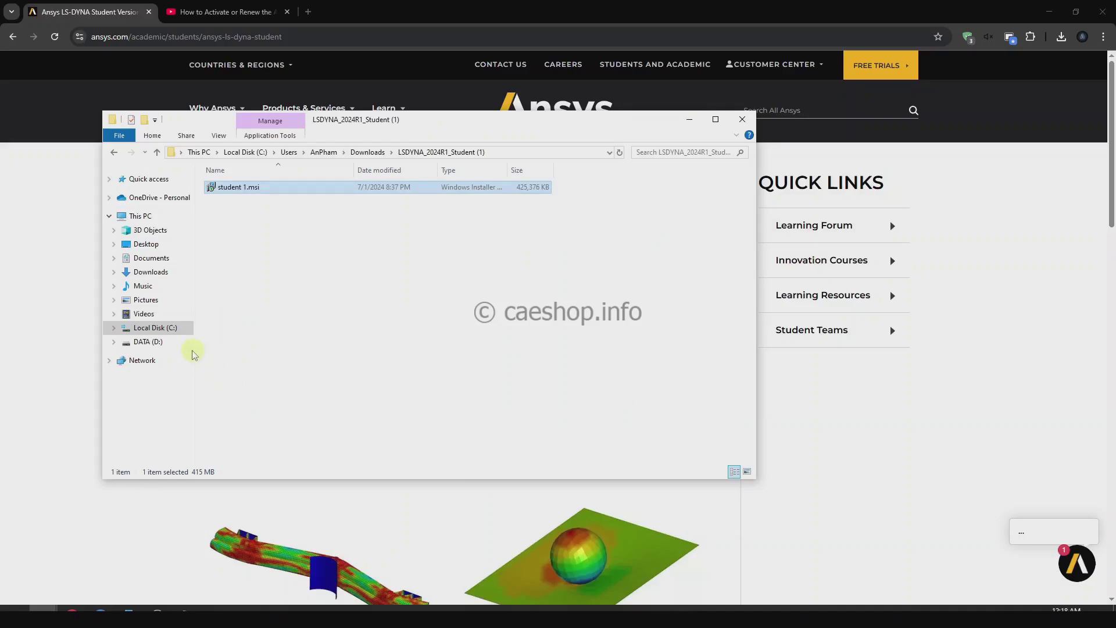
# Step: Go to C:\Program Files\LS-DYNA Suite R14 Student\lsdyna and select the lsdyna_env.ps1 file
pyautogui.click(180, 327)
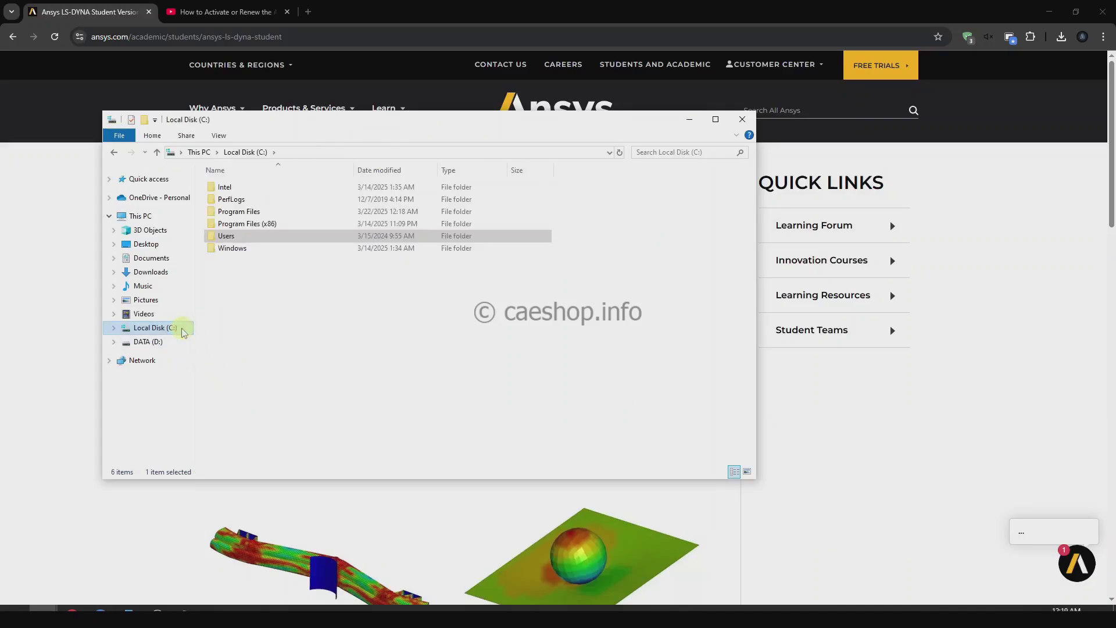
pyautogui.doubleClick(264, 214)
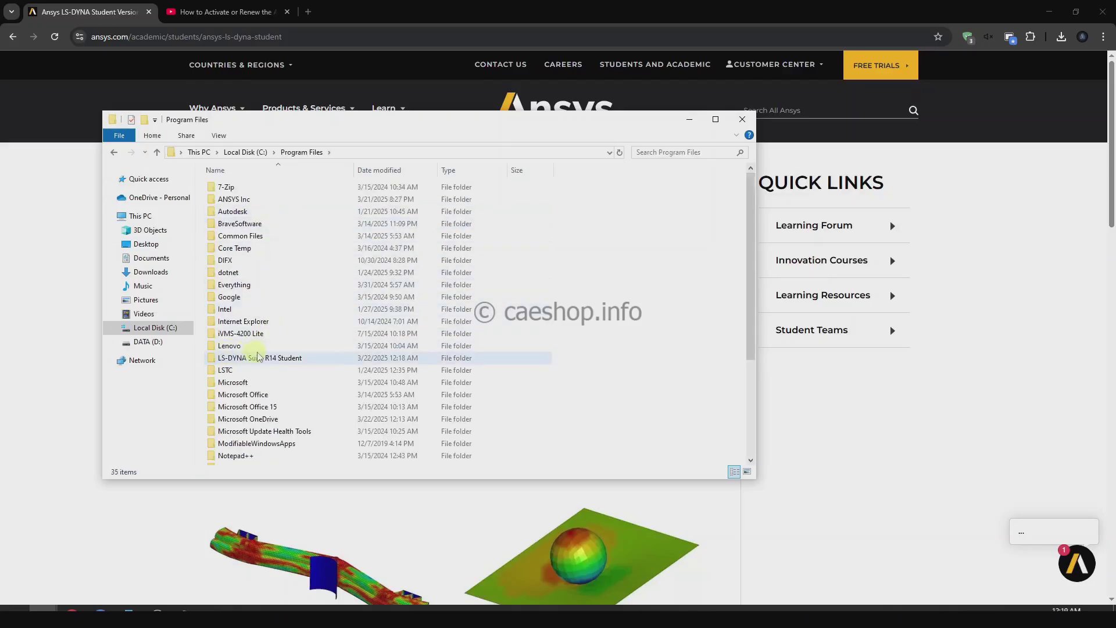
pyautogui.doubleClick(295, 359)
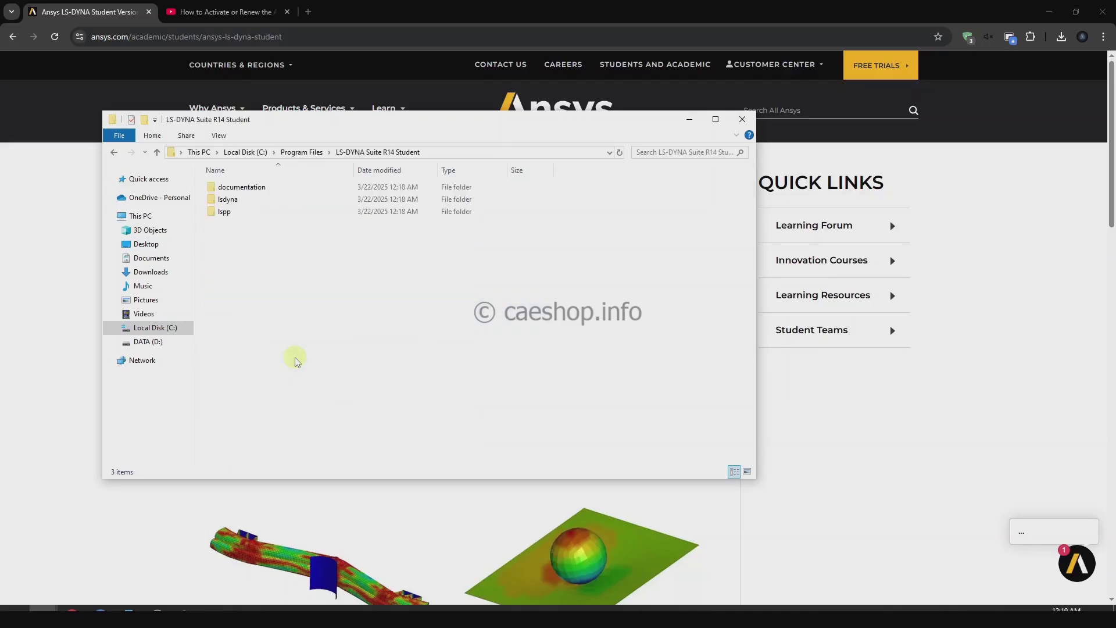
pyautogui.doubleClick(270, 200)
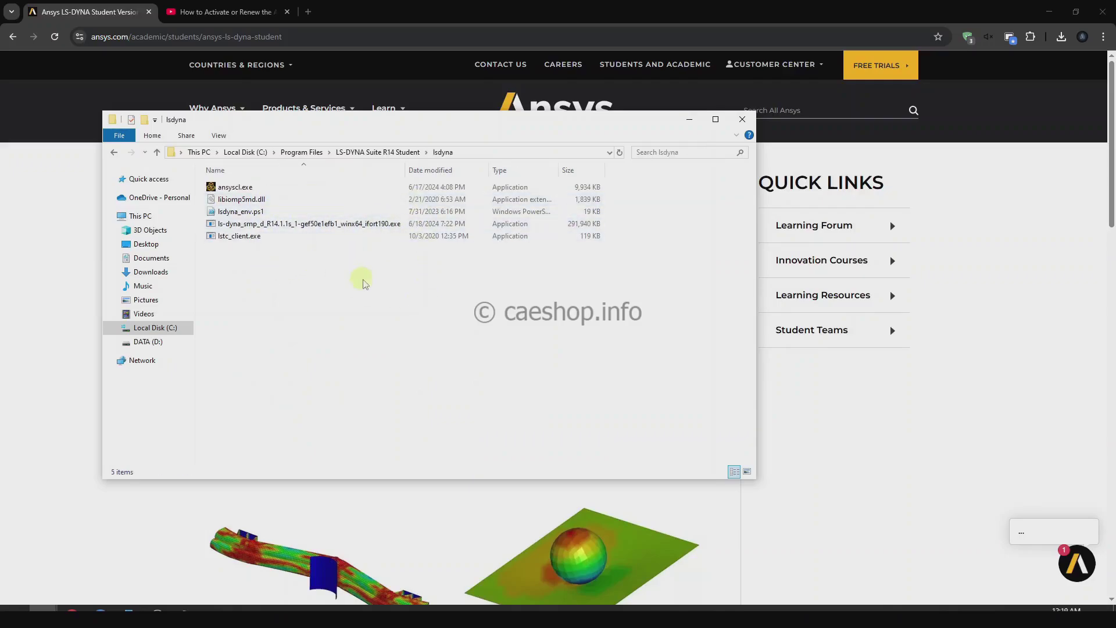
pyautogui.click(327, 273)
pyautogui.click(259, 213)
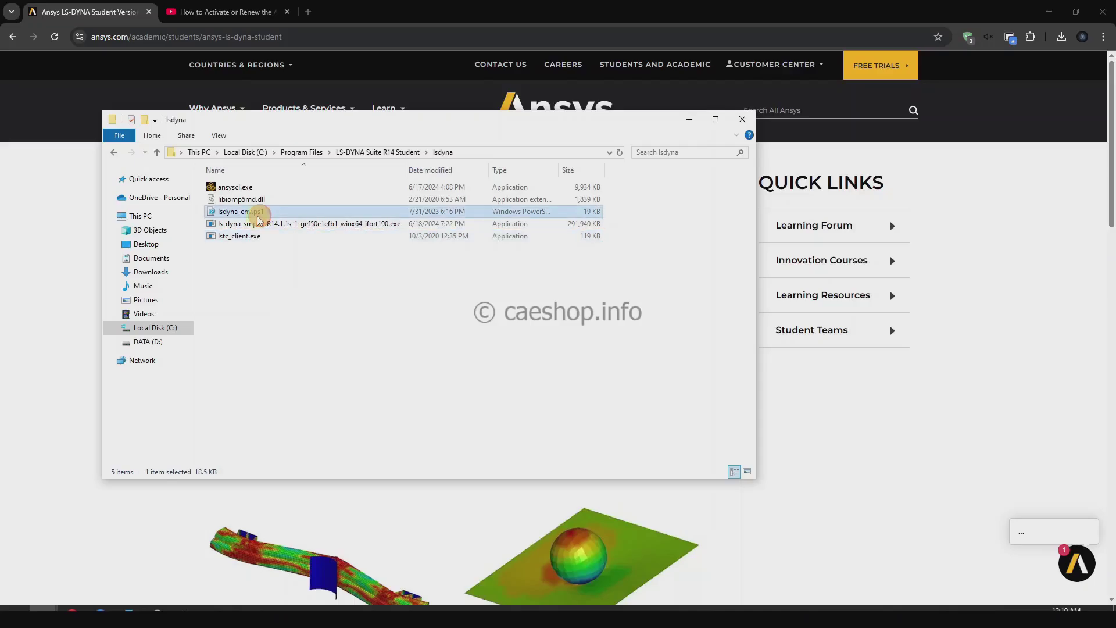
pyautogui.click(245, 224)
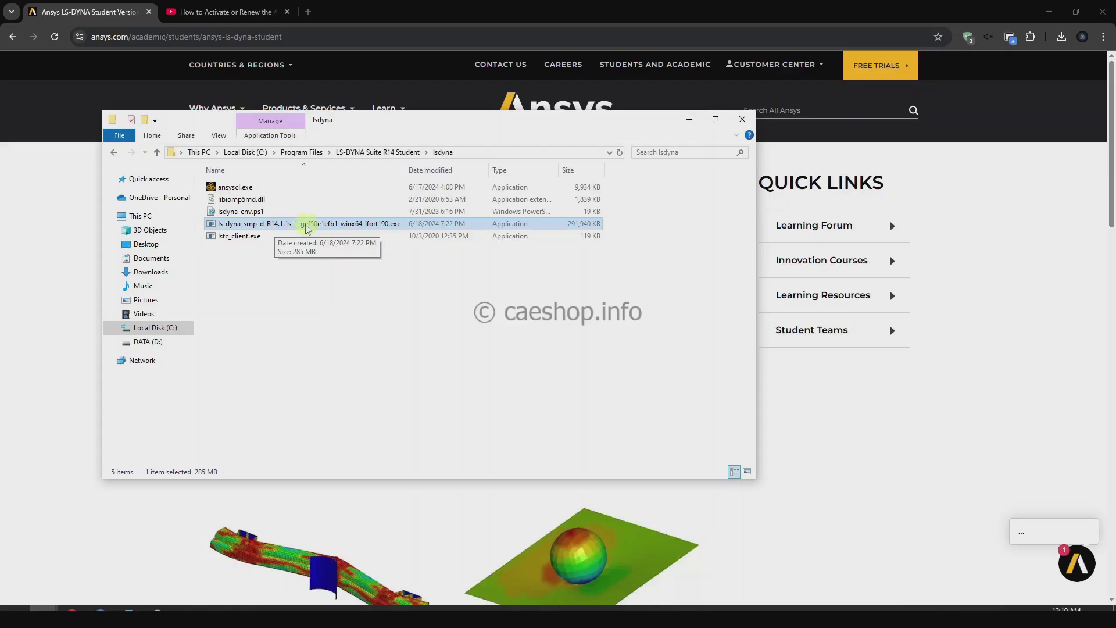
pyautogui.click(263, 228)
pyautogui.click(263, 226)
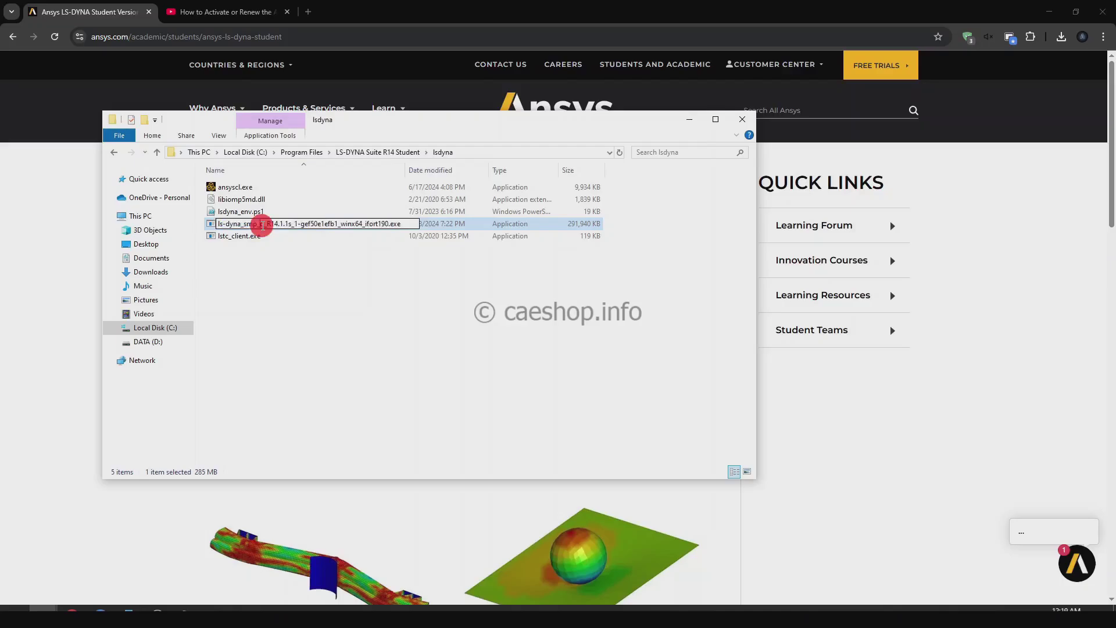
pyautogui.moveTo(263, 225); pyautogui.dragTo(265, 260)
pyautogui.click(265, 265)
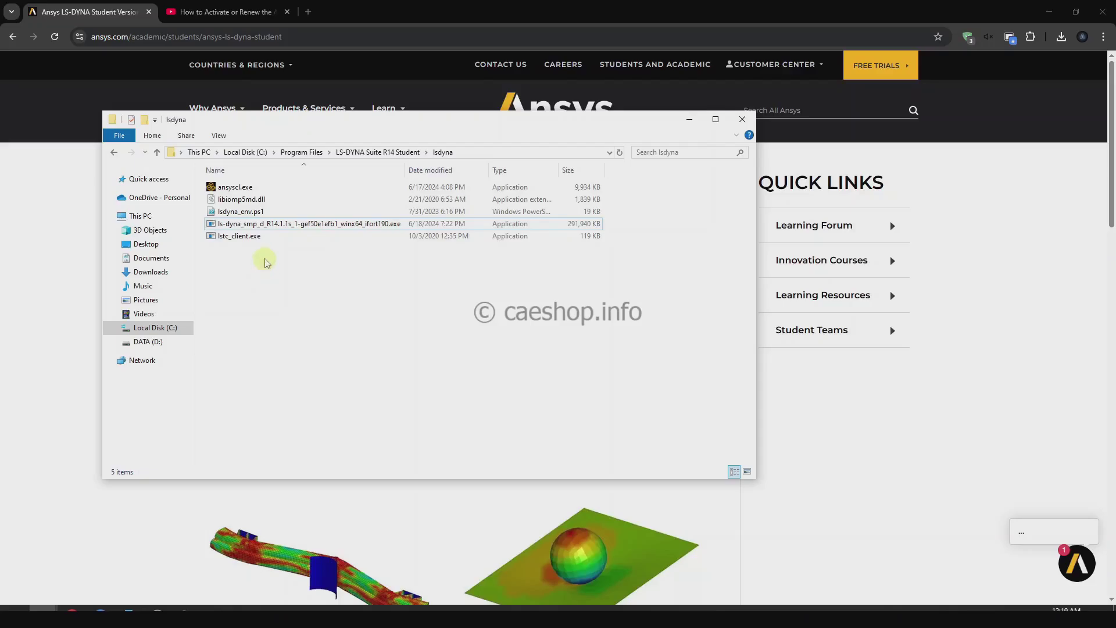
# Step: Copy ls-dyna_smp_d_R14.1.1s_1-gef50e1efb1_winx64_ifort190.exe and libiomp5md.dll from the lsdyna folder
pyautogui.click(292, 226)
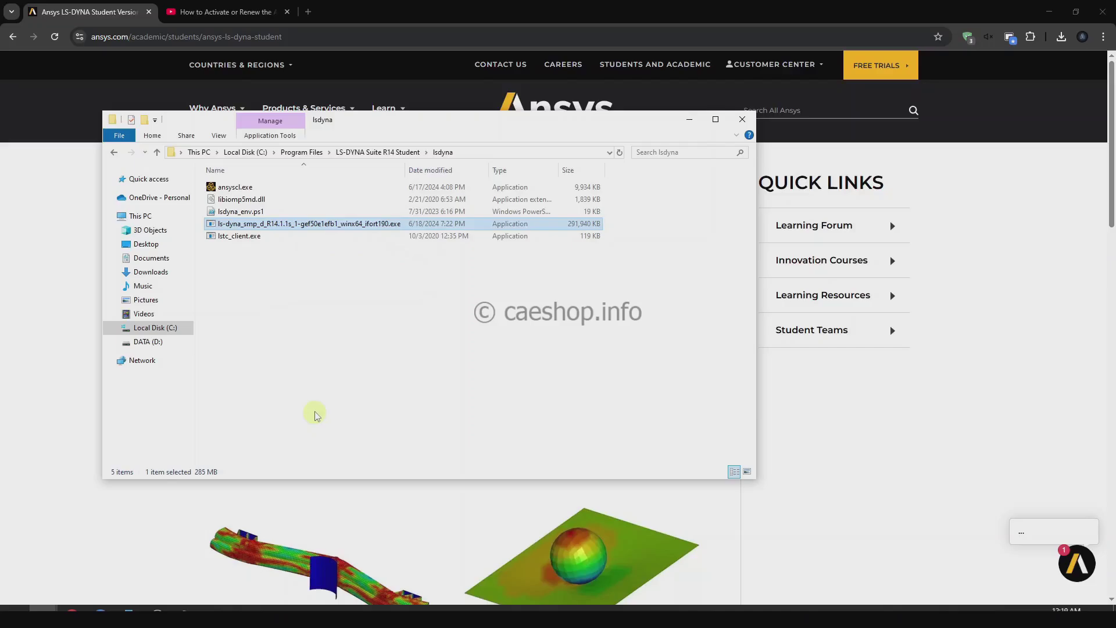
pyautogui.keyDown('ctrl'); pyautogui.click(271, 201); pyautogui.keyUp('ctrl')
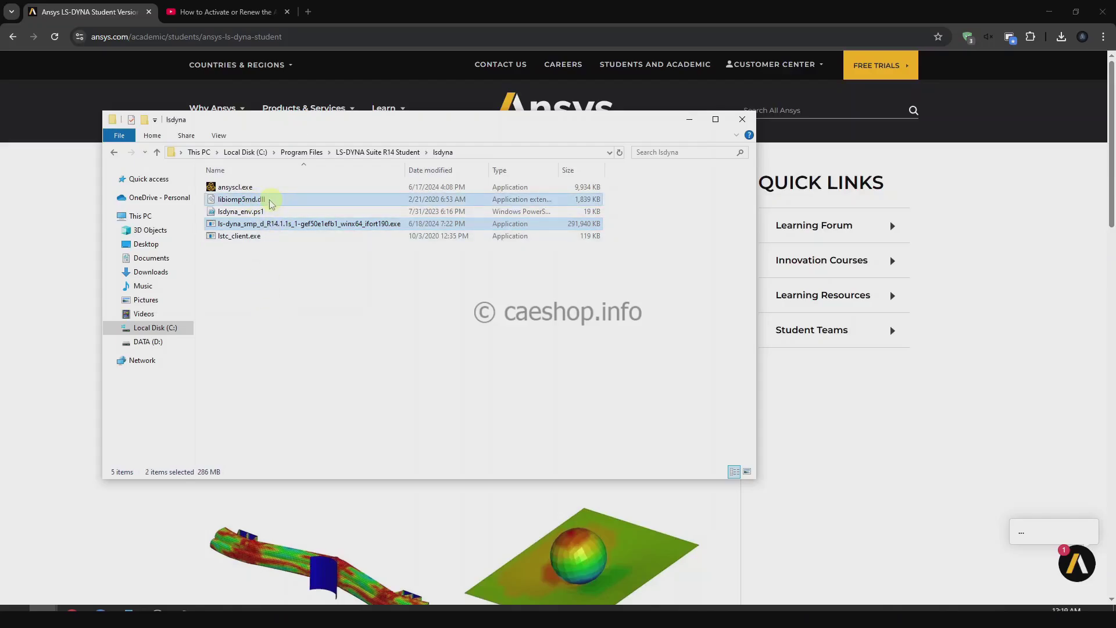
pyautogui.rightClick(284, 202)
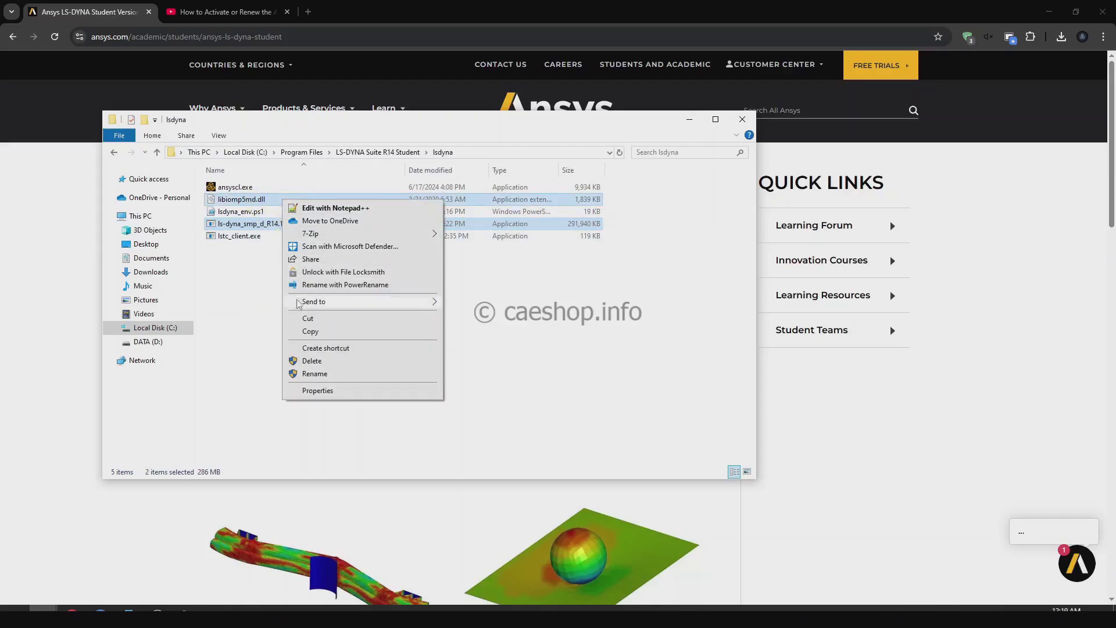
pyautogui.click(303, 332)
# Step: Go to the folder C:\Program Files\ANSYS Inc\v242\ansys\bin\winx64
pyautogui.click(183, 336)
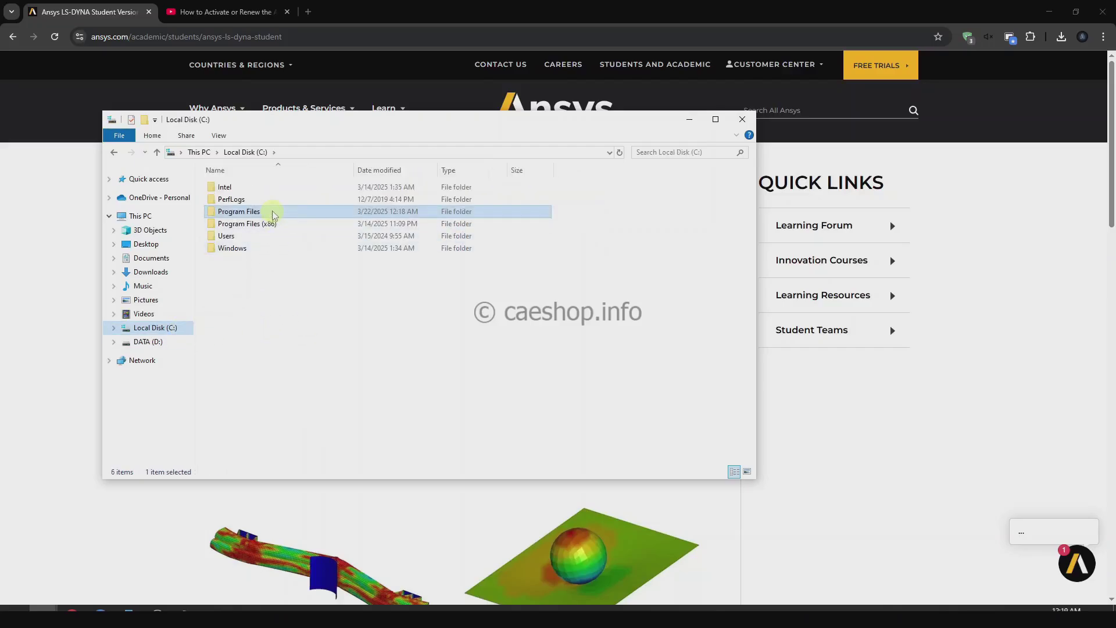
pyautogui.doubleClick(273, 214)
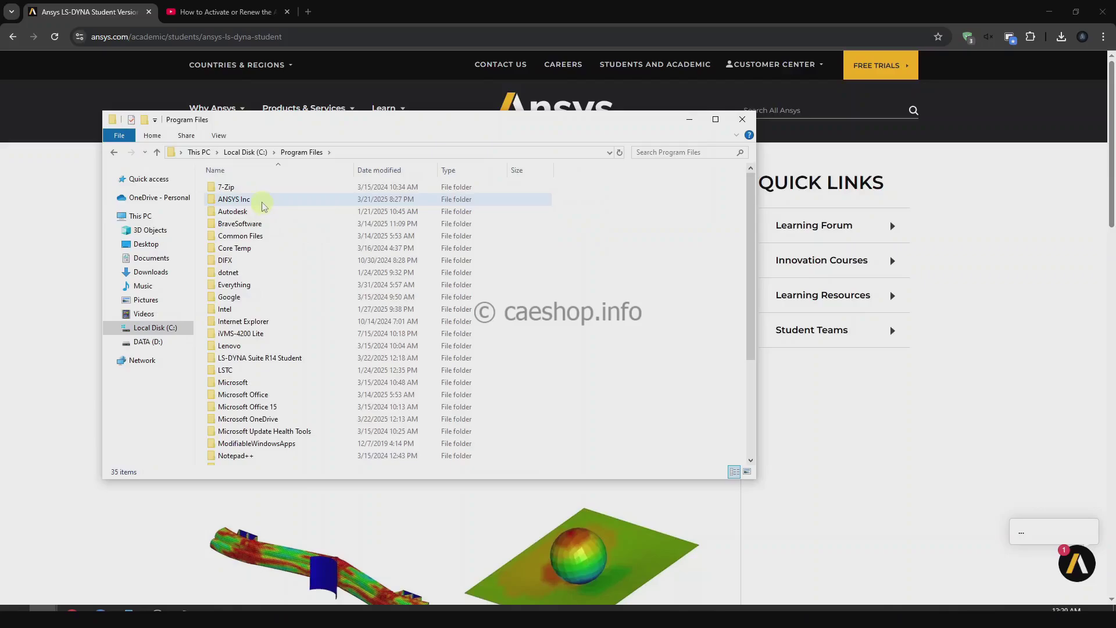
pyautogui.doubleClick(263, 200)
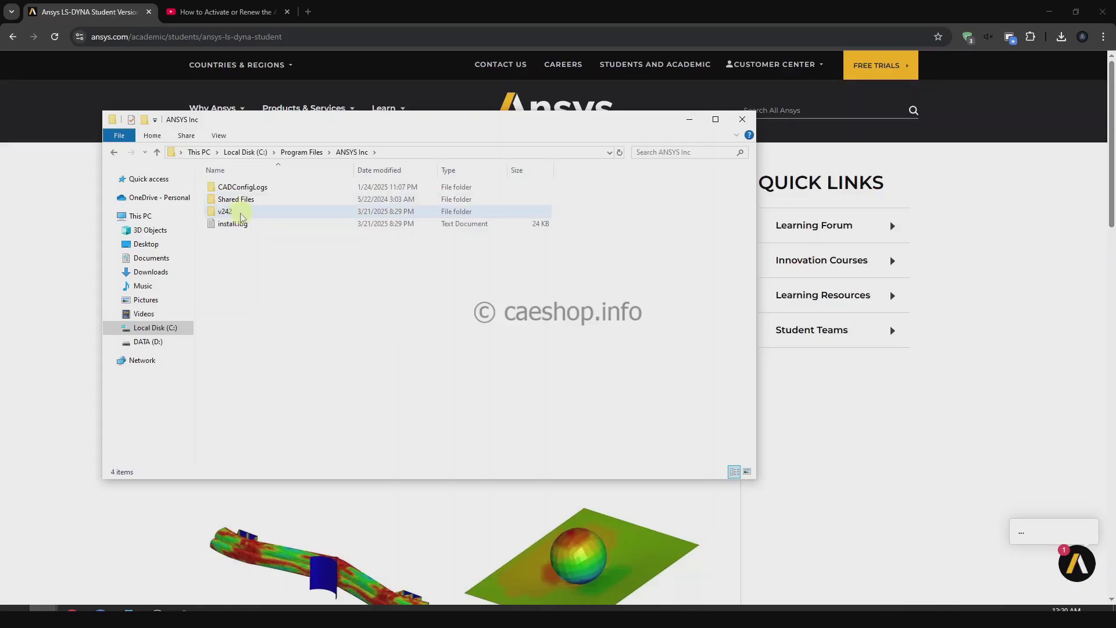
pyautogui.doubleClick(237, 211)
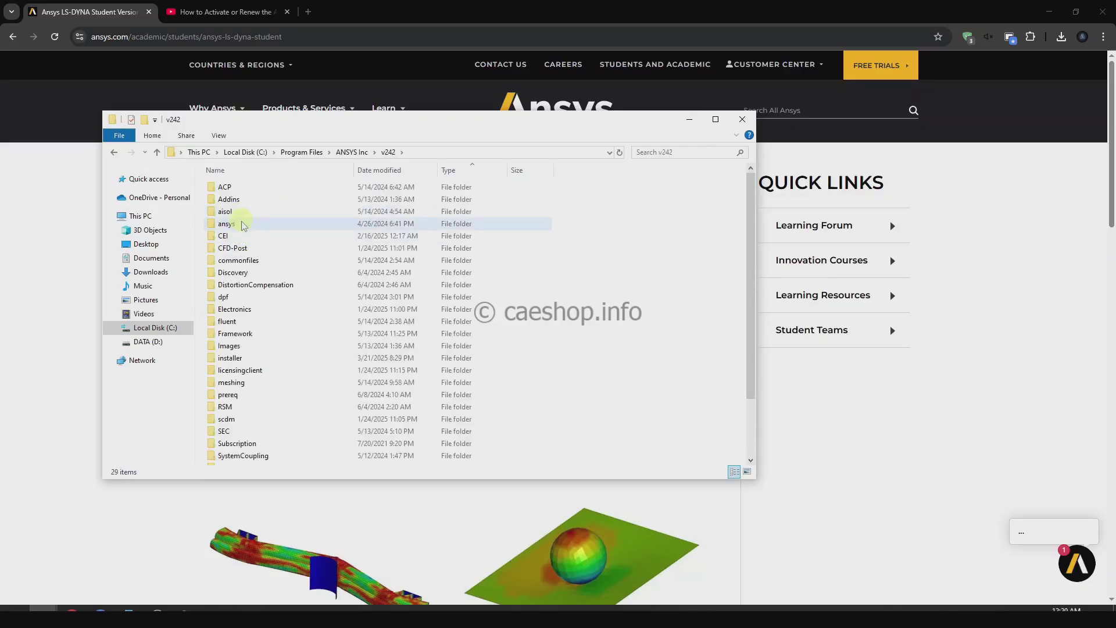
pyautogui.doubleClick(227, 224)
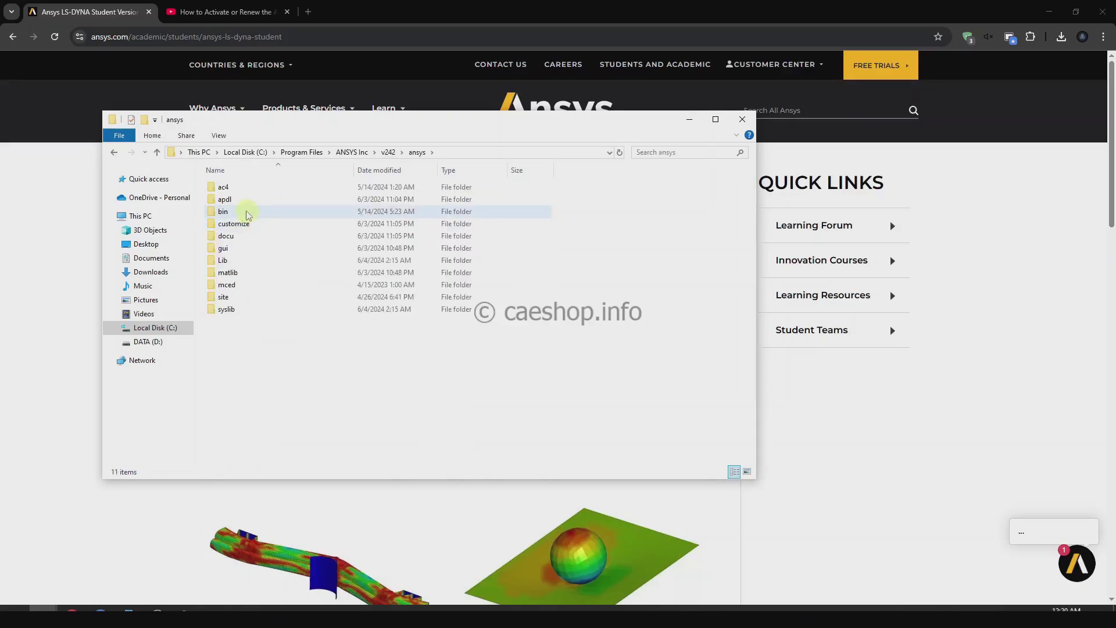
pyautogui.doubleClick(248, 213)
pyautogui.click(245, 189)
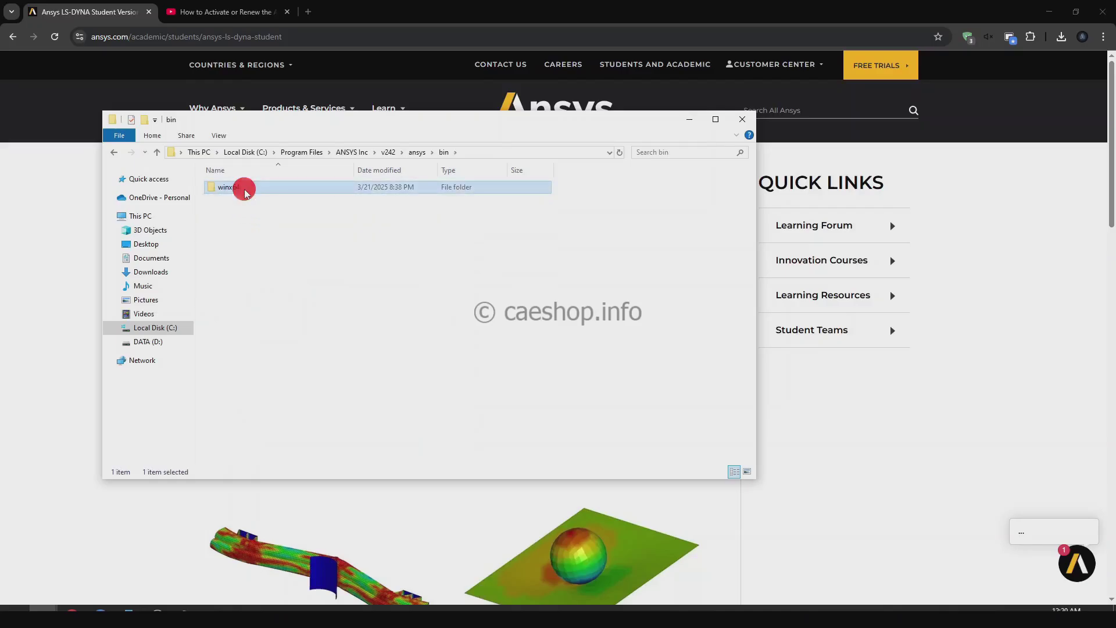
pyautogui.doubleClick(245, 190)
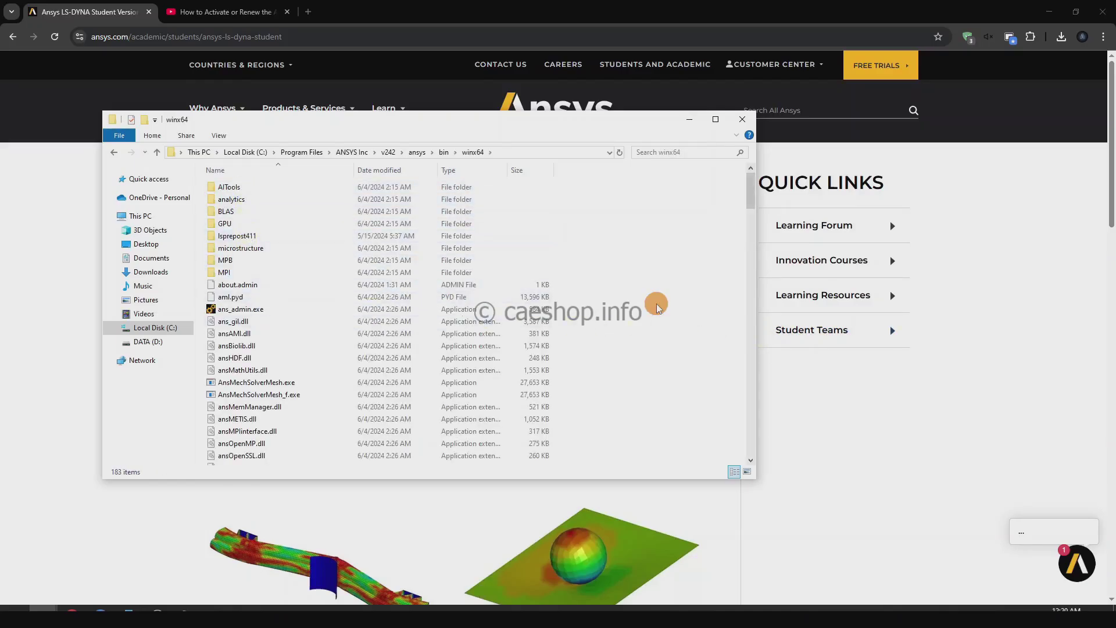
# Step: Paste both files into winx64 with administrator permission, replacing the existing libiomp5md.dll, and select the pasted ls-dyna_smp_d solver executable
pyautogui.rightClick(633, 249)
pyautogui.click(653, 329)
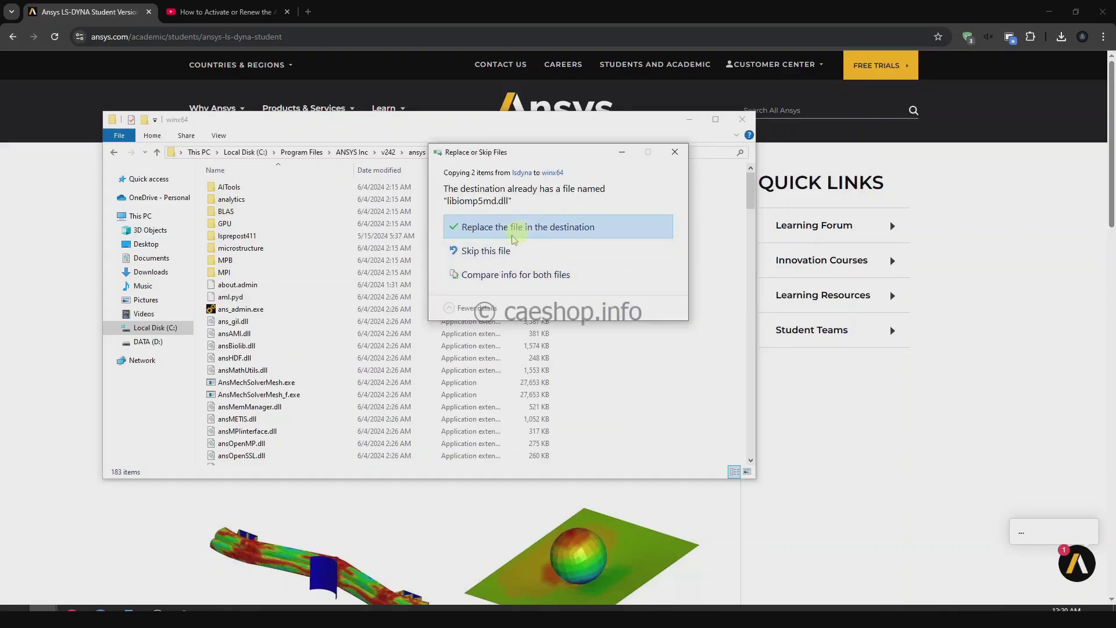
pyautogui.click(563, 228)
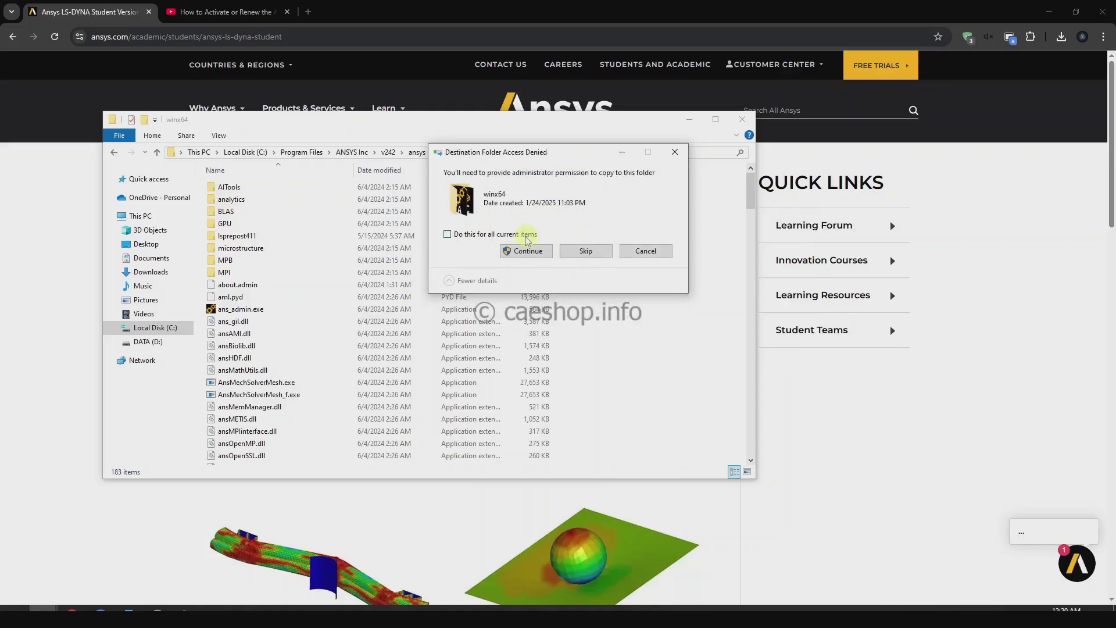
pyautogui.click(526, 250)
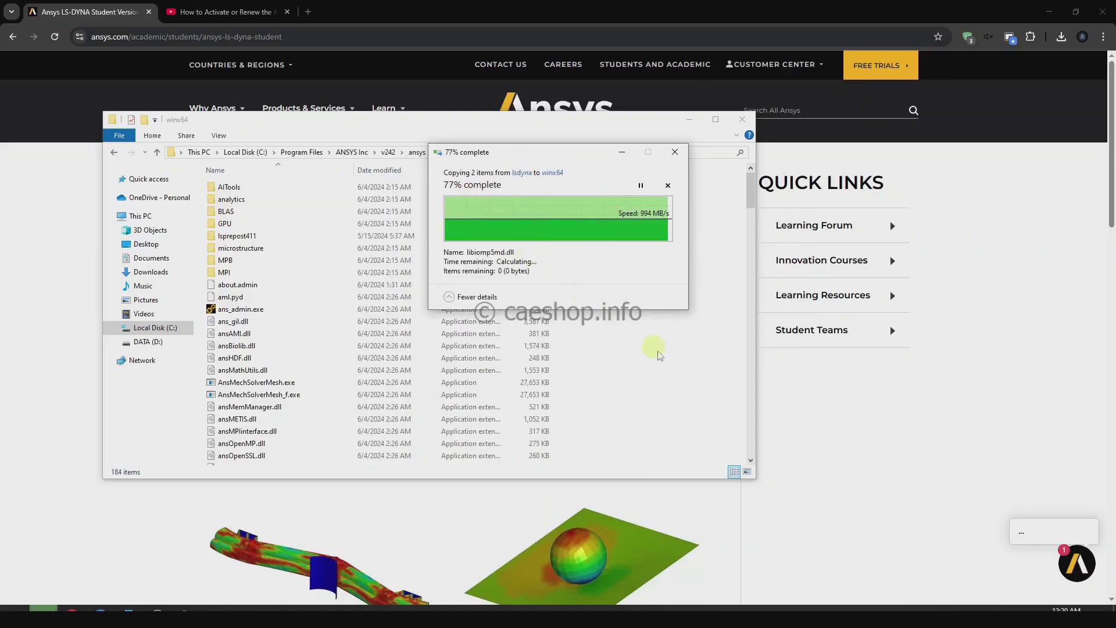
pyautogui.scroll(-18, 665, 357)
pyautogui.scroll(-2, 667, 359)
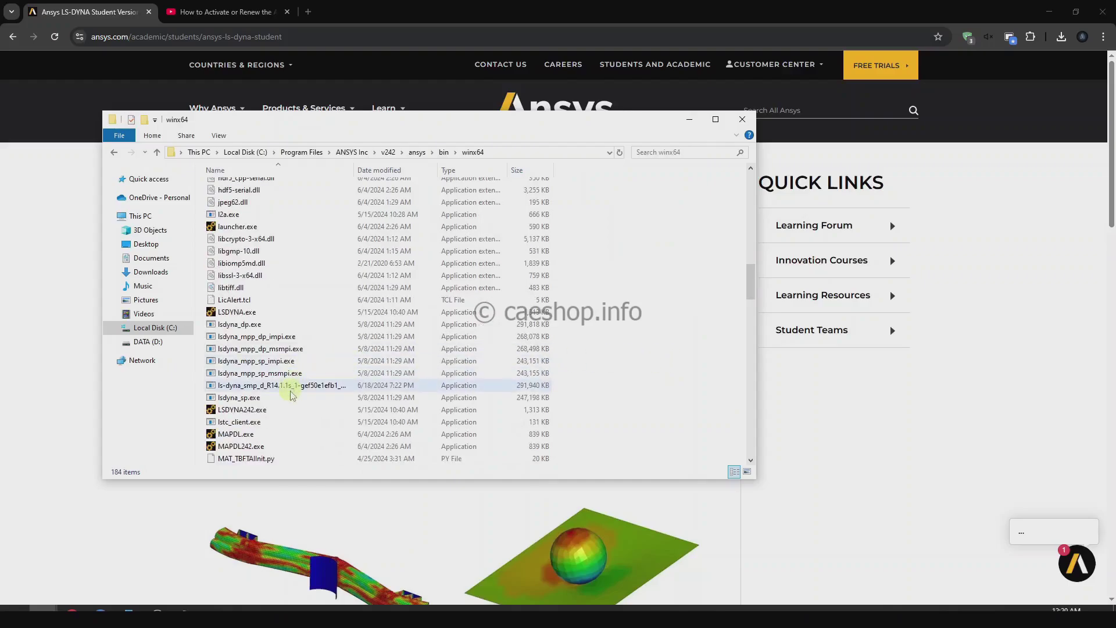
pyautogui.click(252, 385)
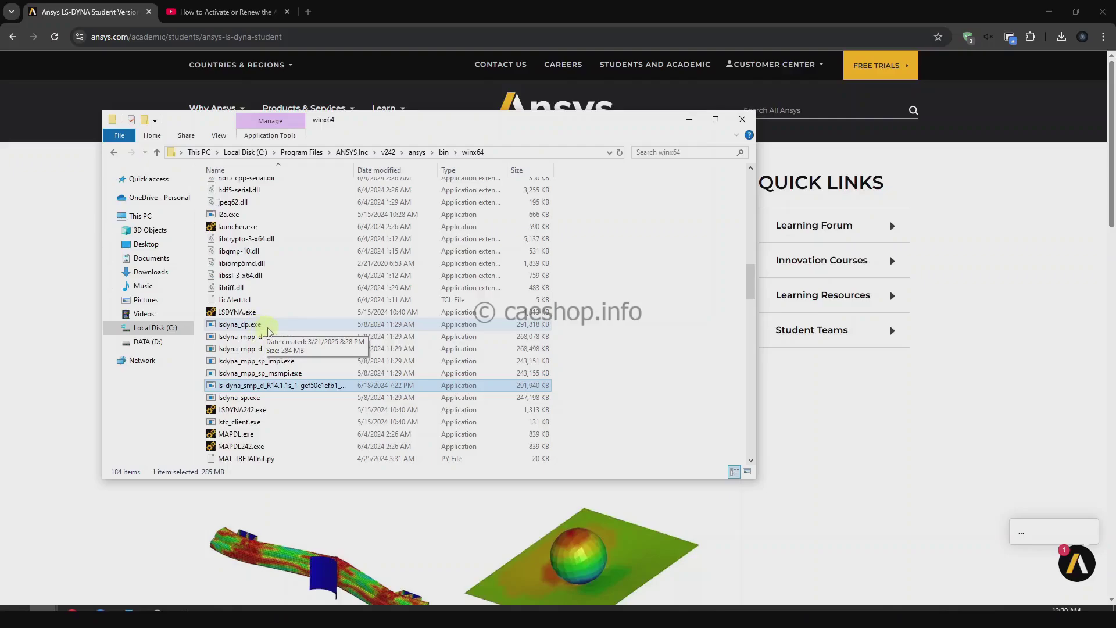
# Step: Rename lsdyna_dp.exe in winx64 as lsdyna_dp_old.exe, granting administrator permission
pyautogui.click(268, 331)
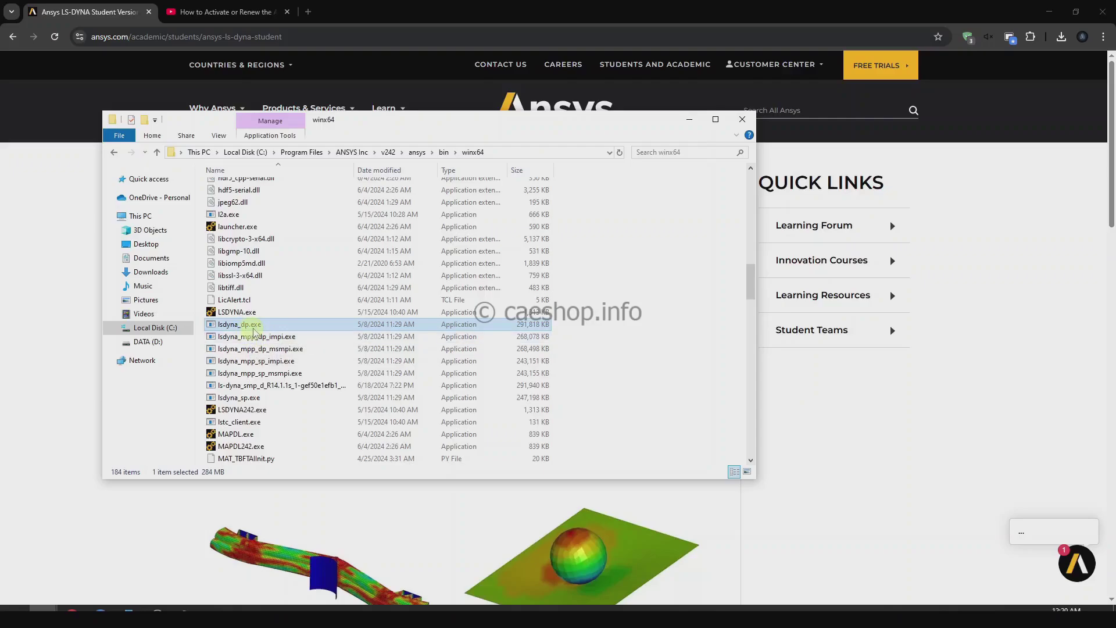
pyautogui.click(249, 327)
pyautogui.moveTo(249, 327); pyautogui.dragTo(245, 327)
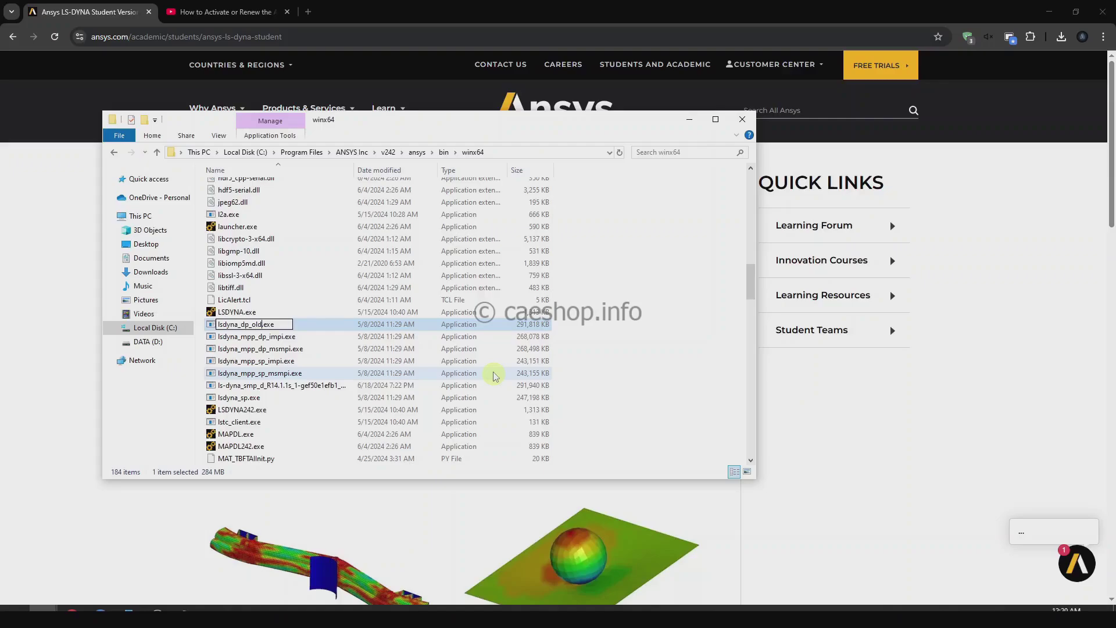
pyautogui.press('Return')
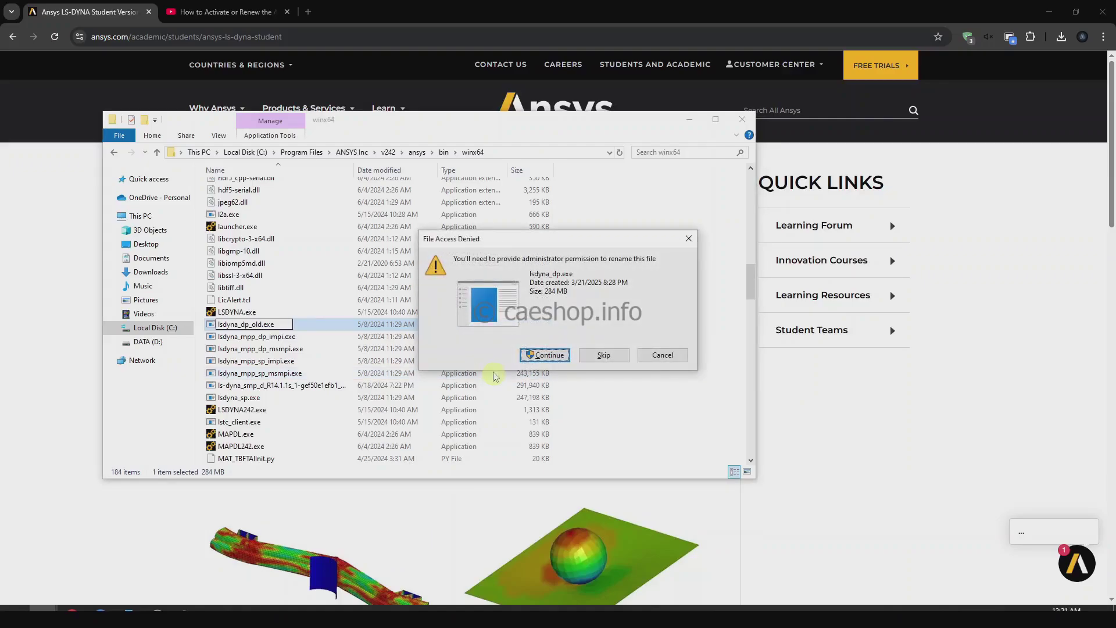
pyautogui.click(532, 356)
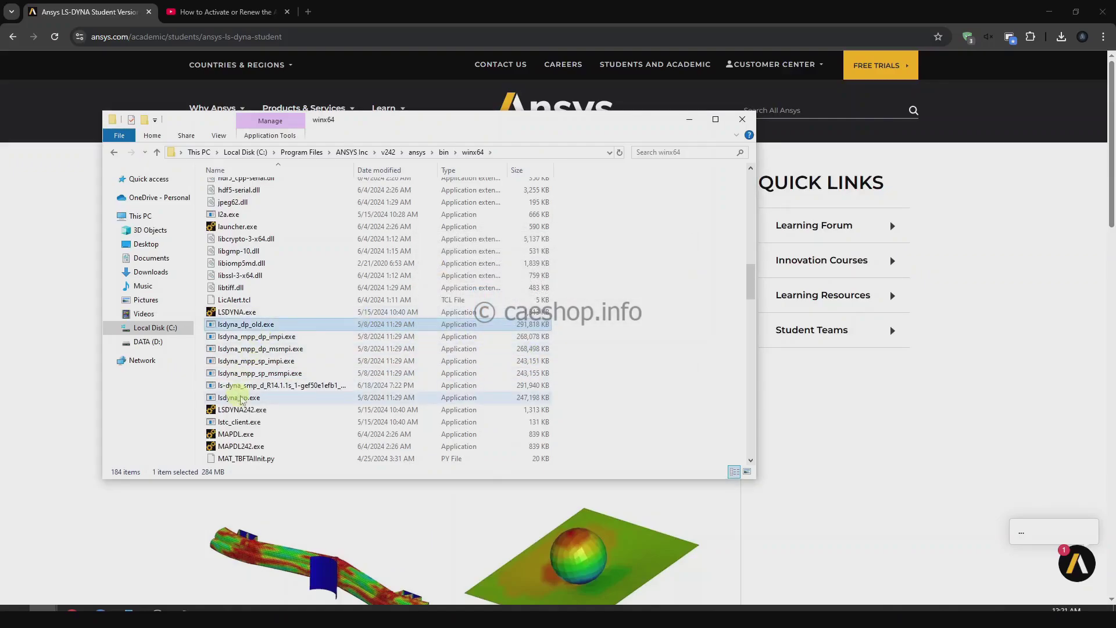
# Step: Open the file name of the pasted ls-dyna_smp_d_R14.1.1s solver executable for editing
pyautogui.click(259, 387)
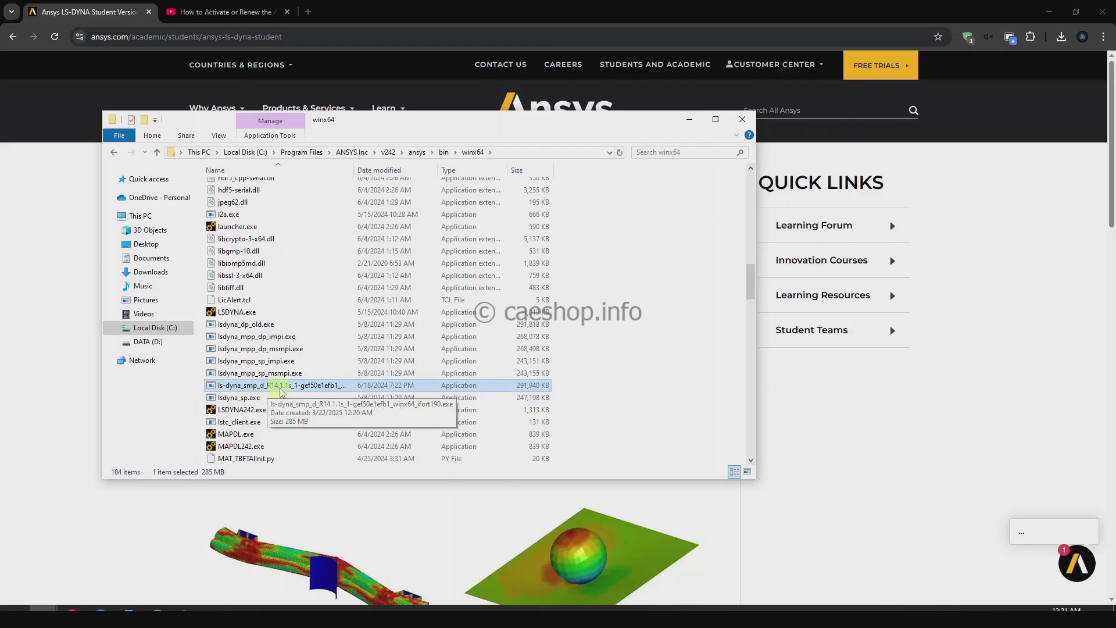
pyautogui.rightClick(289, 388)
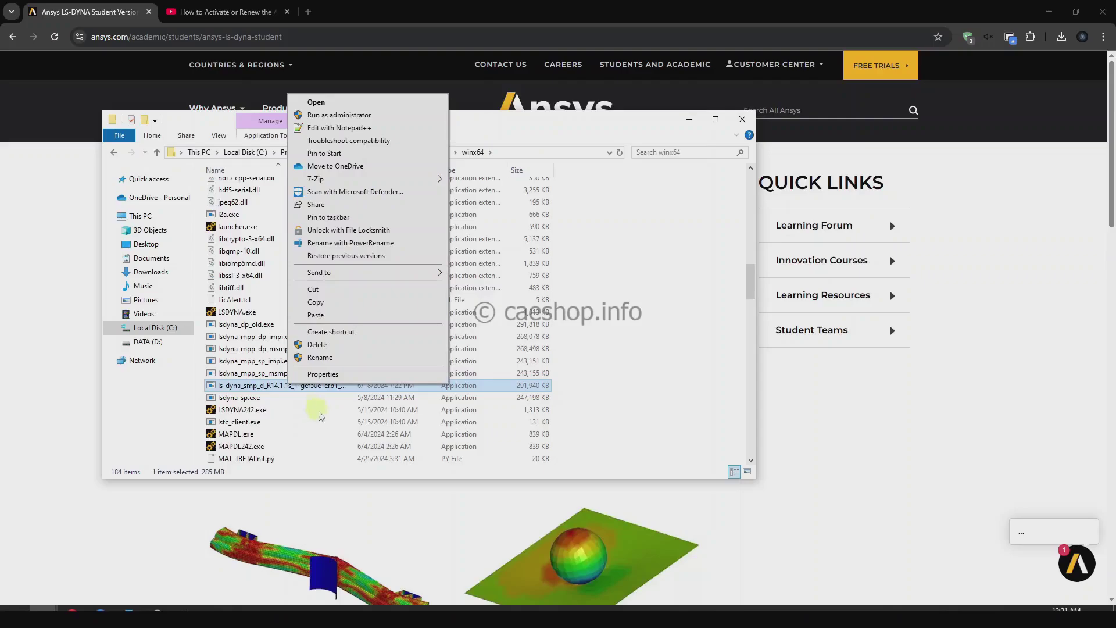
pyautogui.click(332, 354)
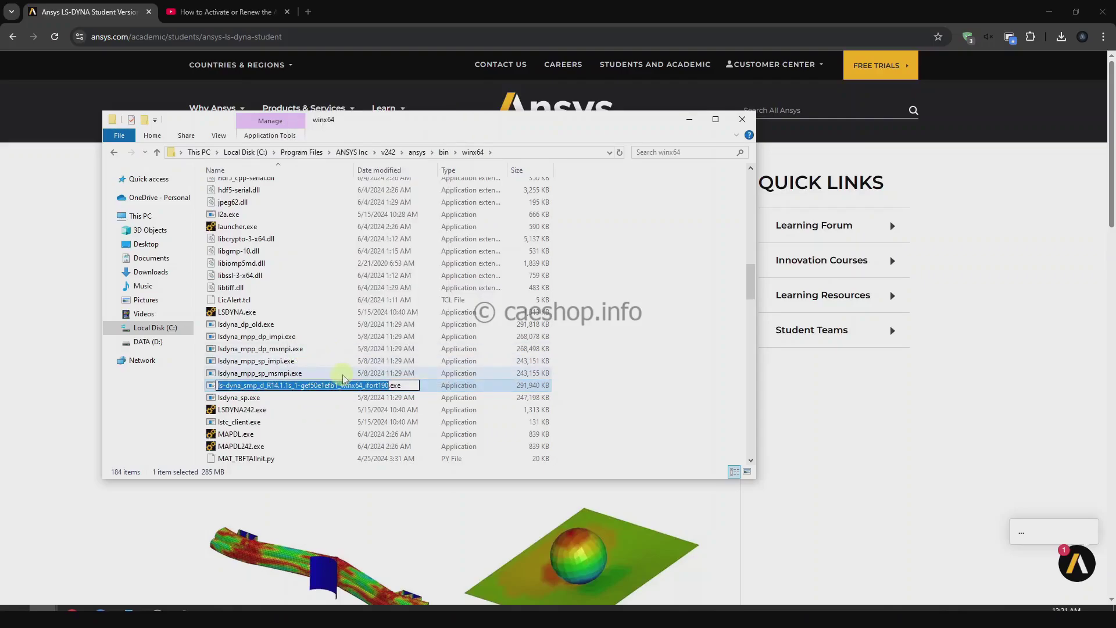
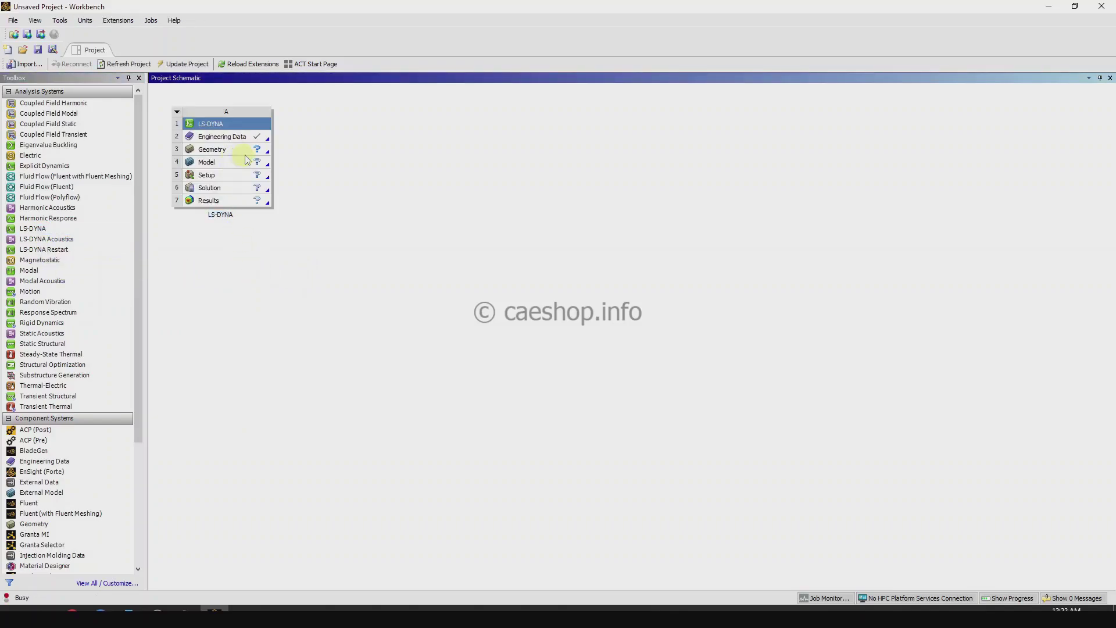
# Step: In Workbench, create a new DesignModeler geometry for the LS-DYNA system and set its units to millimeters
pyautogui.click(244, 154)
pyautogui.rightClick(248, 160)
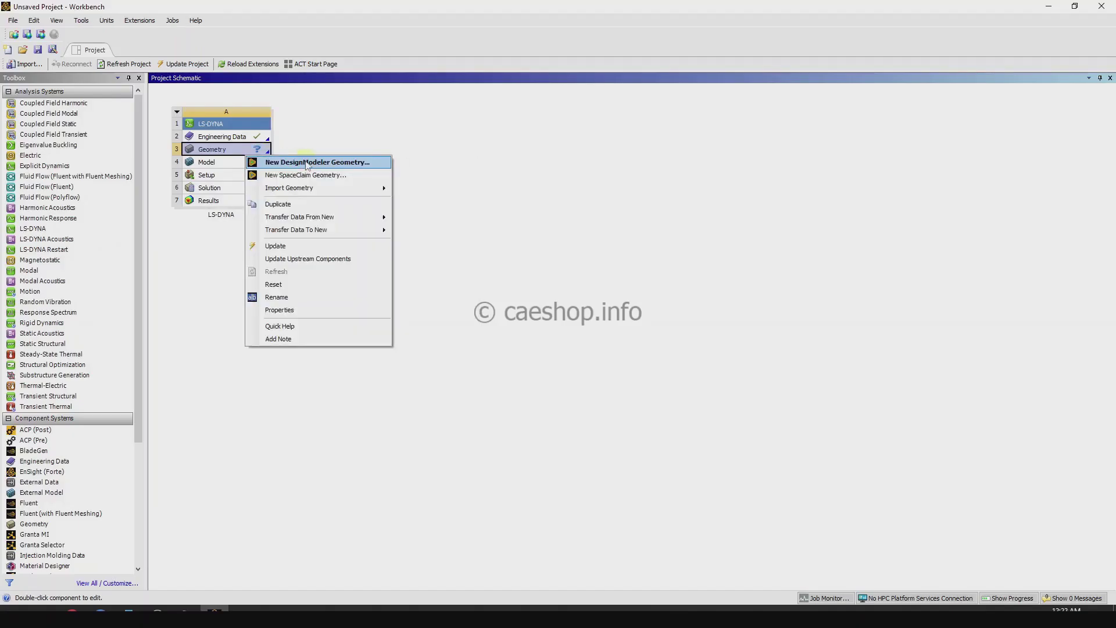
pyautogui.click(321, 163)
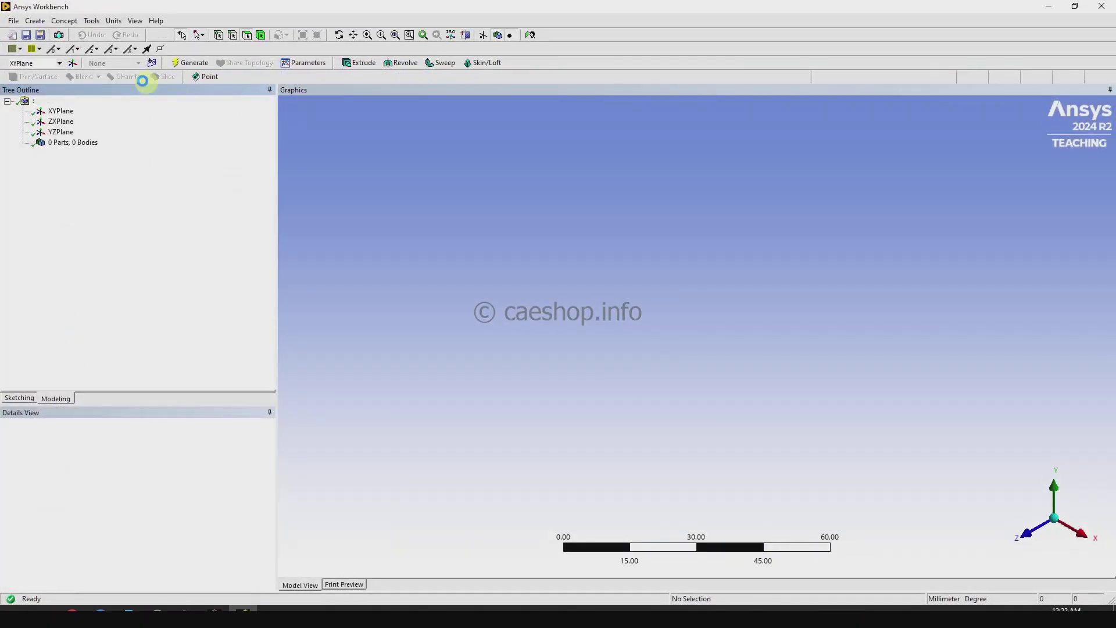
pyautogui.click(116, 22)
pyautogui.click(126, 58)
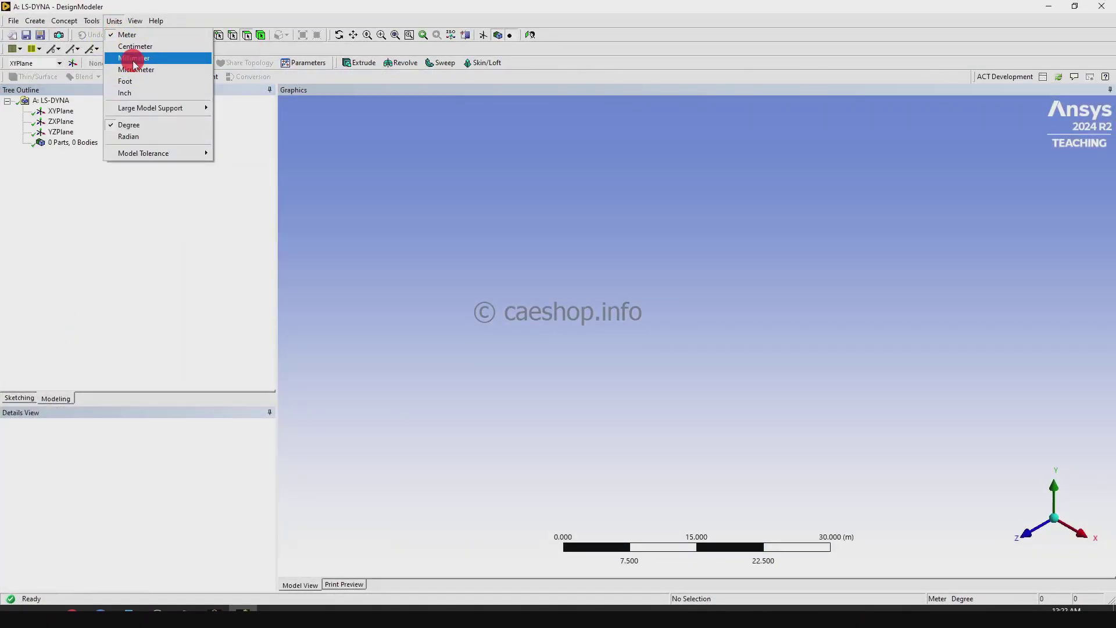
# Step: Generate a box primitive with the default dimensions and close DesignModeler
pyautogui.click(36, 21)
pyautogui.moveTo(53, 256)
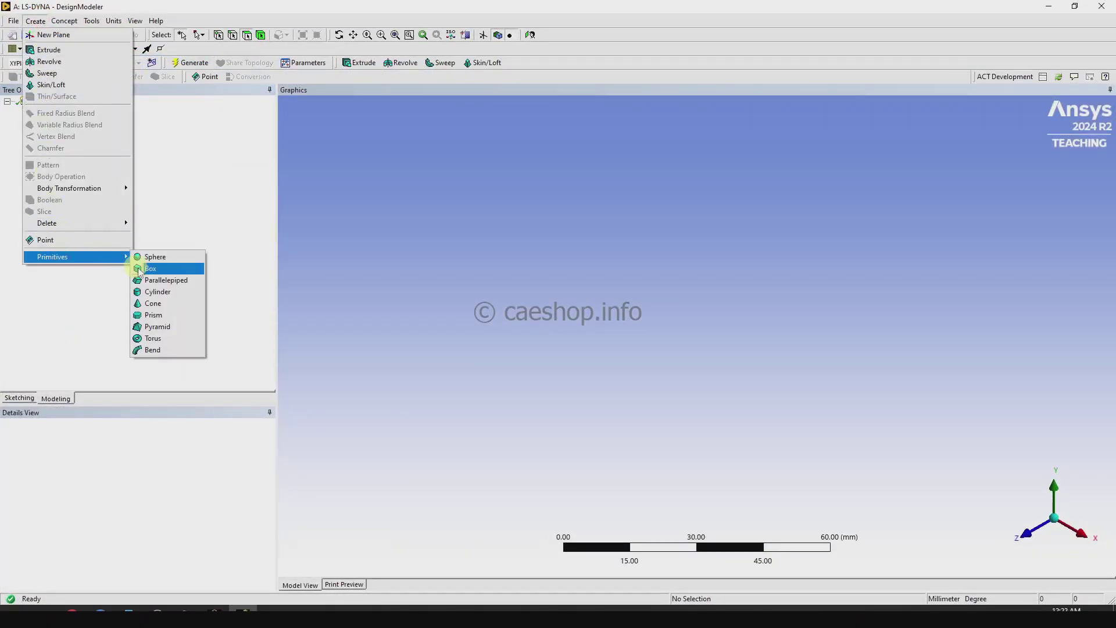
pyautogui.click(148, 268)
pyautogui.click(194, 62)
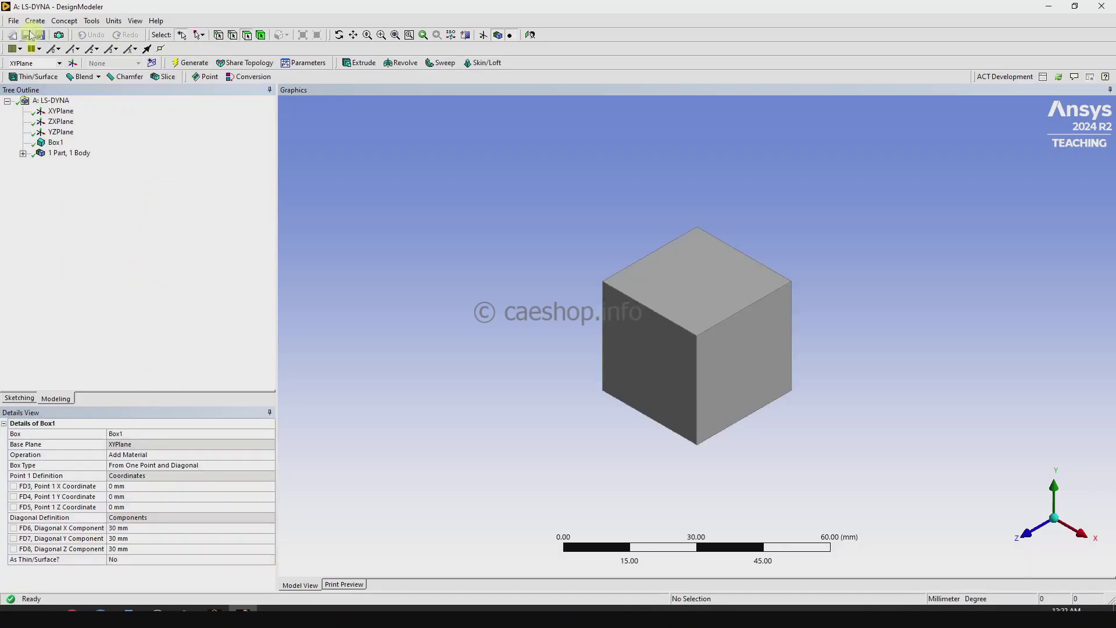
pyautogui.click(14, 20)
pyautogui.click(67, 209)
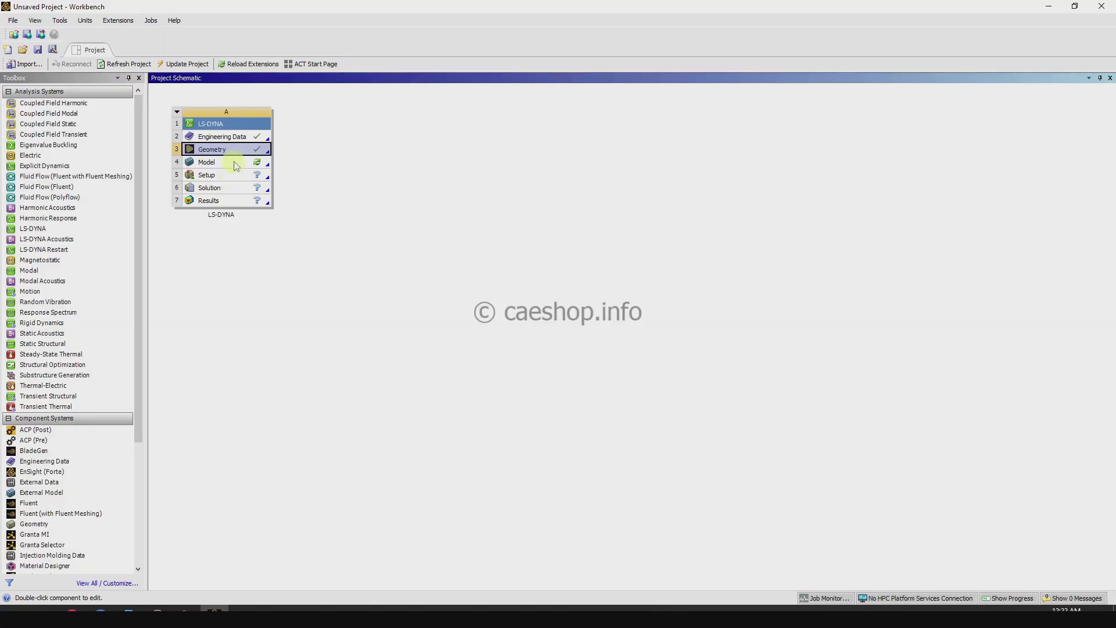
# Step: Open the LS-DYNA system's model in Mechanical and display its Analysis Settings
pyautogui.click(235, 163)
pyautogui.doubleClick(235, 164)
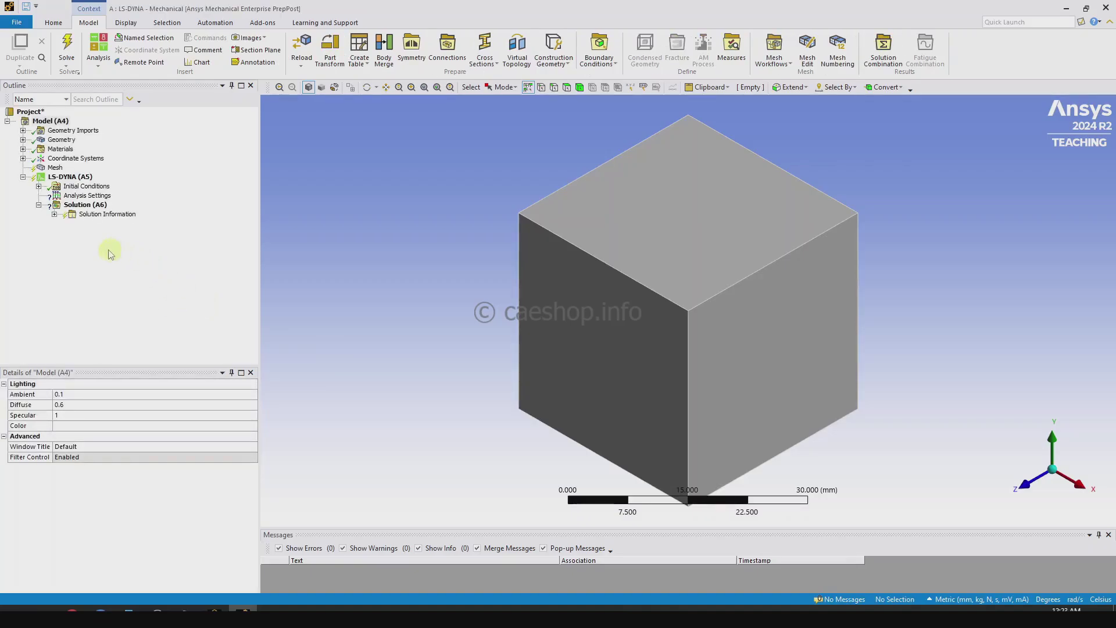
pyautogui.click(110, 254)
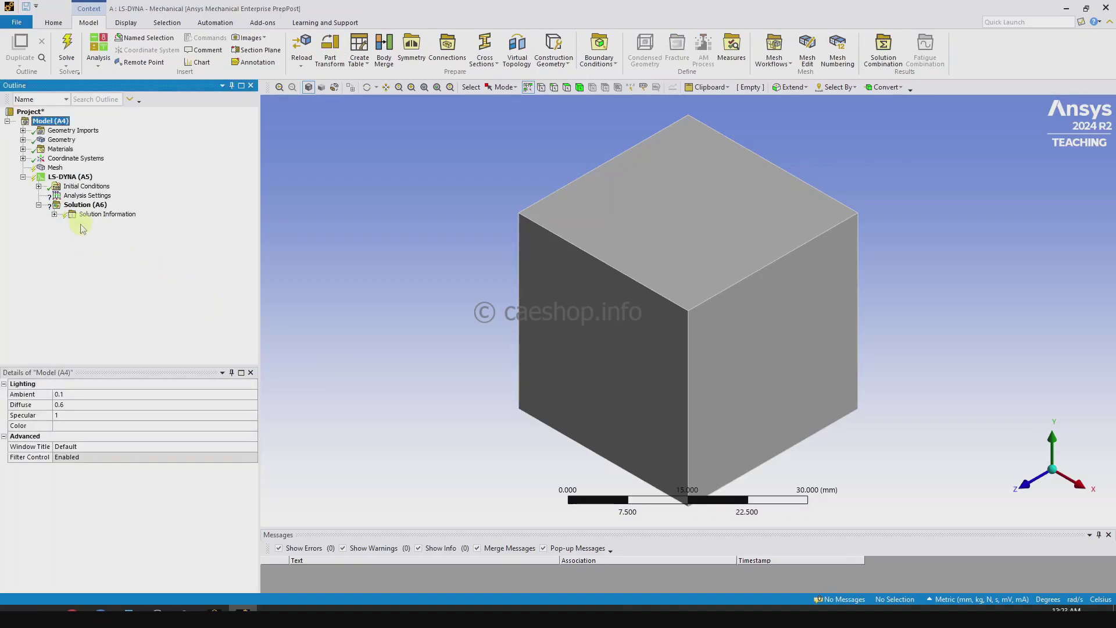
pyautogui.click(100, 196)
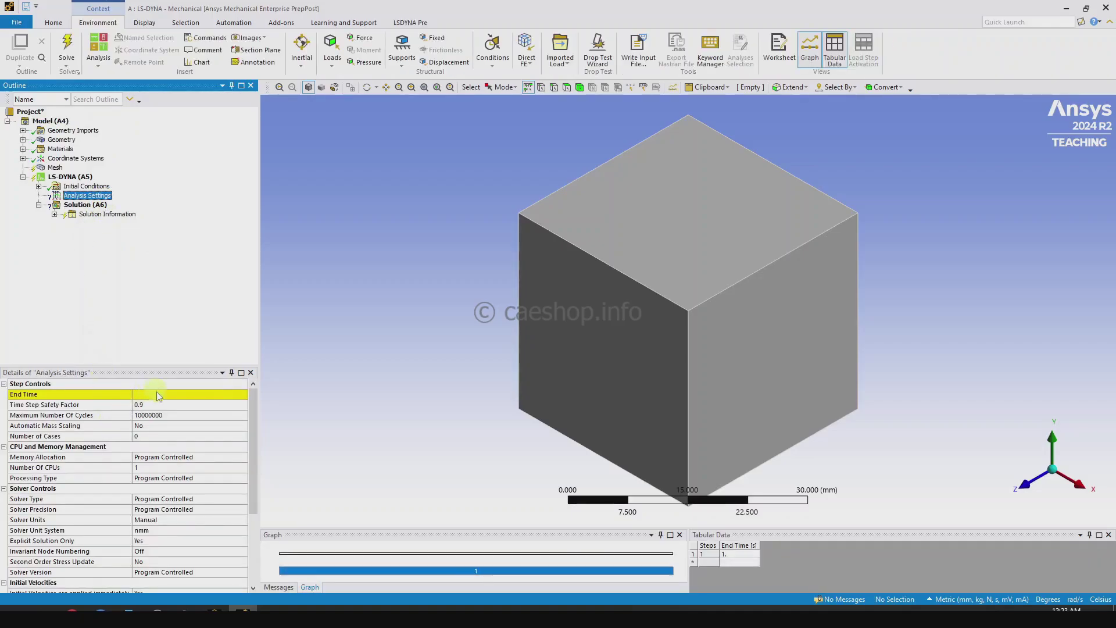
# Step: Set the analysis End Time to 0.01 s in the Analysis Settings
pyautogui.click(161, 396)
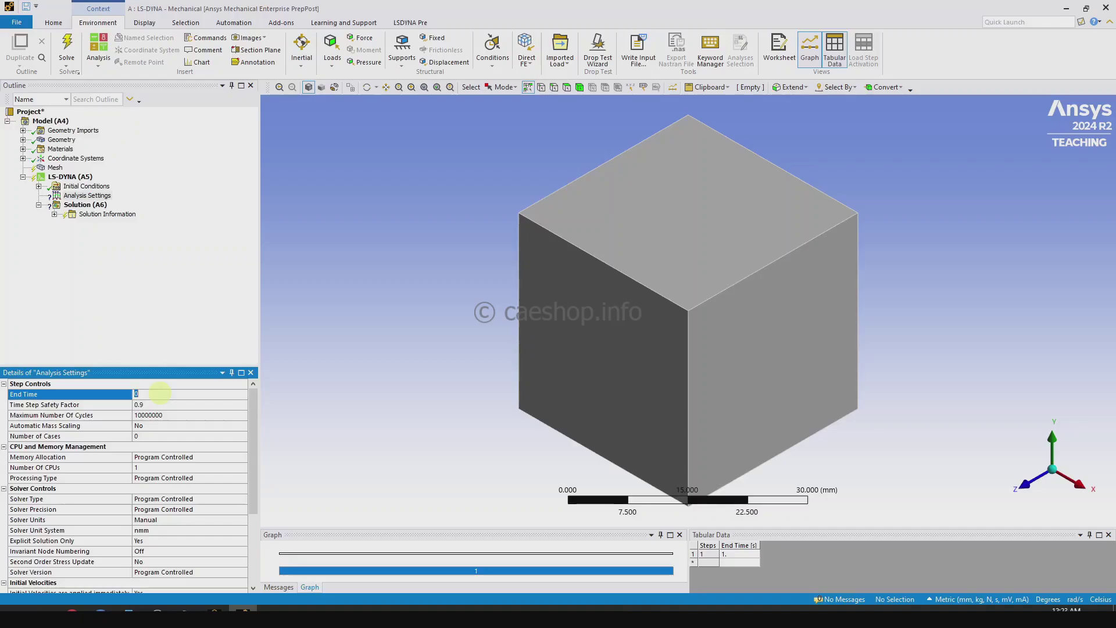
pyautogui.write('0.01')
pyautogui.press('Return')
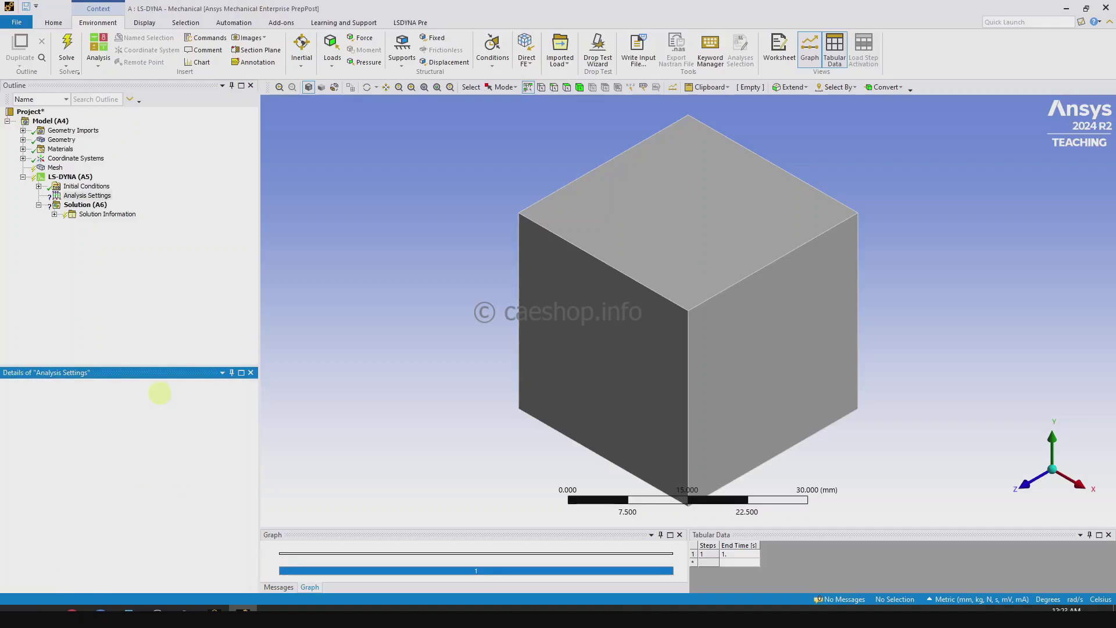
pyautogui.click(180, 273)
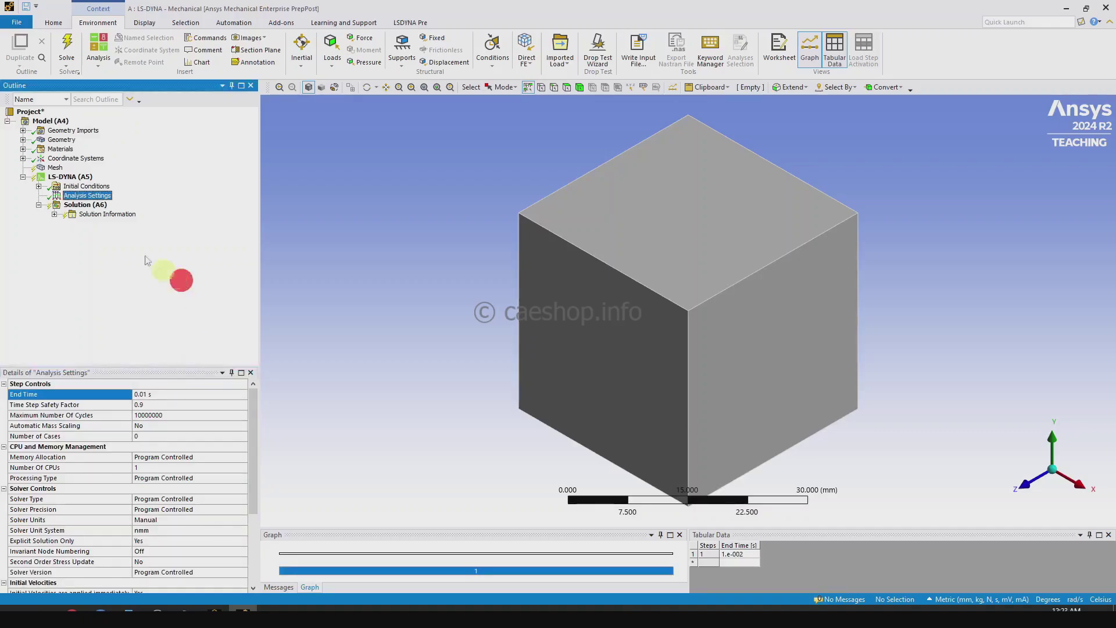
# Step: Apply a Fixed Support to the box face on the +Z side
pyautogui.click(73, 176)
pyautogui.click(642, 378)
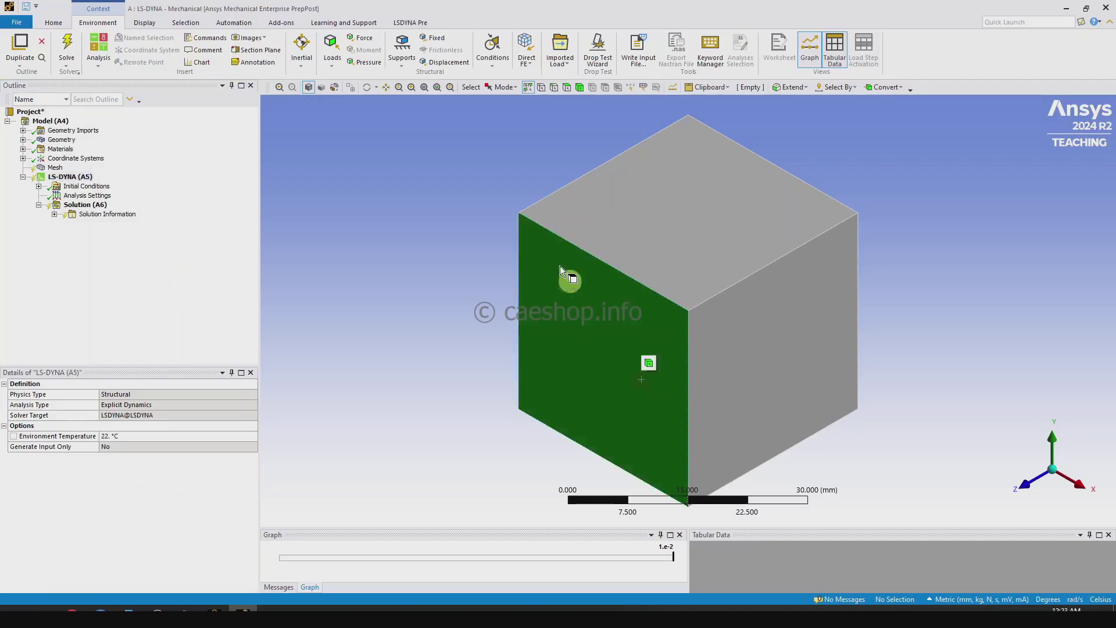
pyautogui.click(441, 45)
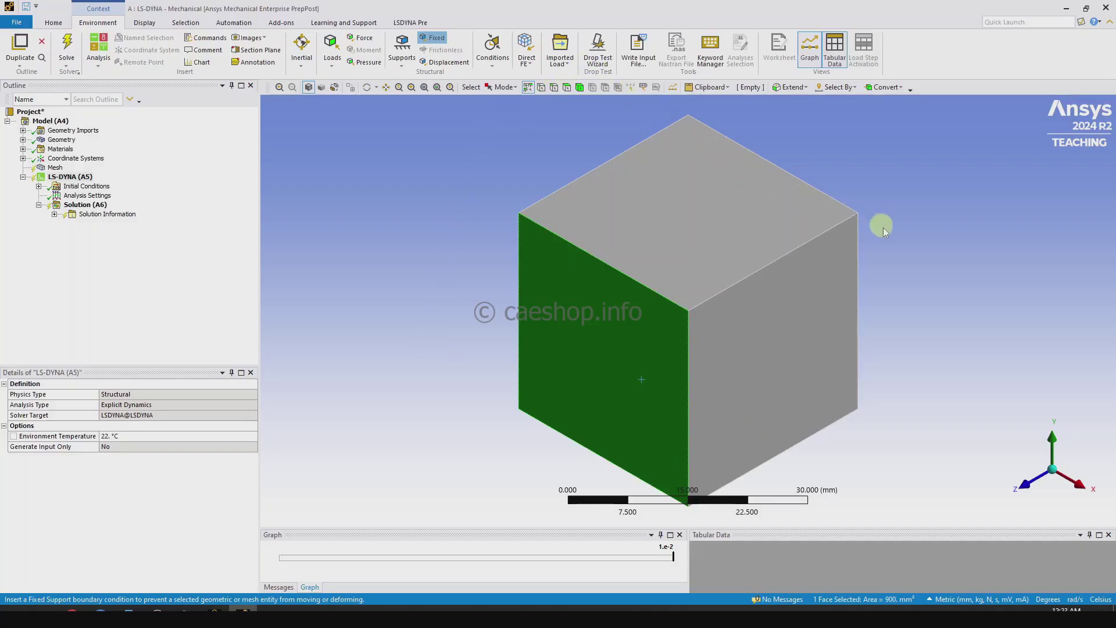
# Step: Add Standard Earth Gravity to the LS-DYNA analysis, keeping its default -Z direction
pyautogui.moveTo(884, 232); pyautogui.dragTo(798, 282, button='middle')
pyautogui.click(798, 282)
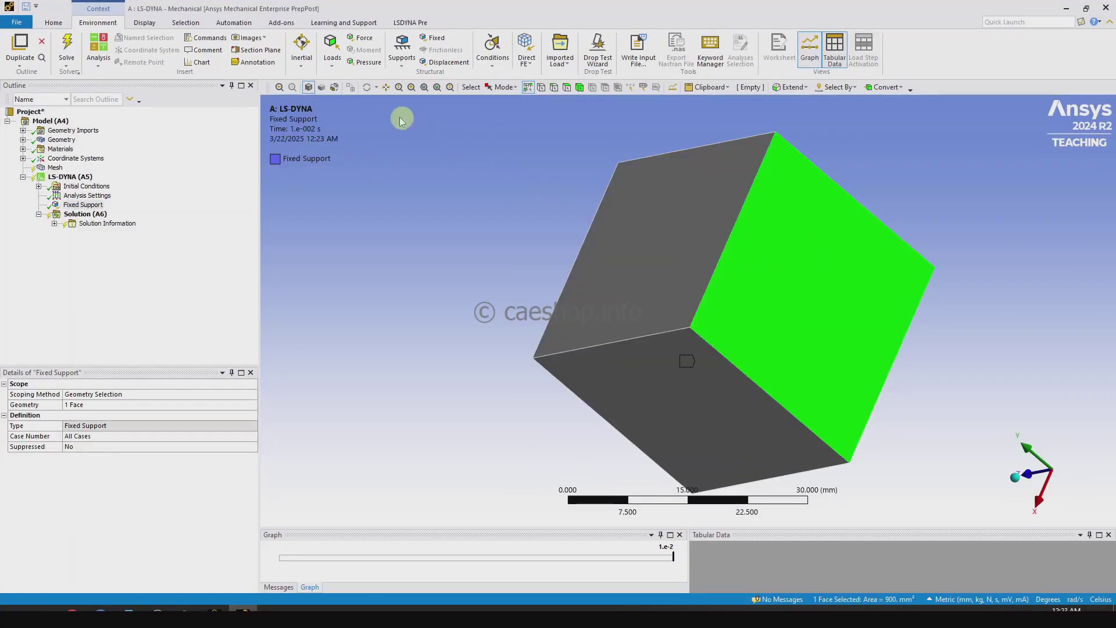
pyautogui.click(301, 55)
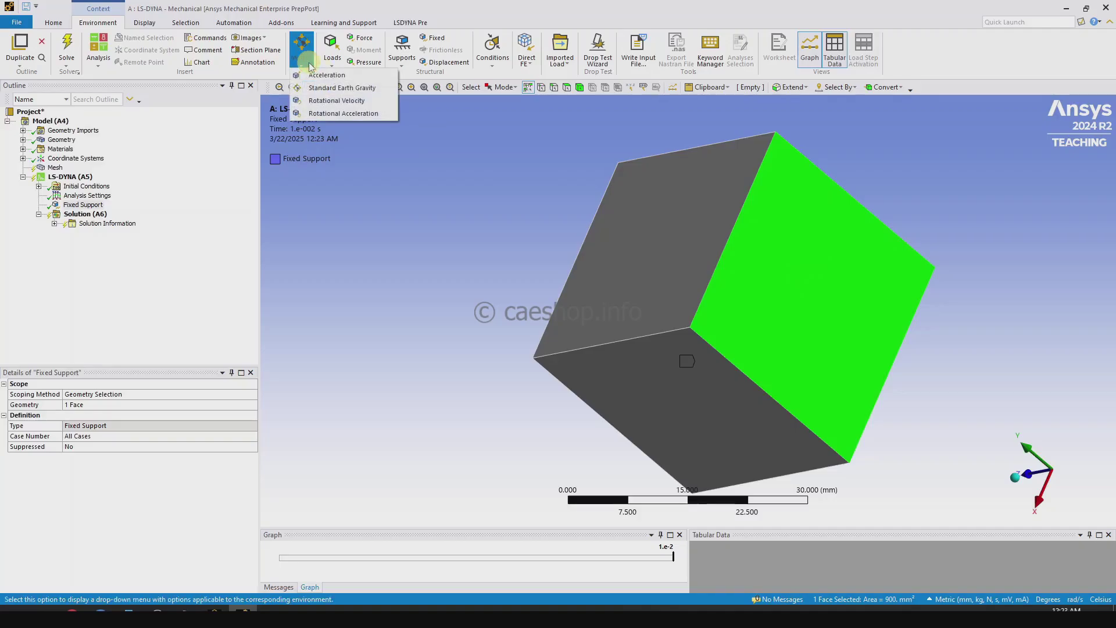
pyautogui.click(347, 89)
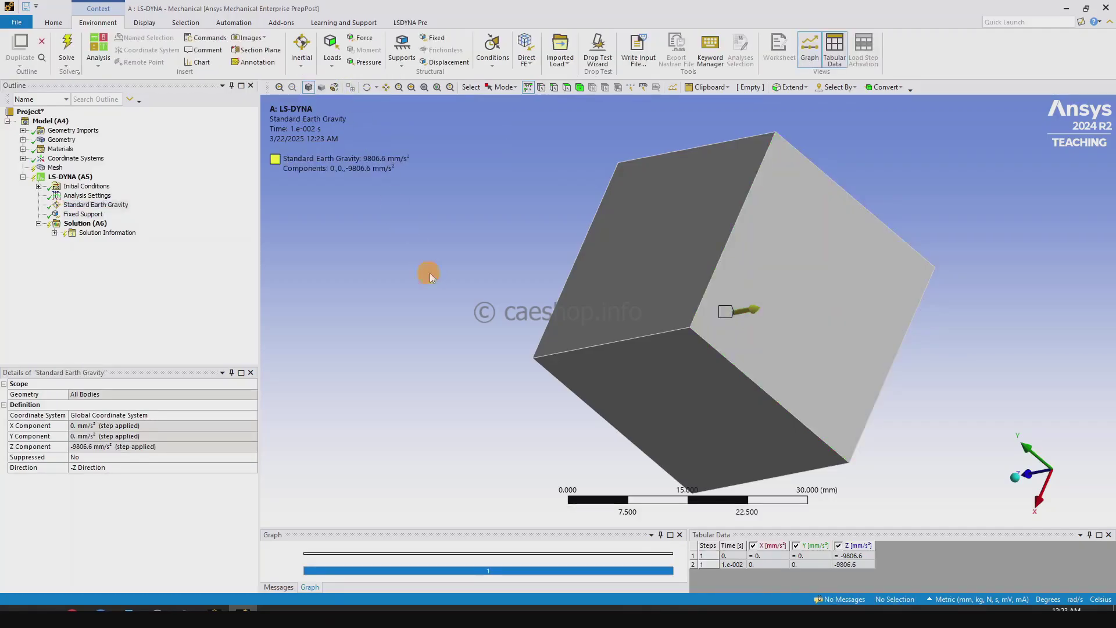
pyautogui.moveTo(615, 262); pyautogui.dragTo(628, 244)
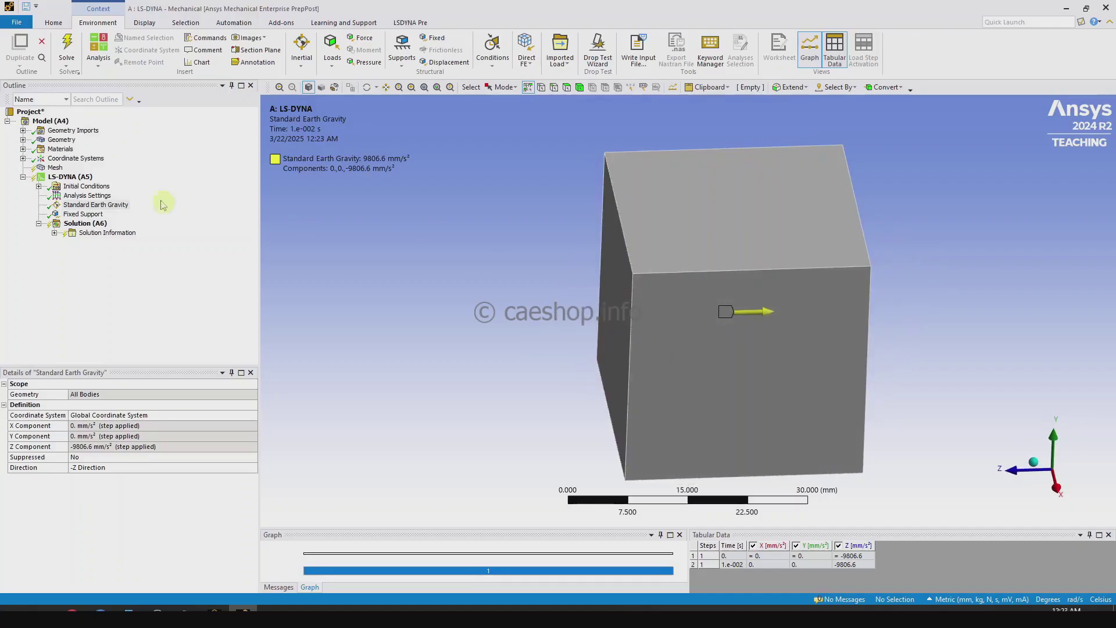
# Step: Set the mesh element size to 10 mm and generate the mesh
pyautogui.click(50, 168)
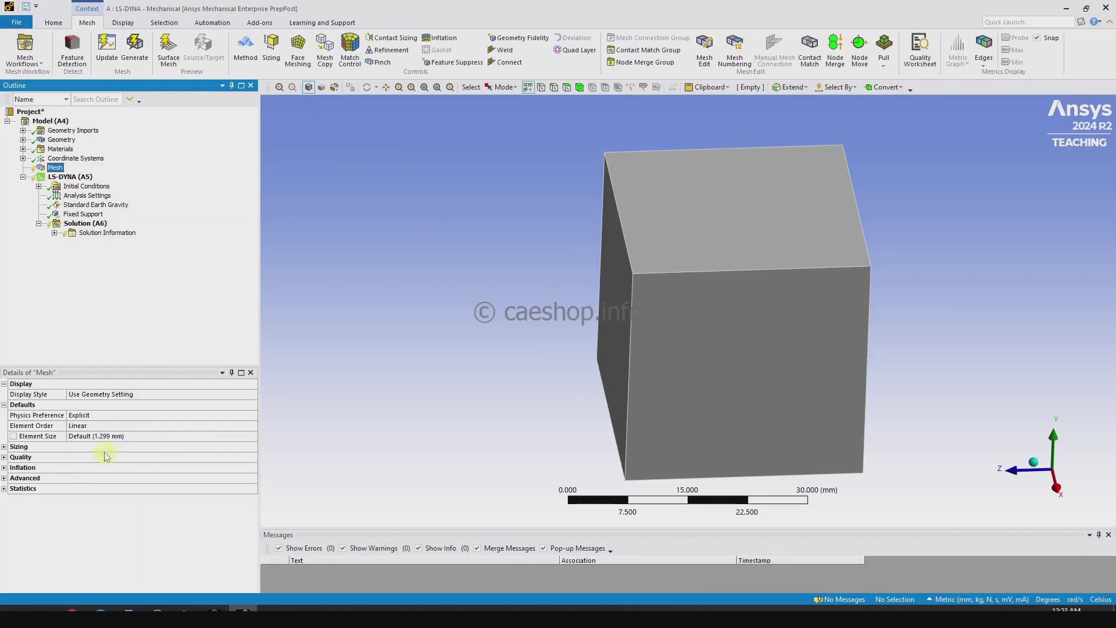
pyautogui.click(108, 440)
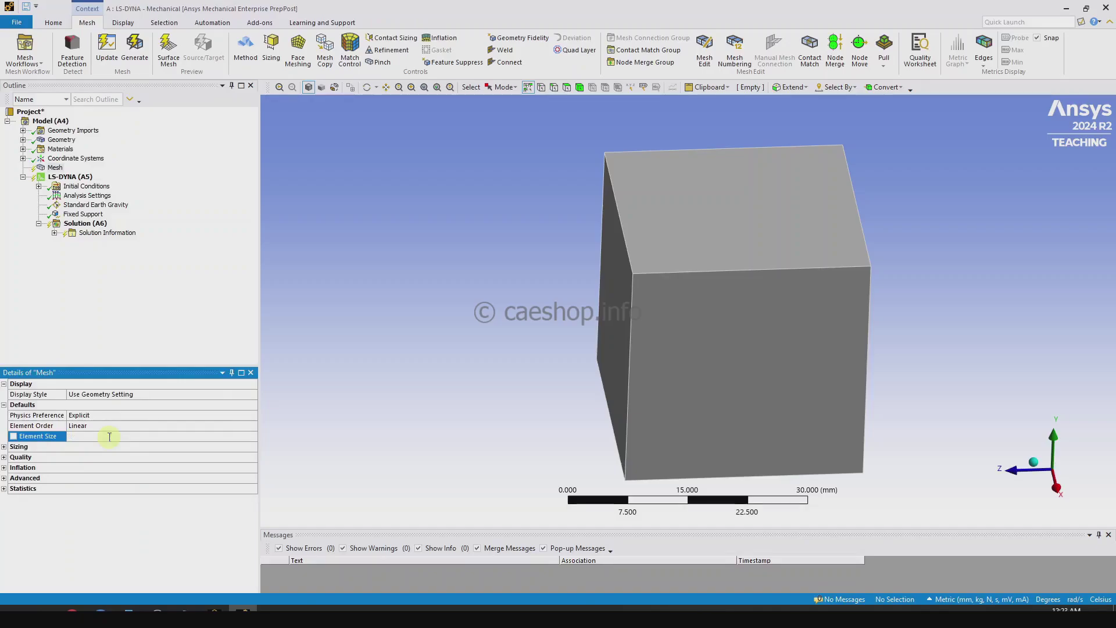
pyautogui.rightClick(183, 157)
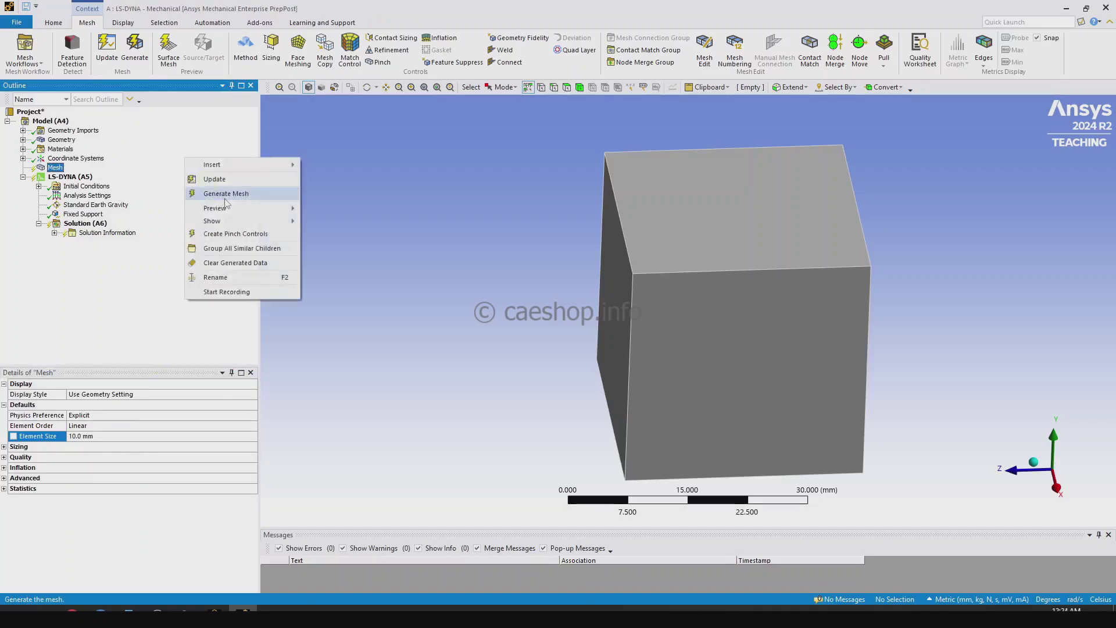
pyautogui.click(224, 198)
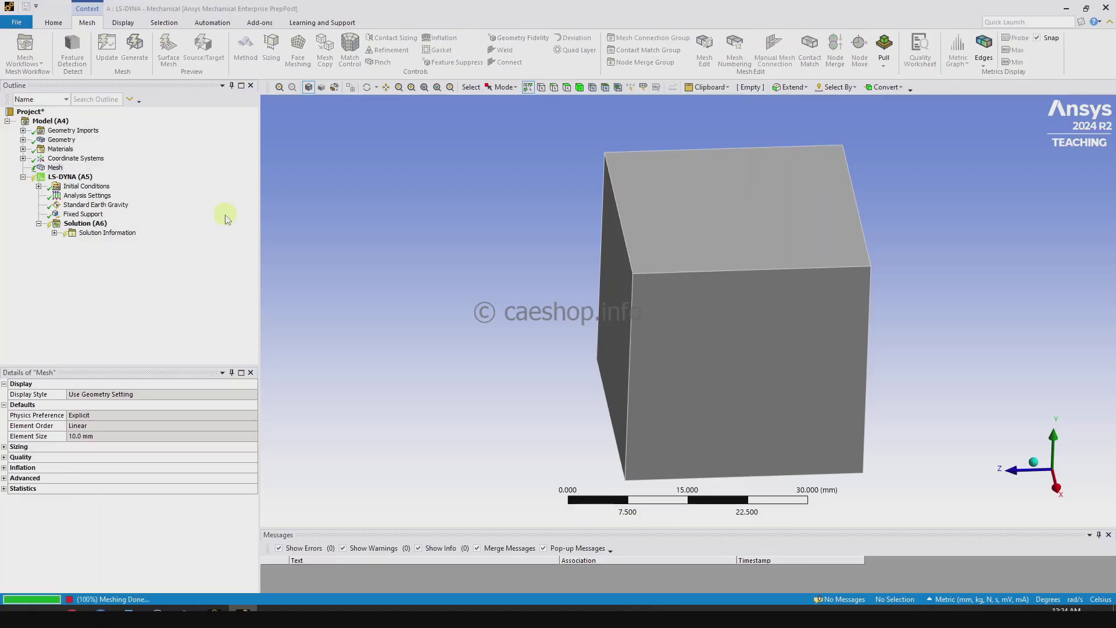
# Step: In the Analysis Settings, set the Processing Type to SMP and the Solver Precision to double
pyautogui.click(81, 197)
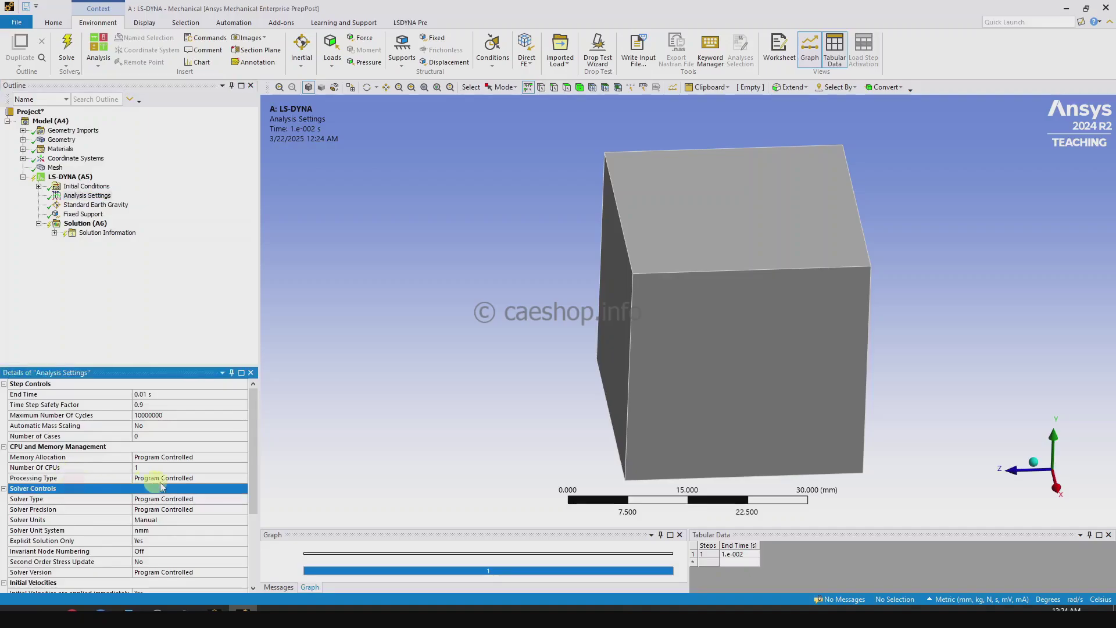
pyautogui.click(190, 477)
pyautogui.click(243, 478)
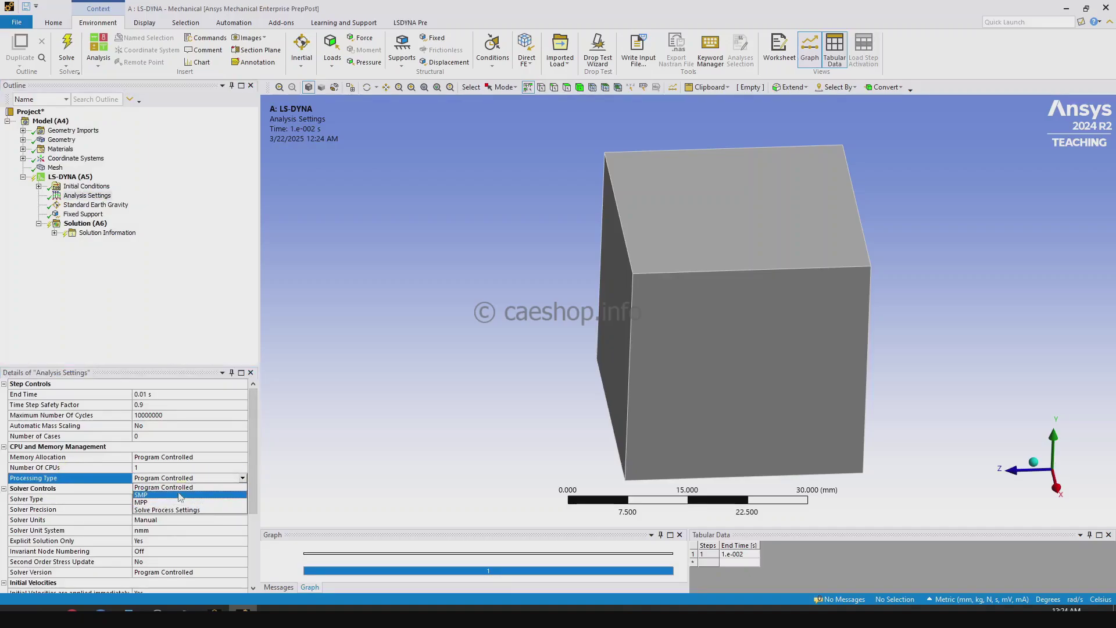
pyautogui.click(150, 494)
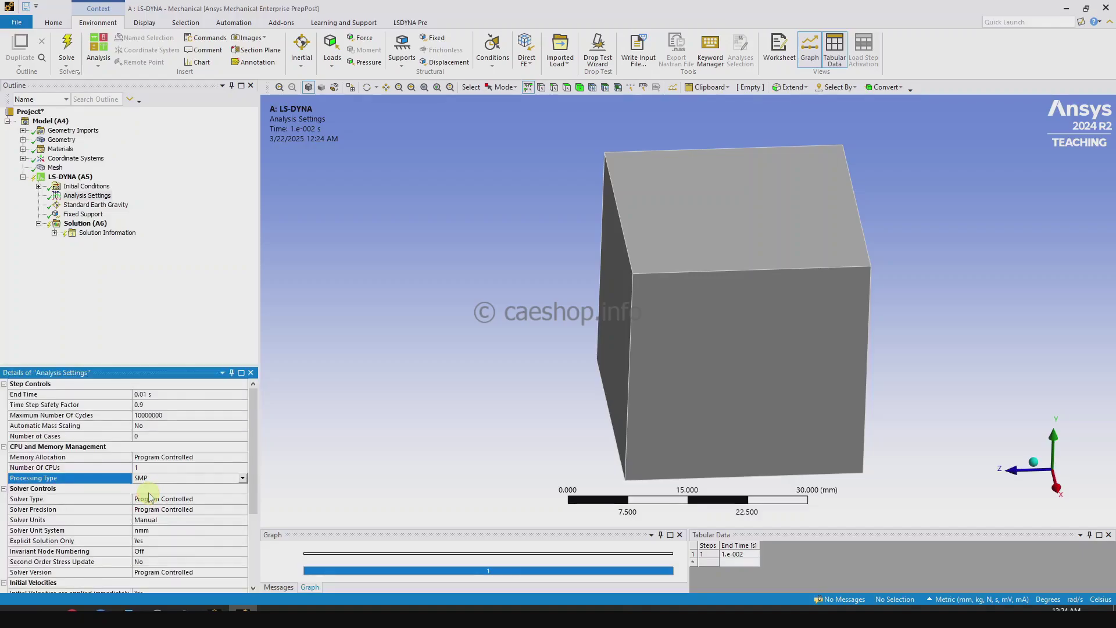
pyautogui.click(69, 514)
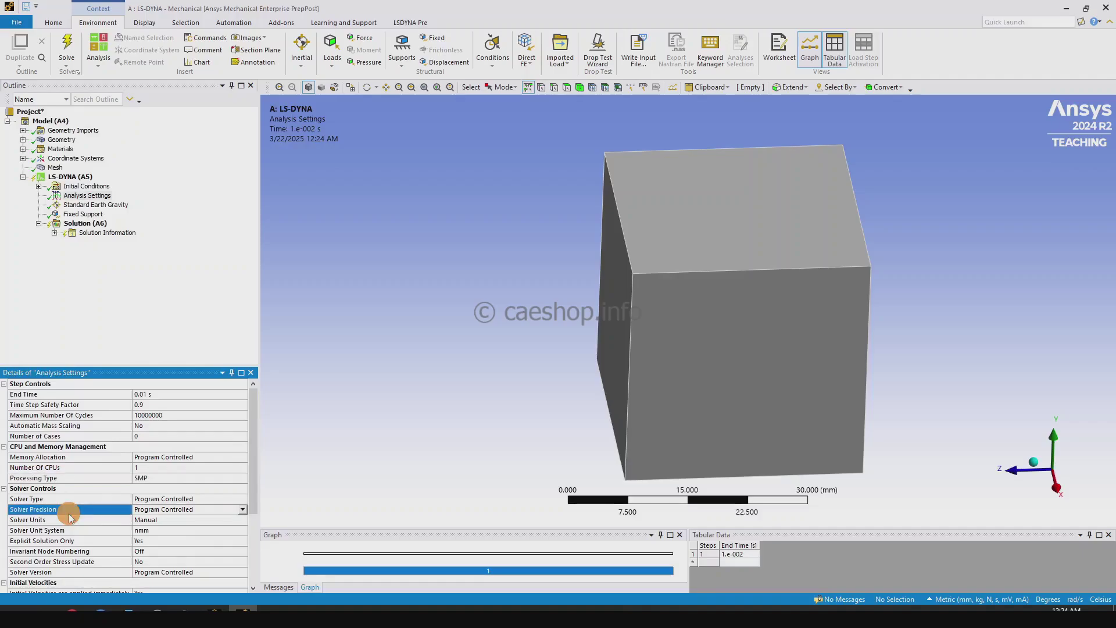
pyautogui.click(242, 510)
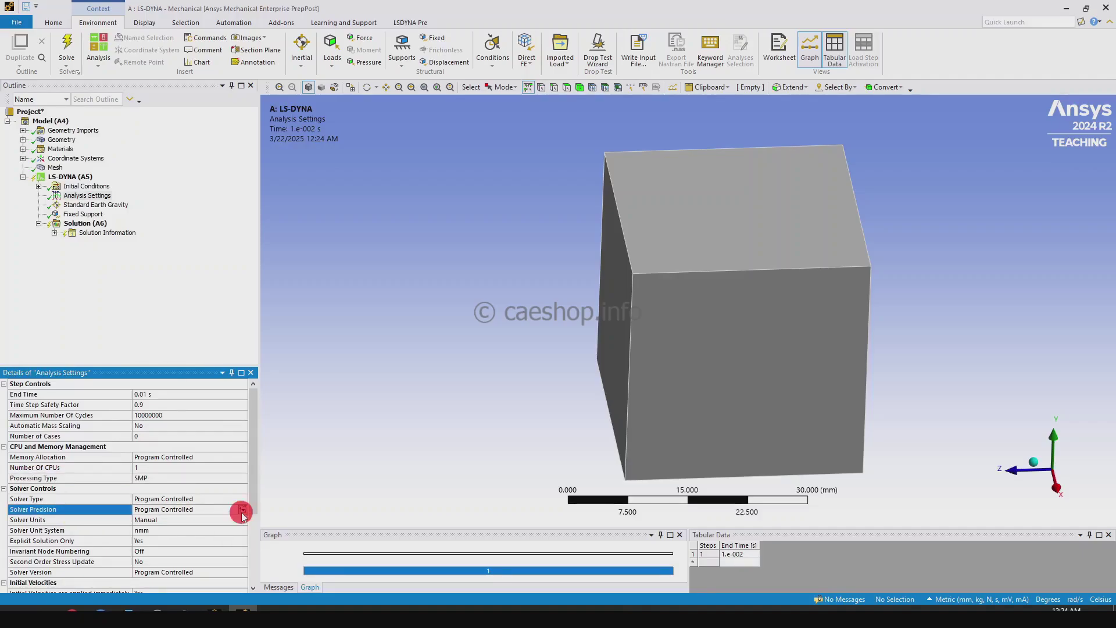
pyautogui.click(184, 533)
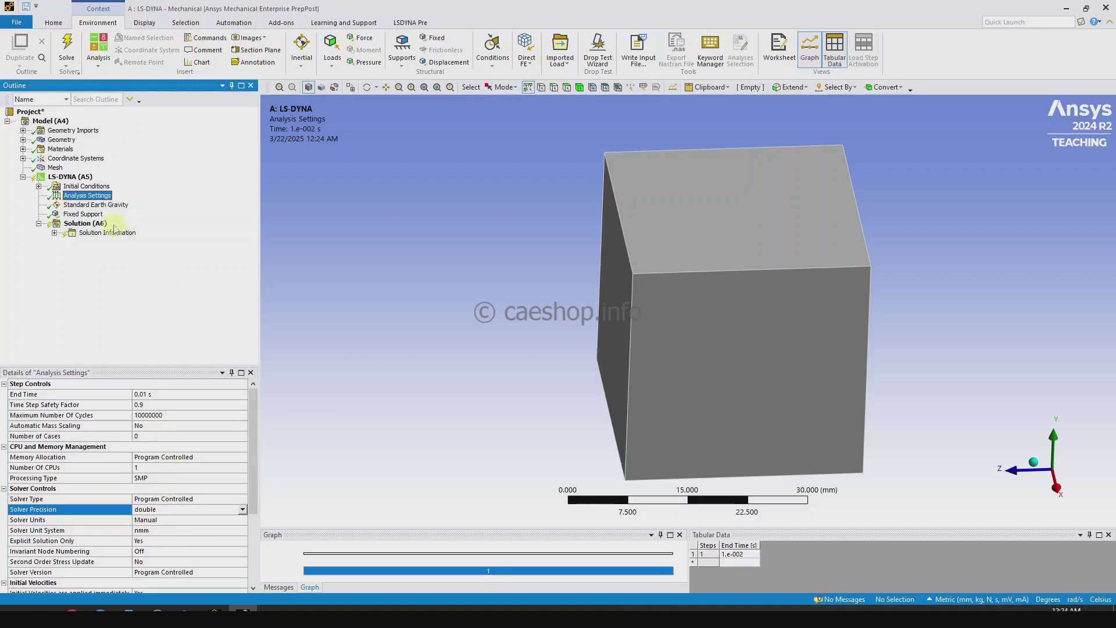
# Step: Solve the analysis and display the solver output in Solution Information
pyautogui.click(84, 224)
pyautogui.rightClick(93, 226)
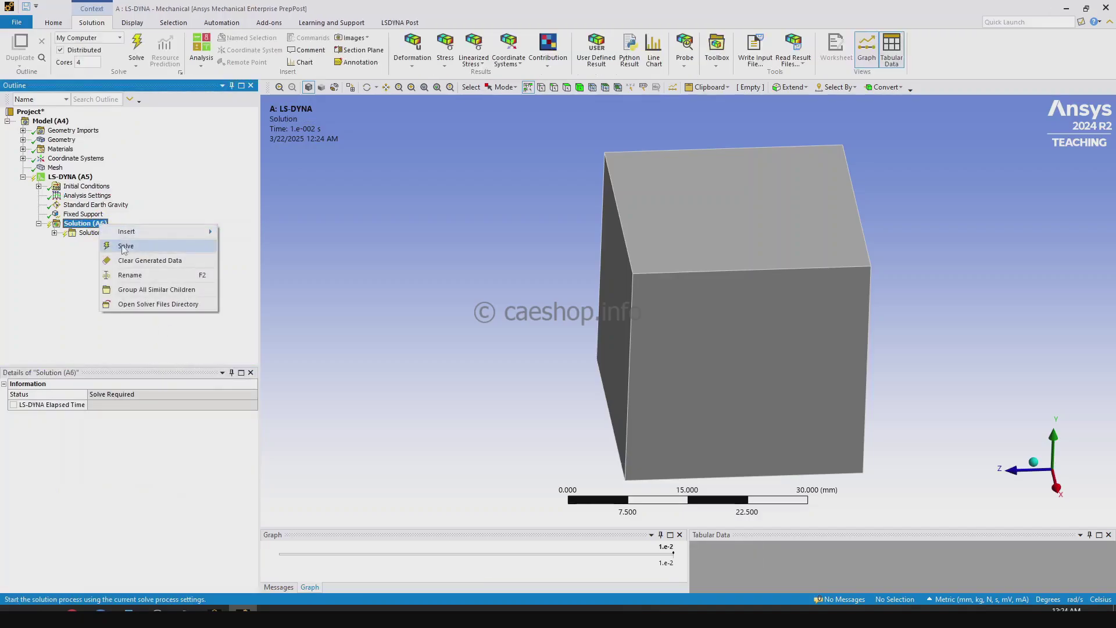
pyautogui.click(124, 243)
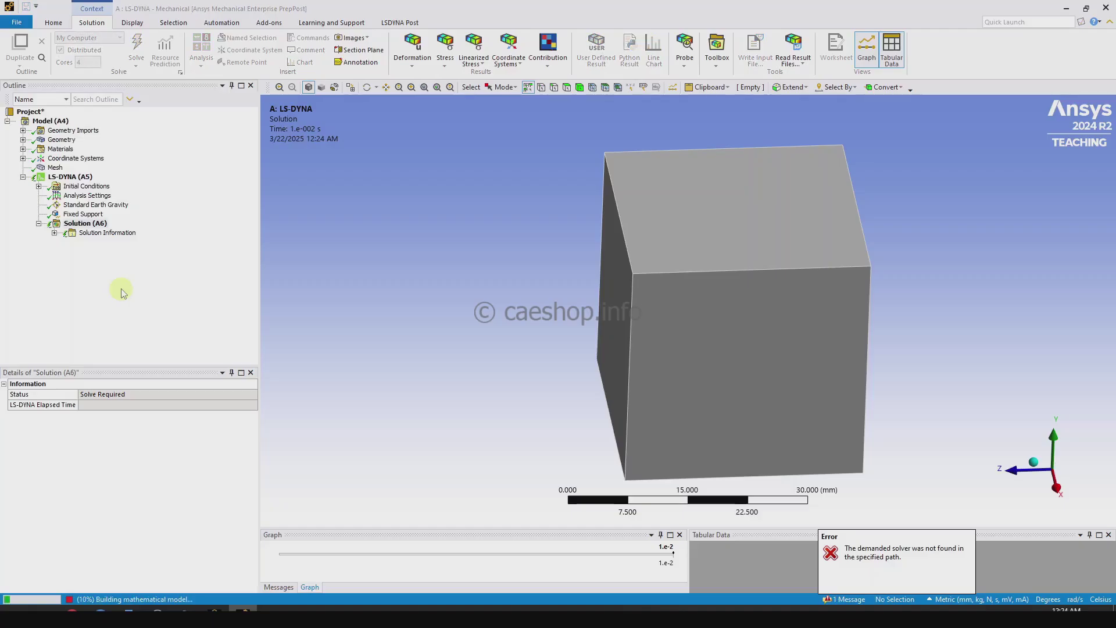
pyautogui.click(119, 233)
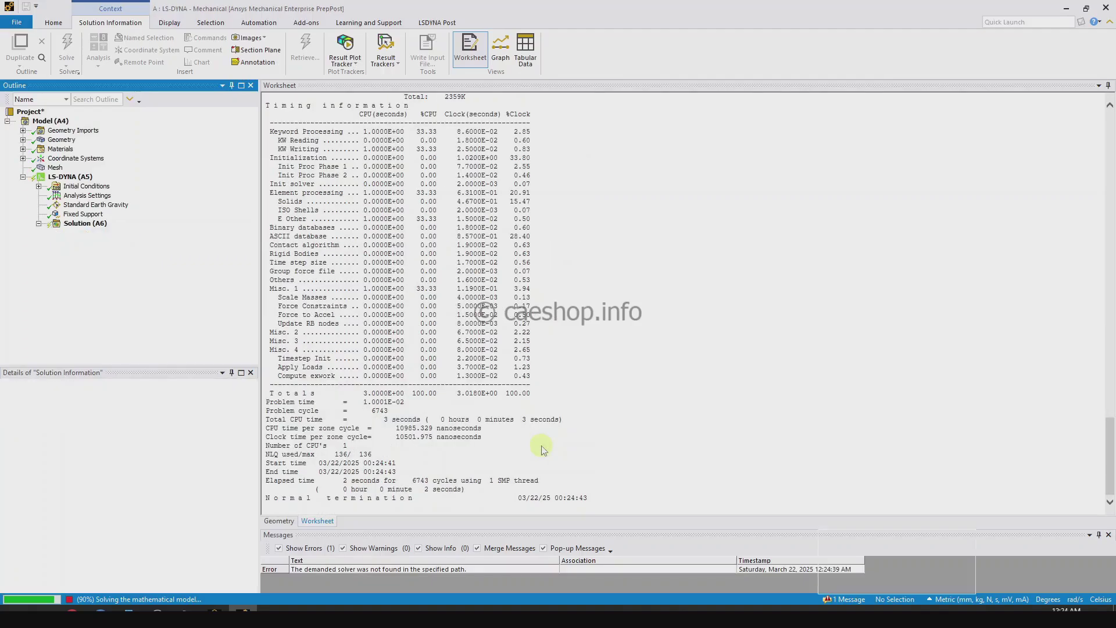
pyautogui.click(74, 235)
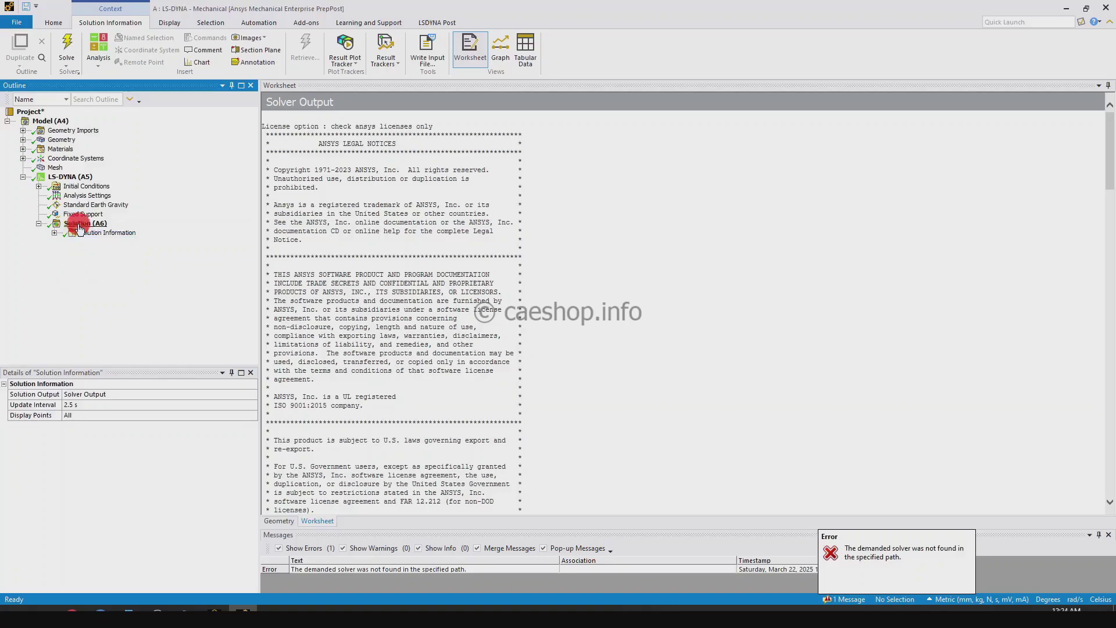
# Step: Add a Total Deformation result to the solution and evaluate it
pyautogui.click(82, 223)
pyautogui.click(410, 56)
pyautogui.click(404, 77)
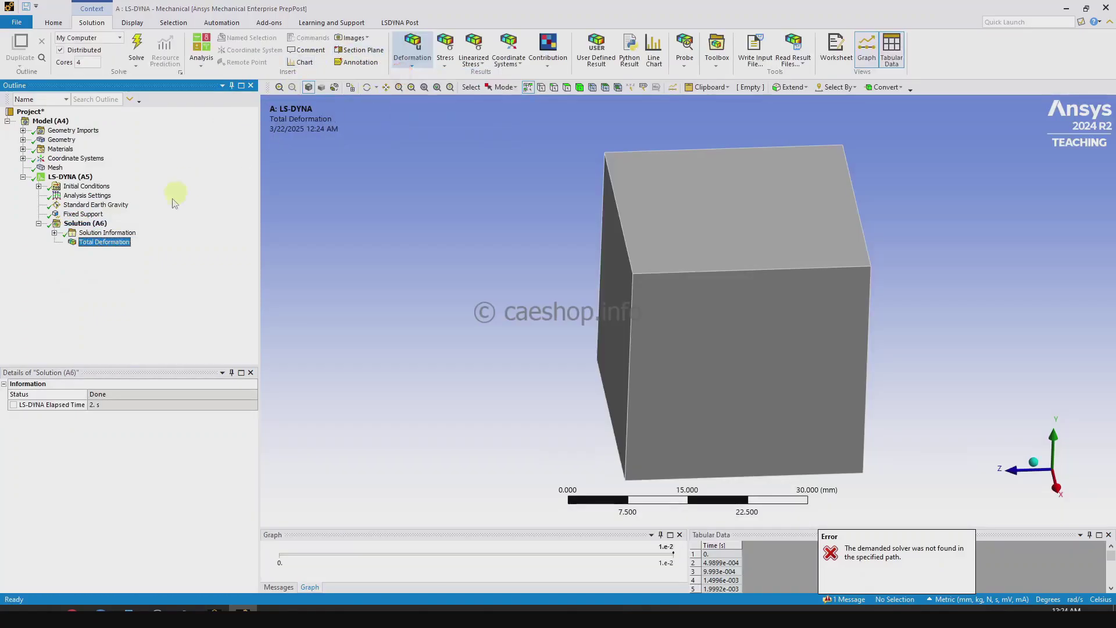
pyautogui.rightClick(155, 241)
pyautogui.click(203, 262)
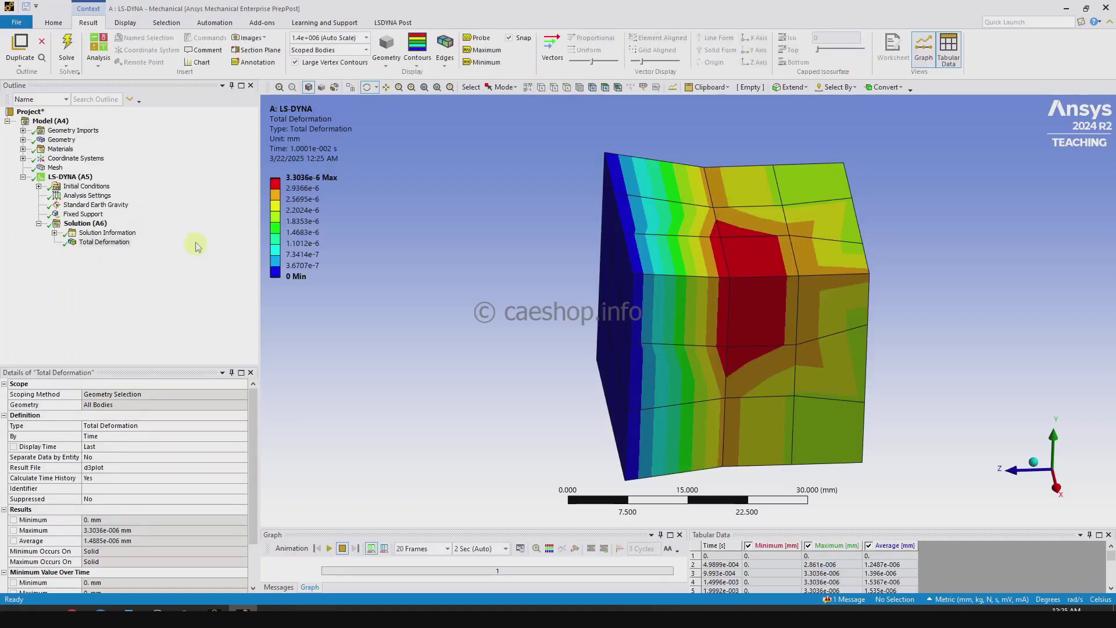
# Step: Change the Processing Type in the Analysis Settings to MPP
pyautogui.click(87, 196)
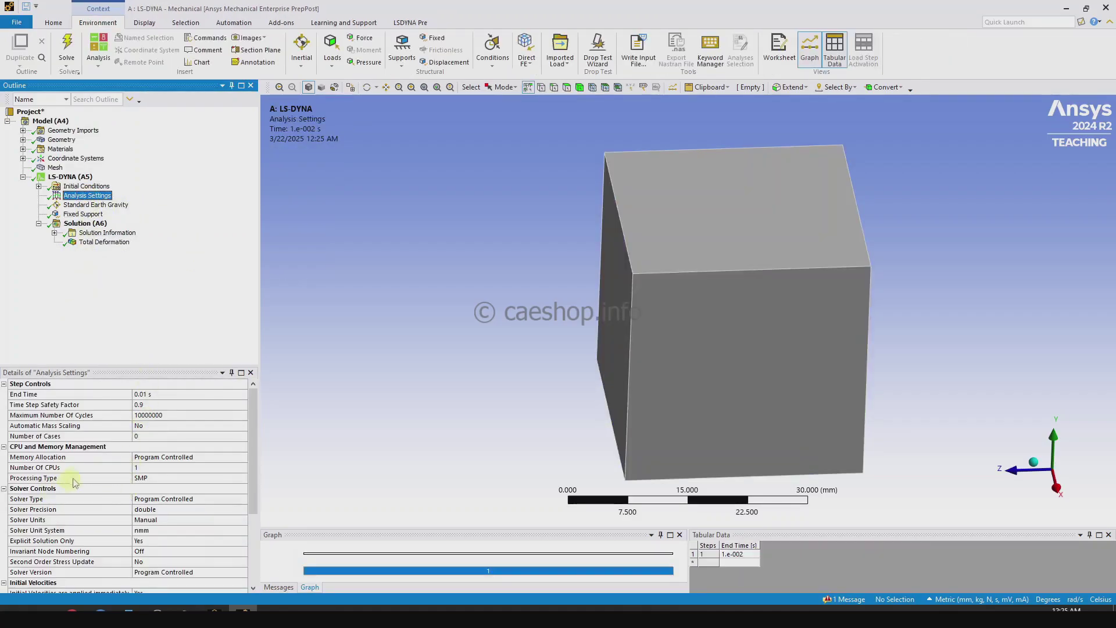
pyautogui.click(152, 483)
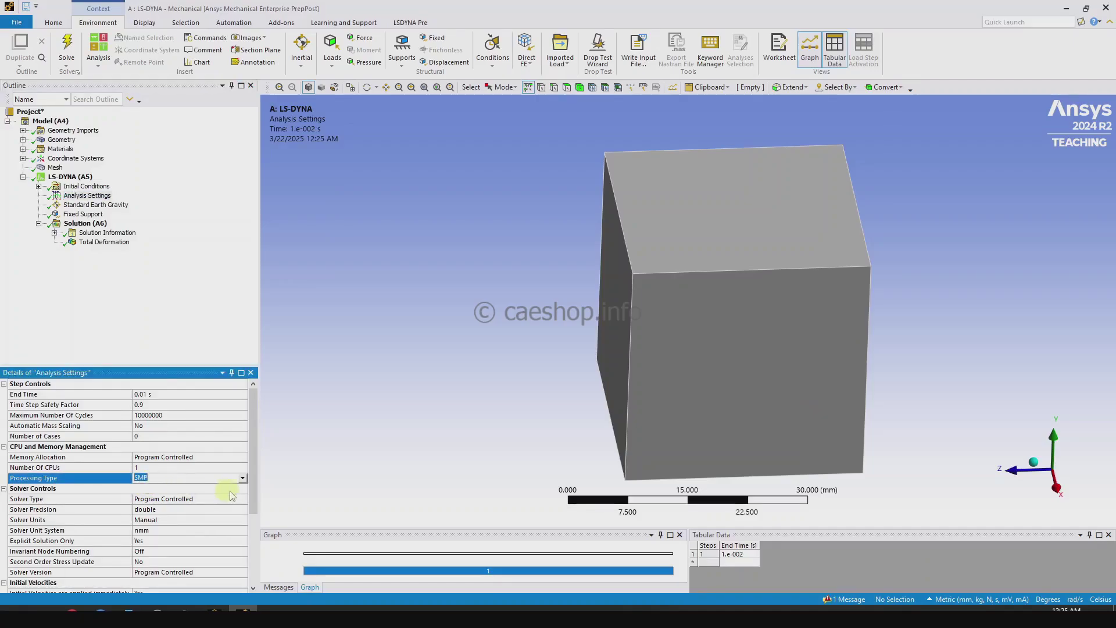
pyautogui.click(242, 479)
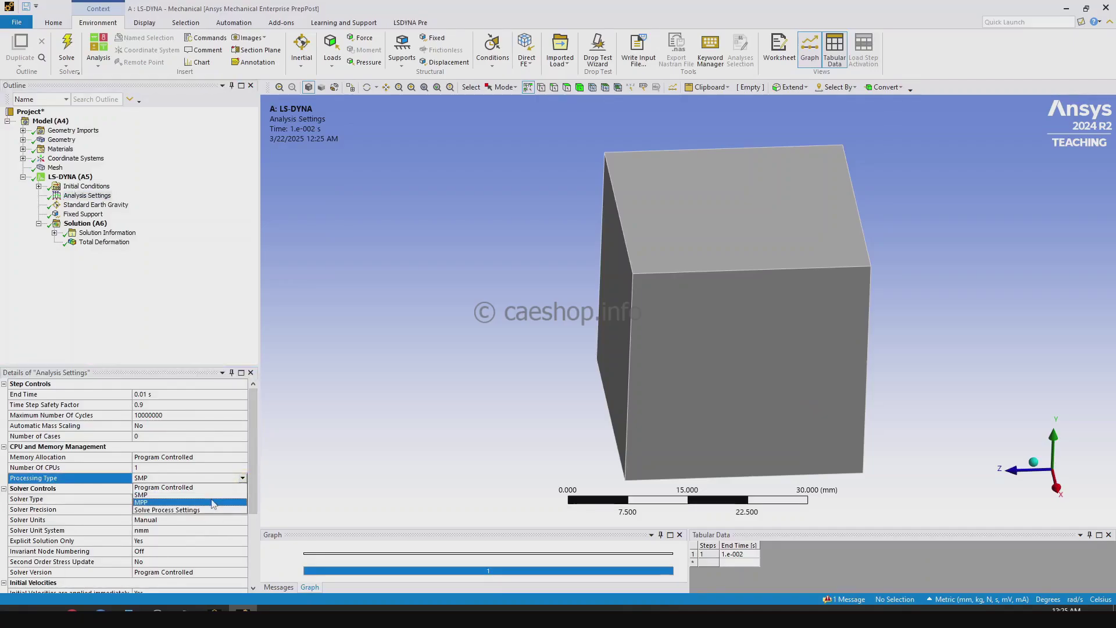
pyautogui.click(211, 499)
# Step: Clear the solution's generated data and solve the analysis again, dismissing the Windows firewall alert
pyautogui.click(133, 238)
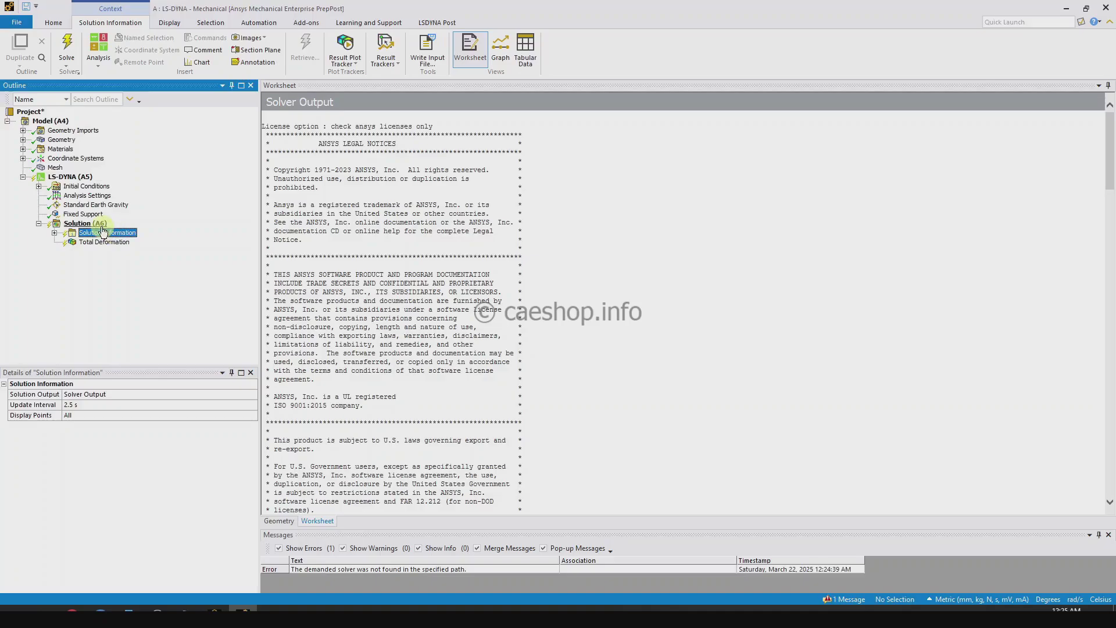
pyautogui.rightClick(100, 224)
pyautogui.click(149, 262)
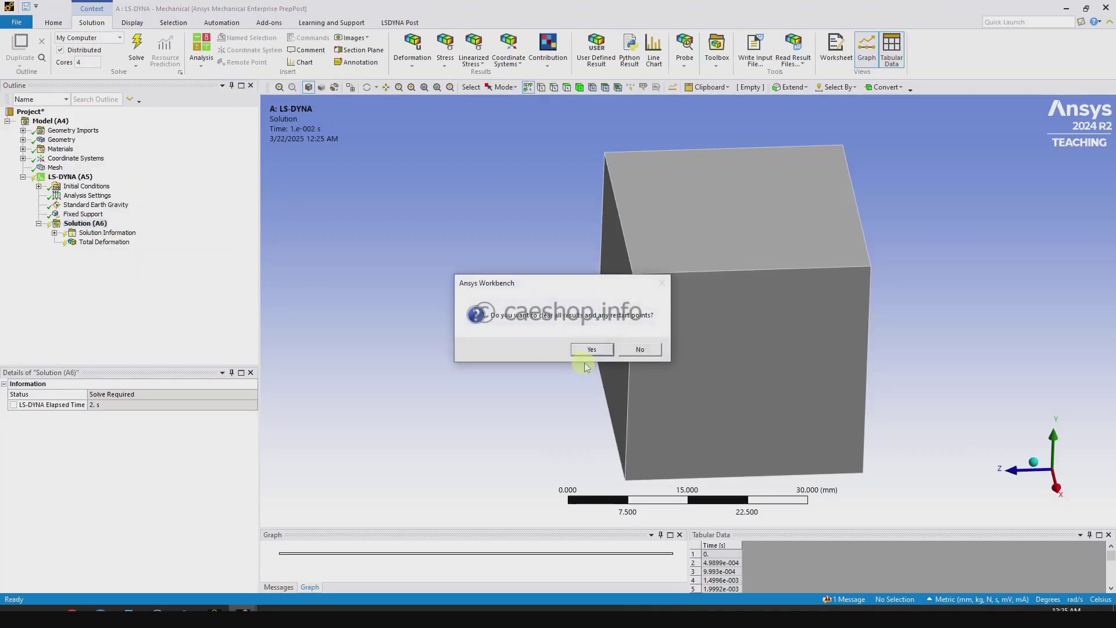
pyautogui.click(590, 352)
pyautogui.rightClick(192, 227)
pyautogui.click(216, 250)
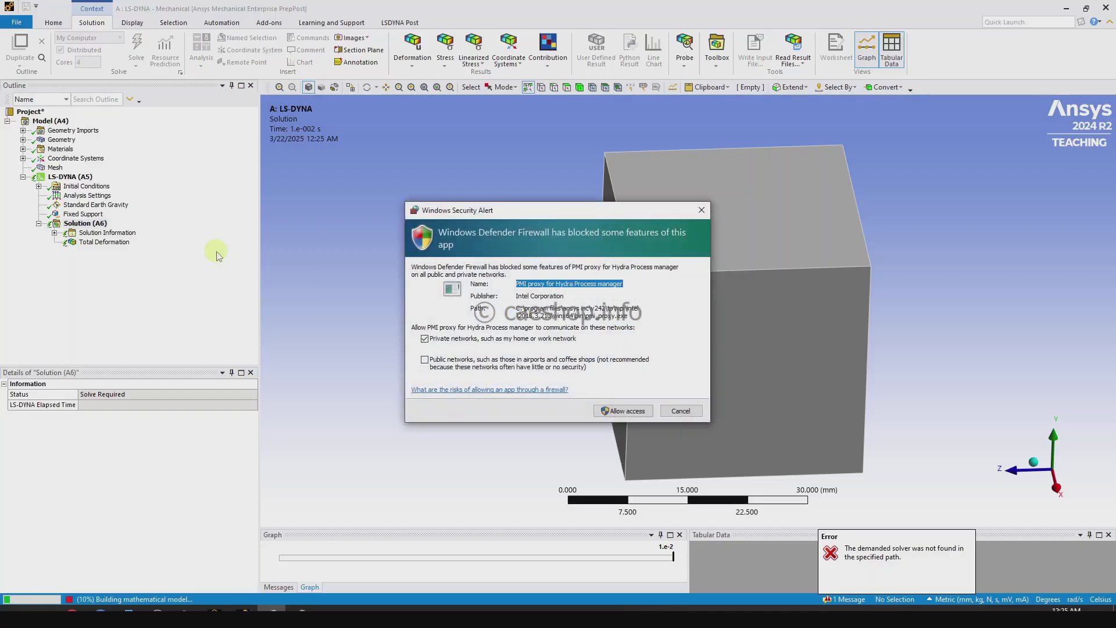
pyautogui.click(649, 410)
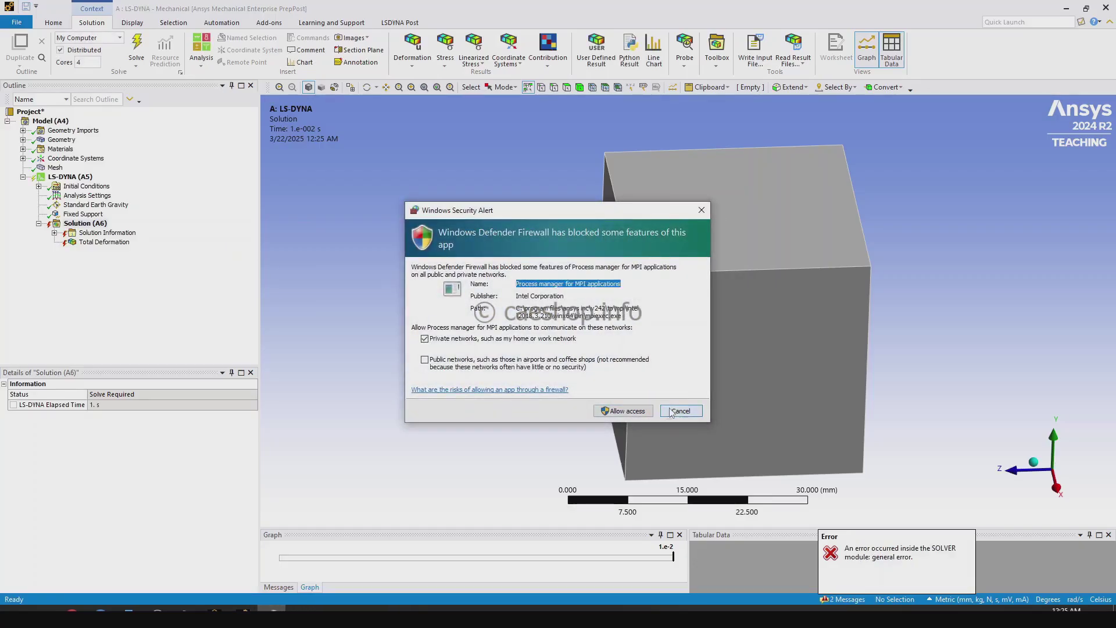
# Step: Examine the solver output of the MPP run for the license feature named in the error
pyautogui.click(119, 232)
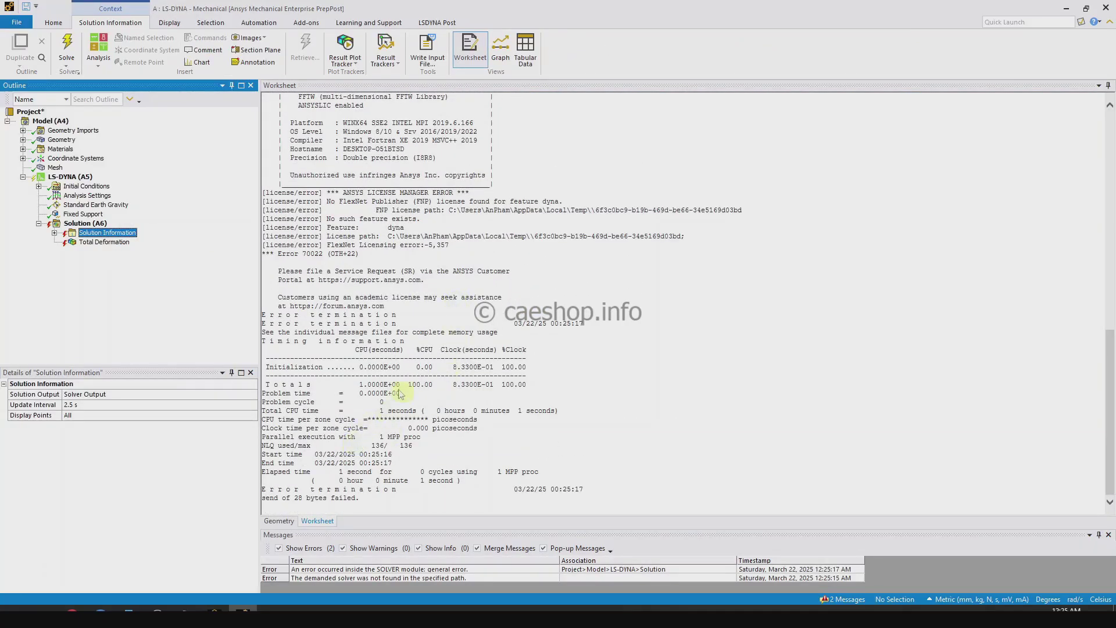
pyautogui.click(388, 236)
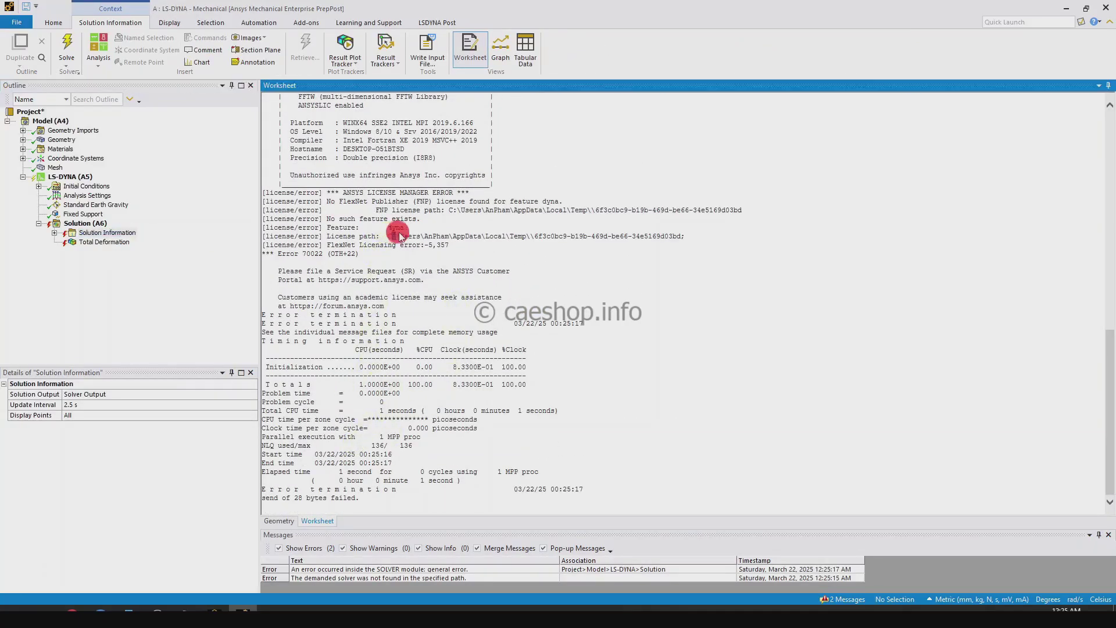
pyautogui.click(403, 231)
pyautogui.doubleClick(398, 227)
pyautogui.click(129, 234)
pyautogui.click(96, 205)
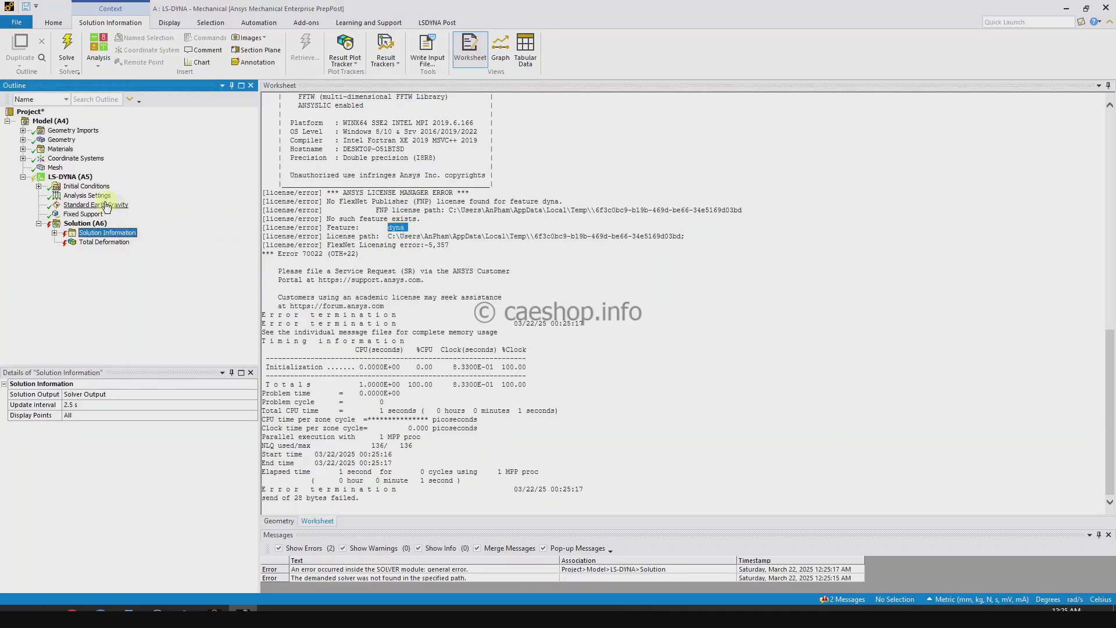
# Step: Change the Processing Type in the Analysis Settings back to SMP, keeping the solver precision at double
pyautogui.click(87, 195)
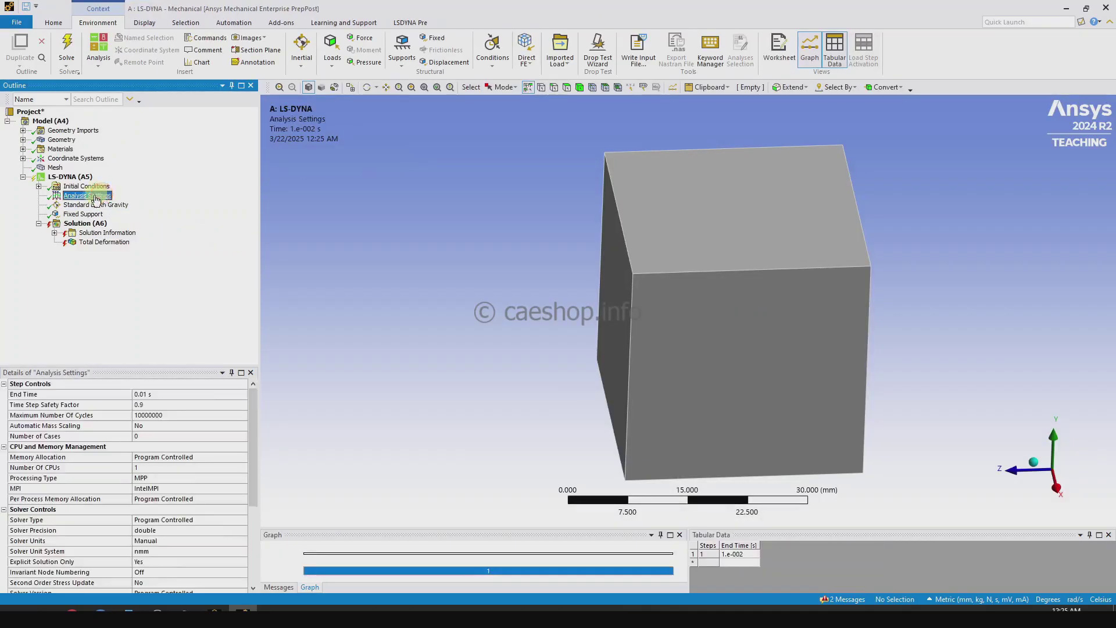
pyautogui.click(165, 479)
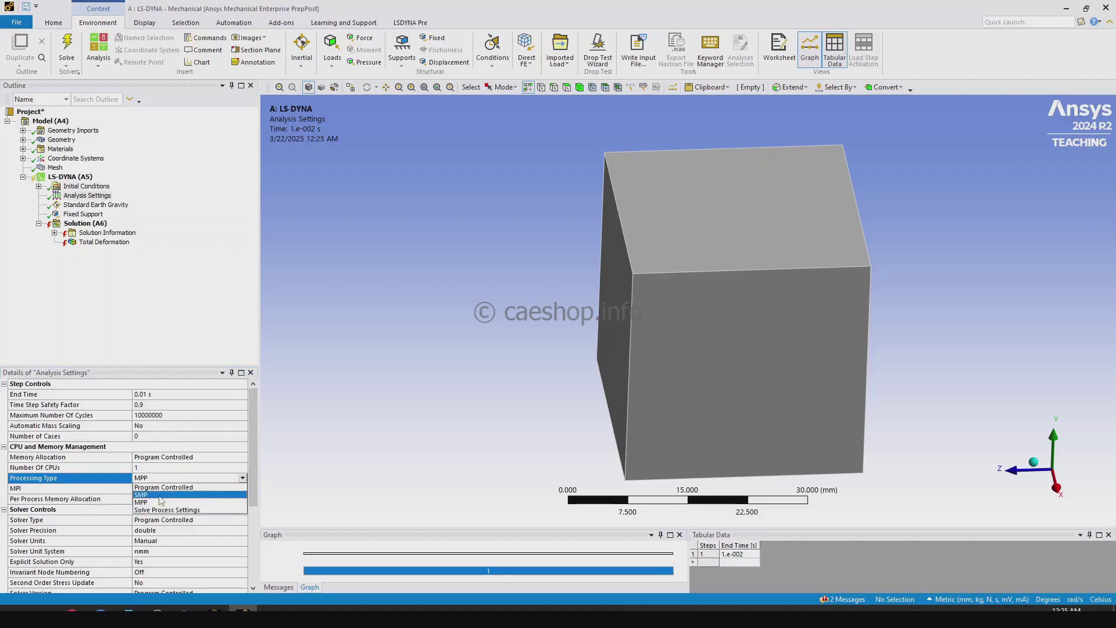
pyautogui.click(160, 495)
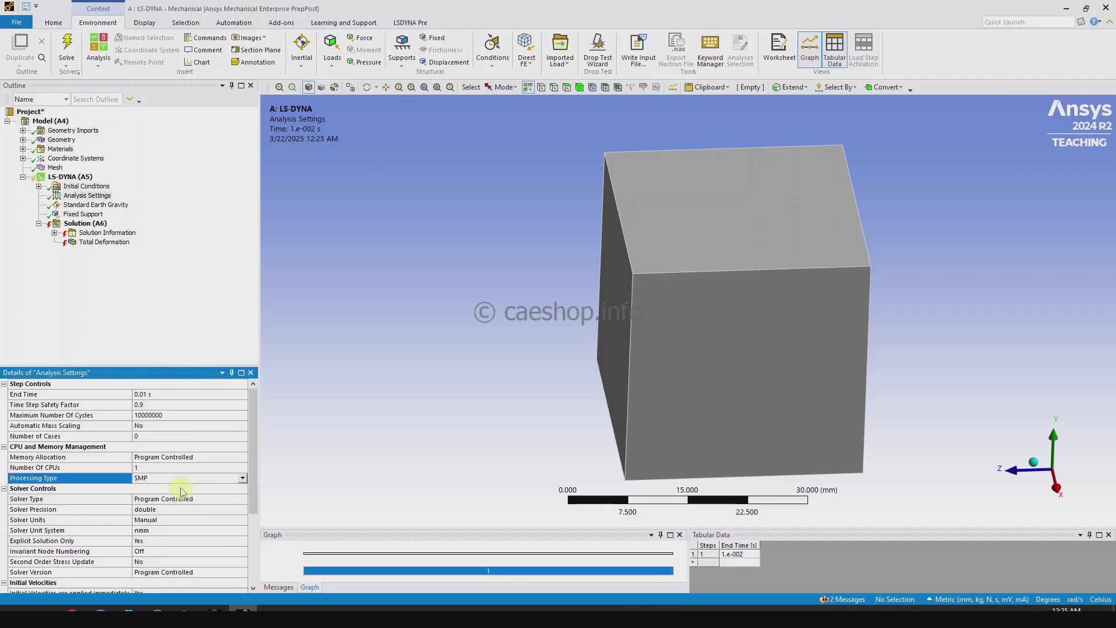
pyautogui.click(169, 508)
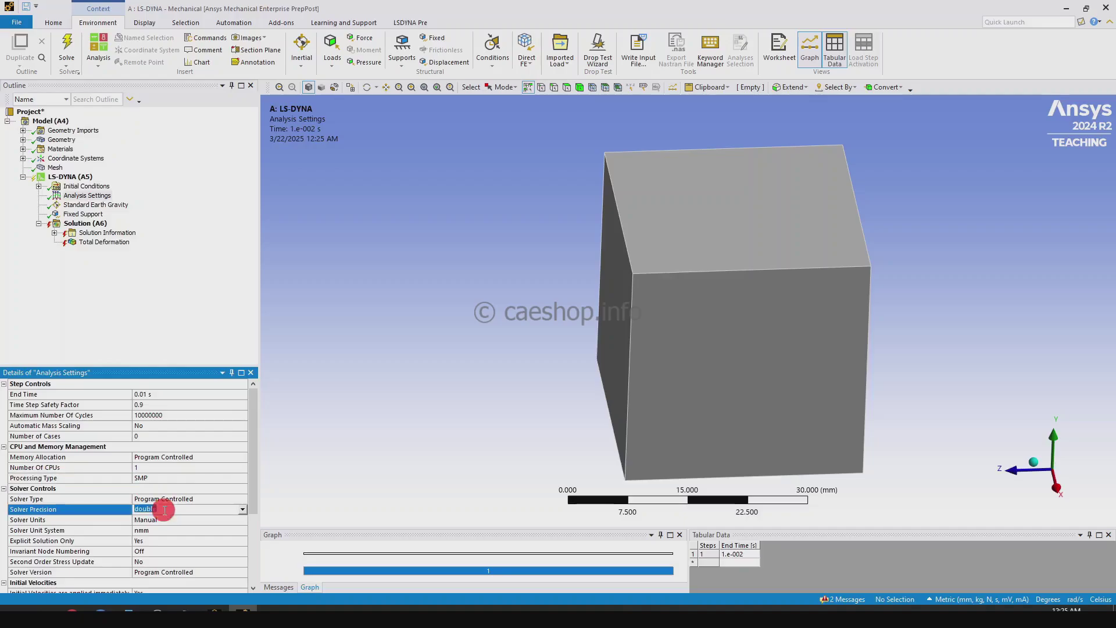
pyautogui.click(81, 197)
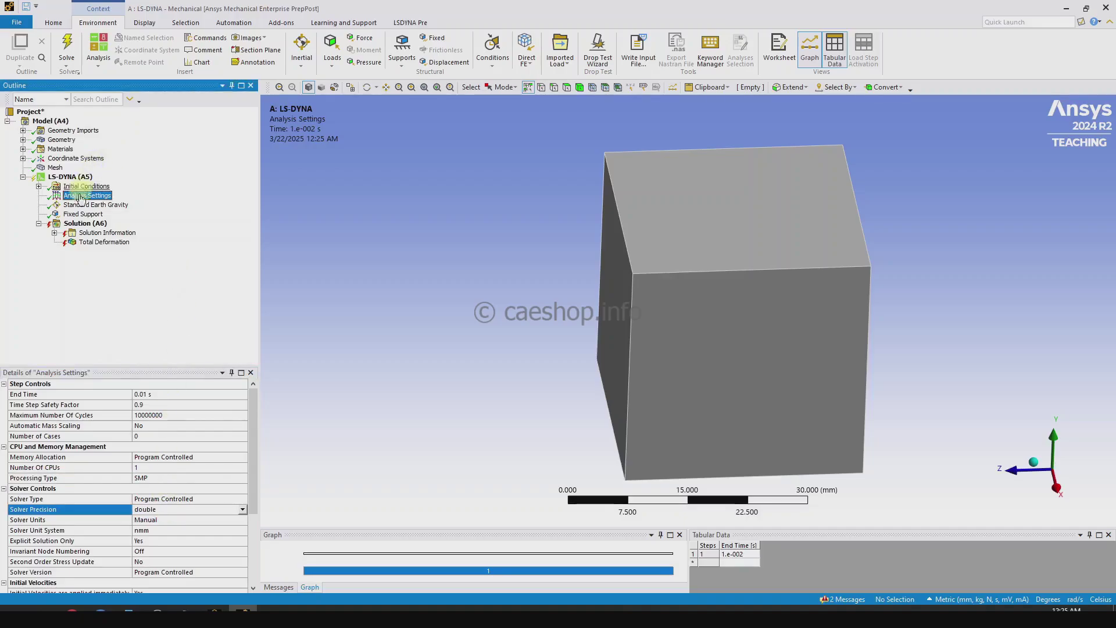
# Step: Clear the solution's generated data, including any restart points, and solve the LS-DYNA analysis again with SMP processing
pyautogui.rightClick(85, 224)
pyautogui.click(122, 275)
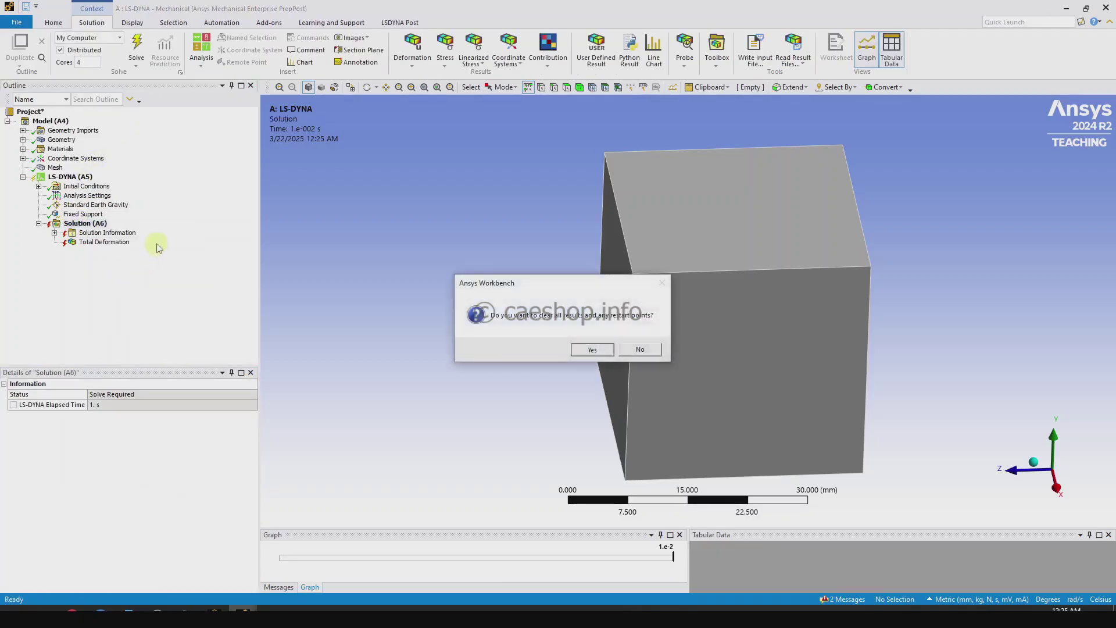
pyautogui.press('Return')
pyautogui.rightClick(169, 232)
pyautogui.click(184, 257)
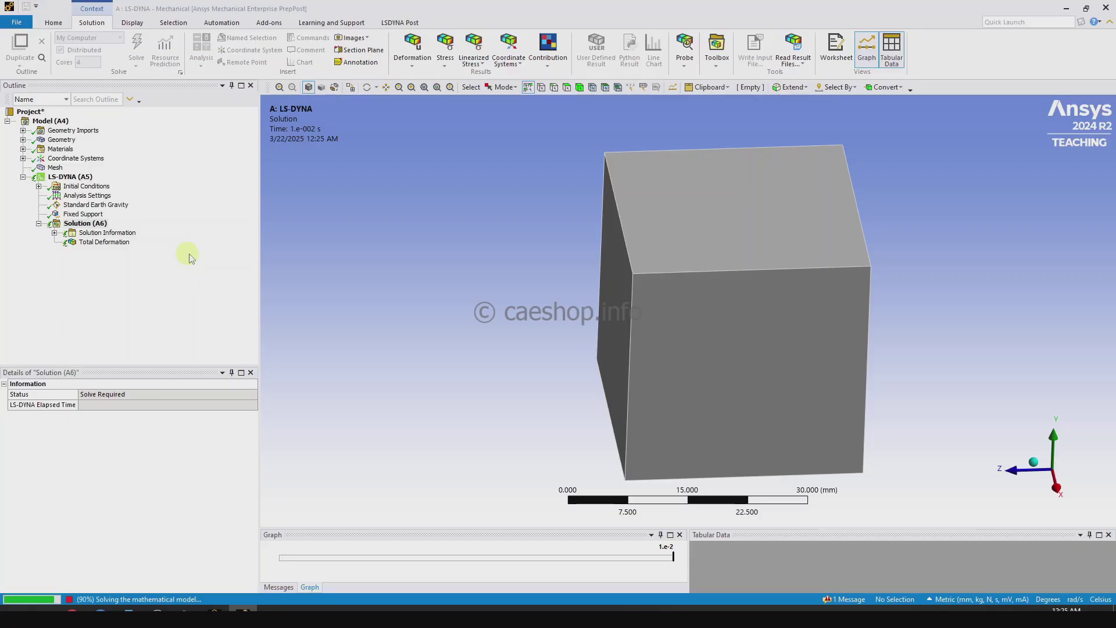
# Step: Display the Total Deformation result of the SMP run and inspect the contours on the box from several sides
pyautogui.click(123, 243)
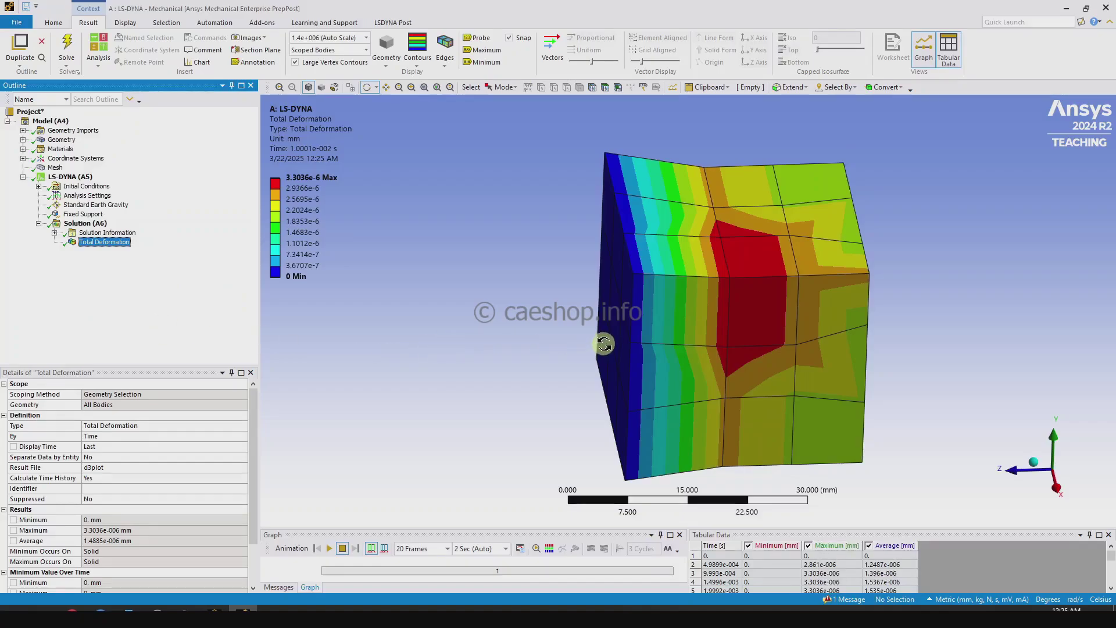
pyautogui.scroll(-4, 604, 349)
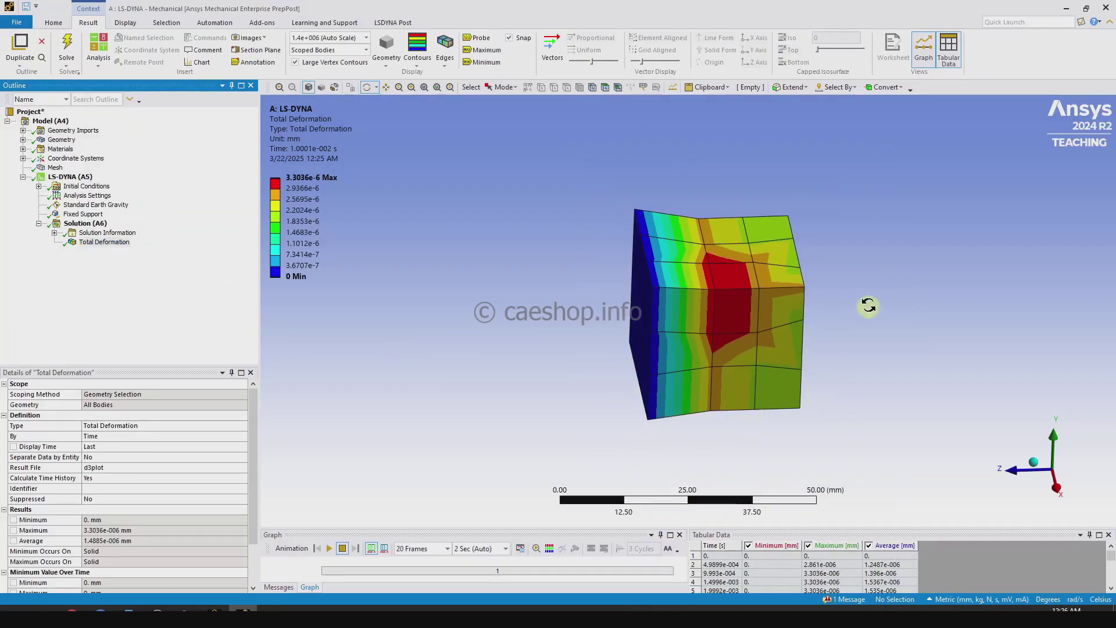
pyautogui.moveTo(868, 297); pyautogui.dragTo(730, 282)
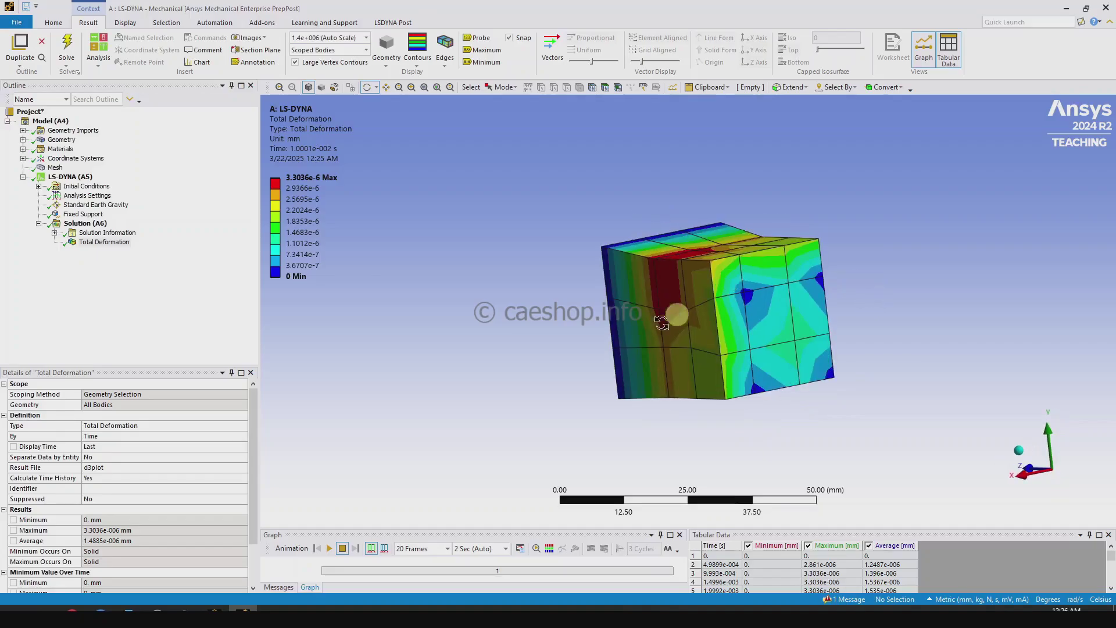
pyautogui.moveTo(610, 357); pyautogui.dragTo(717, 387)
pyautogui.click(211, 283)
pyautogui.click(89, 225)
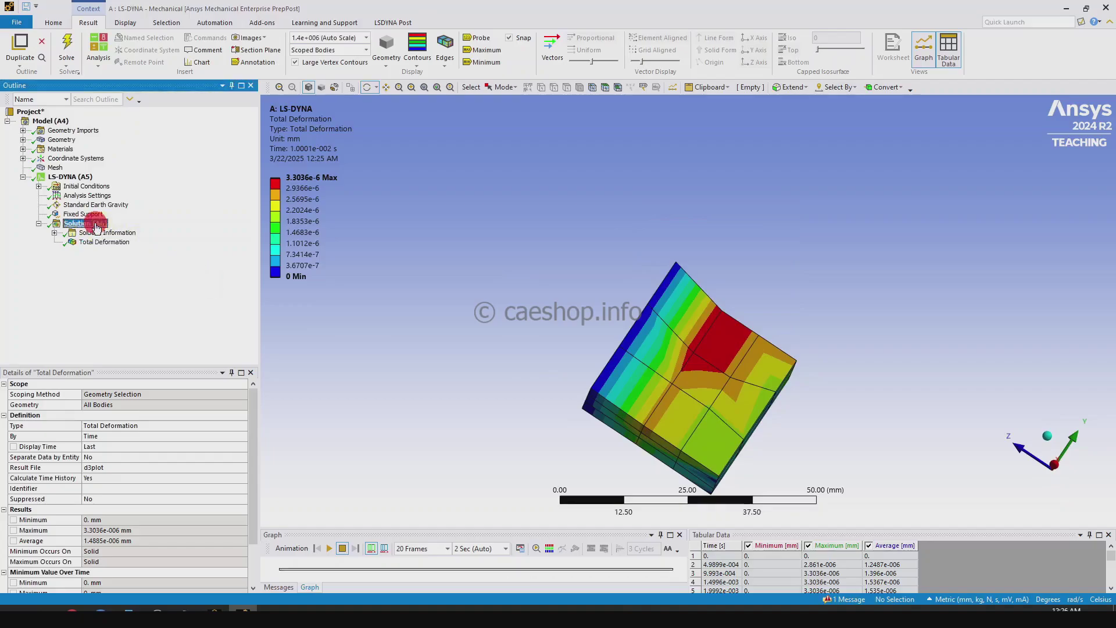